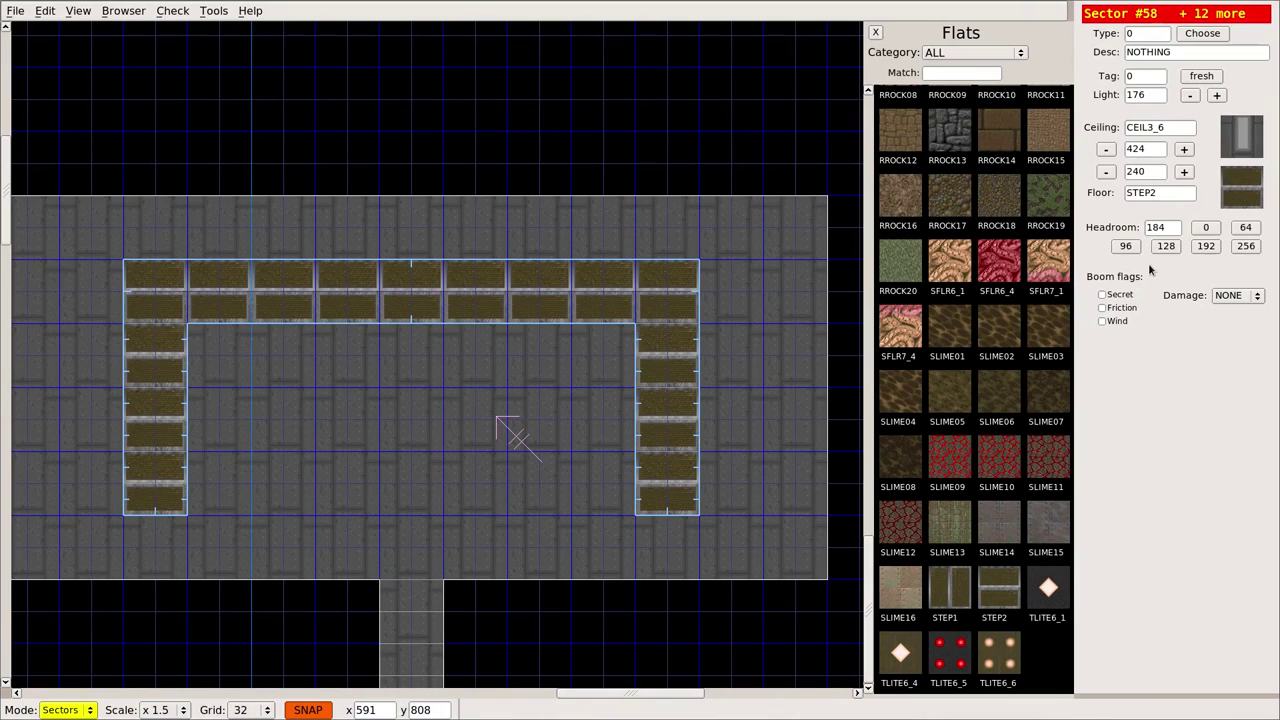
Extend the selection of stair and platform sectors with the surrounding floor so the whole staircase room is selected.
right_drag(842, 481, 1049, 205)
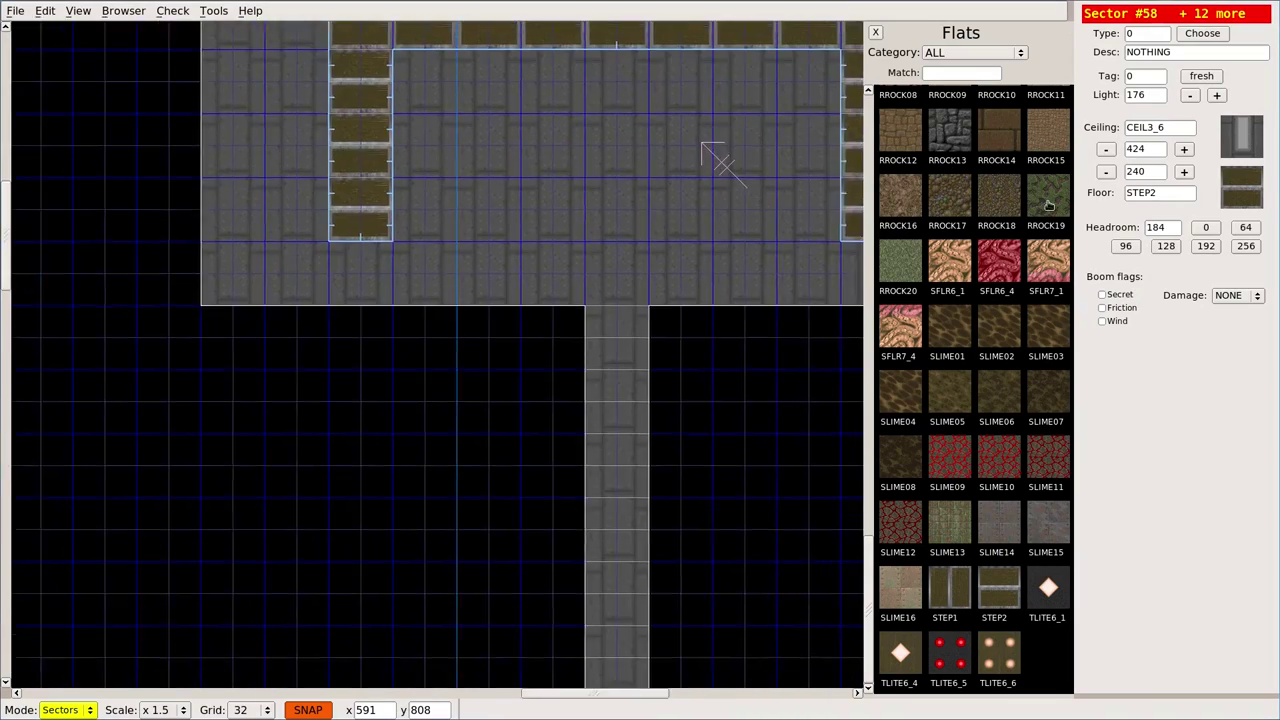
scroll(557, 388, down, 6)
right_drag(527, 428, 498, 434)
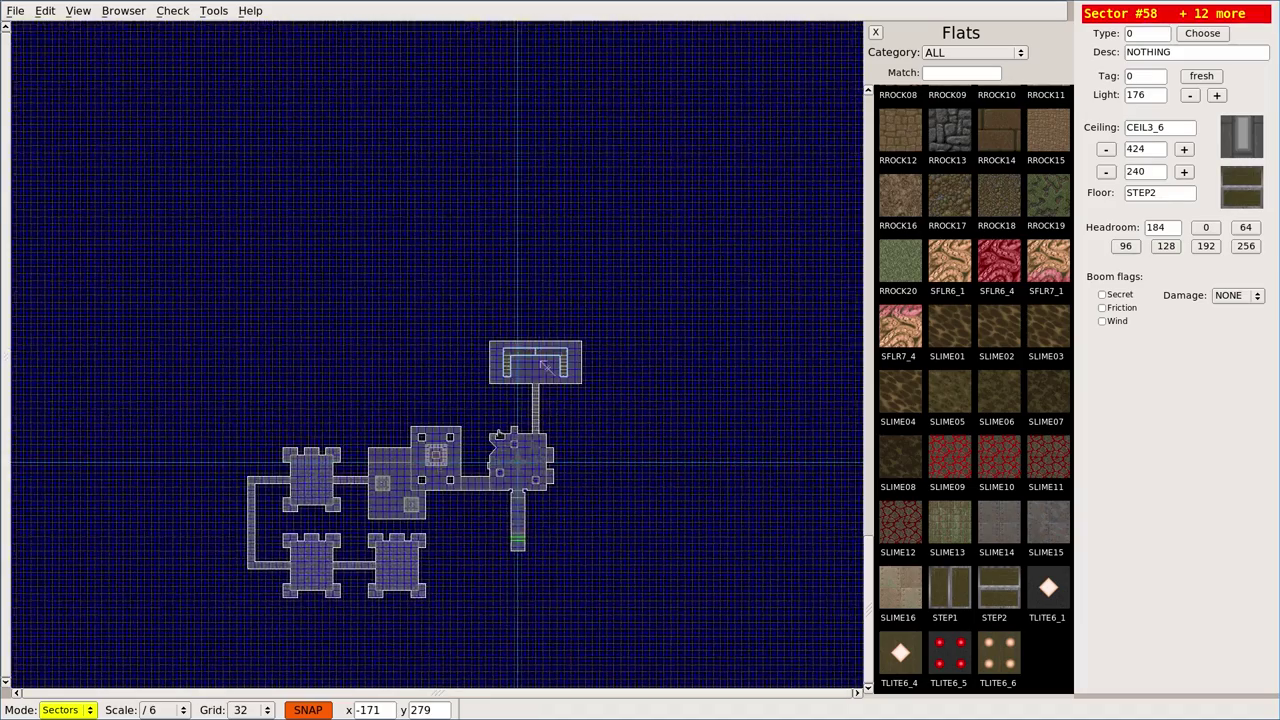
scroll(498, 433, up, 3)
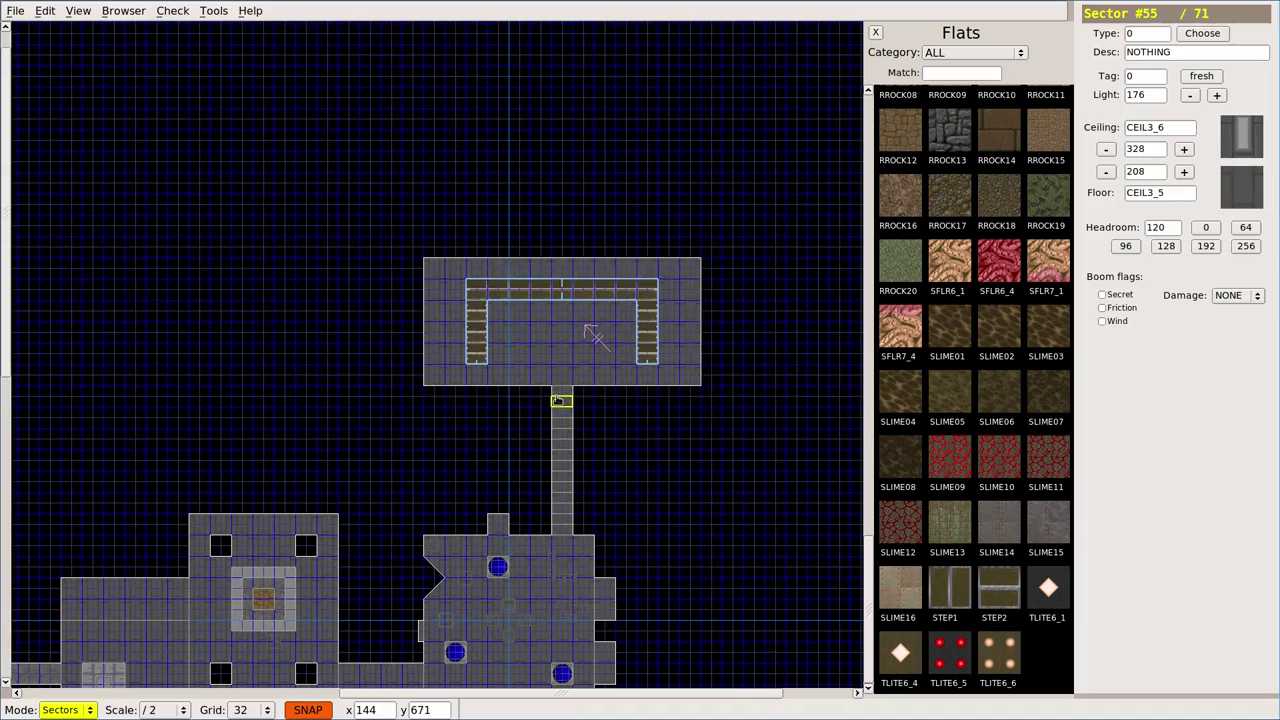
click(507, 475)
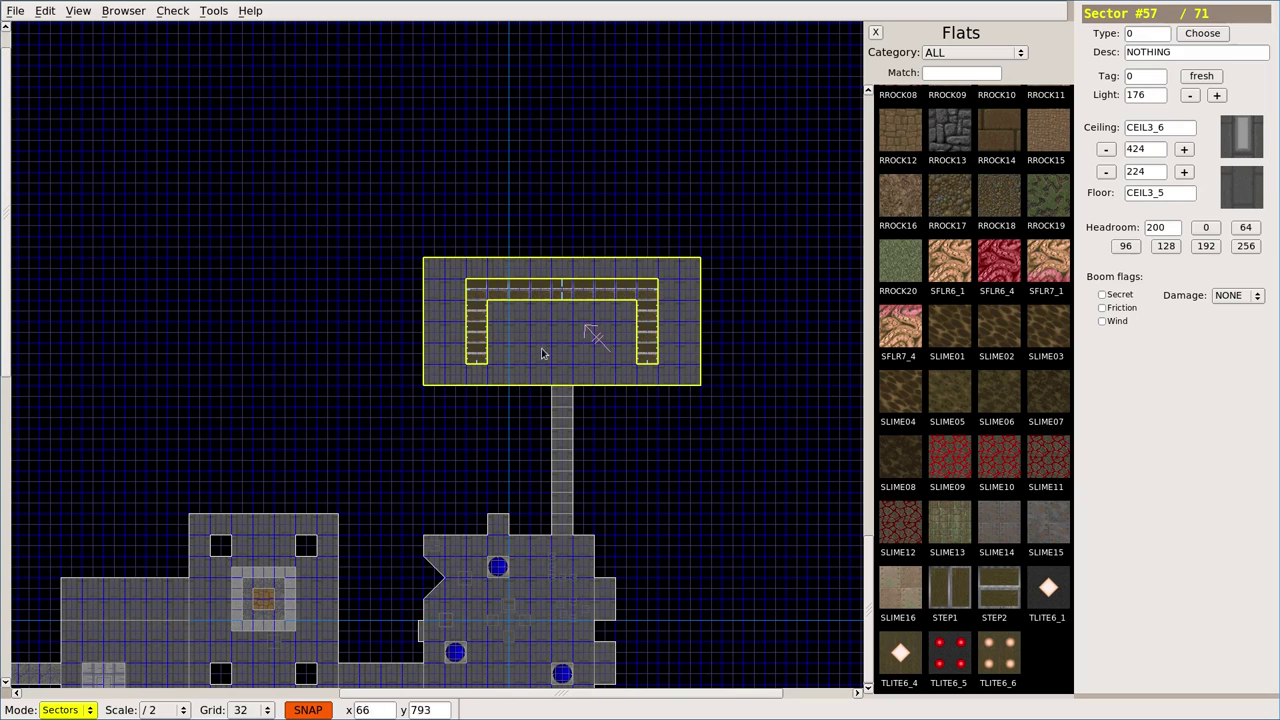
key(e)
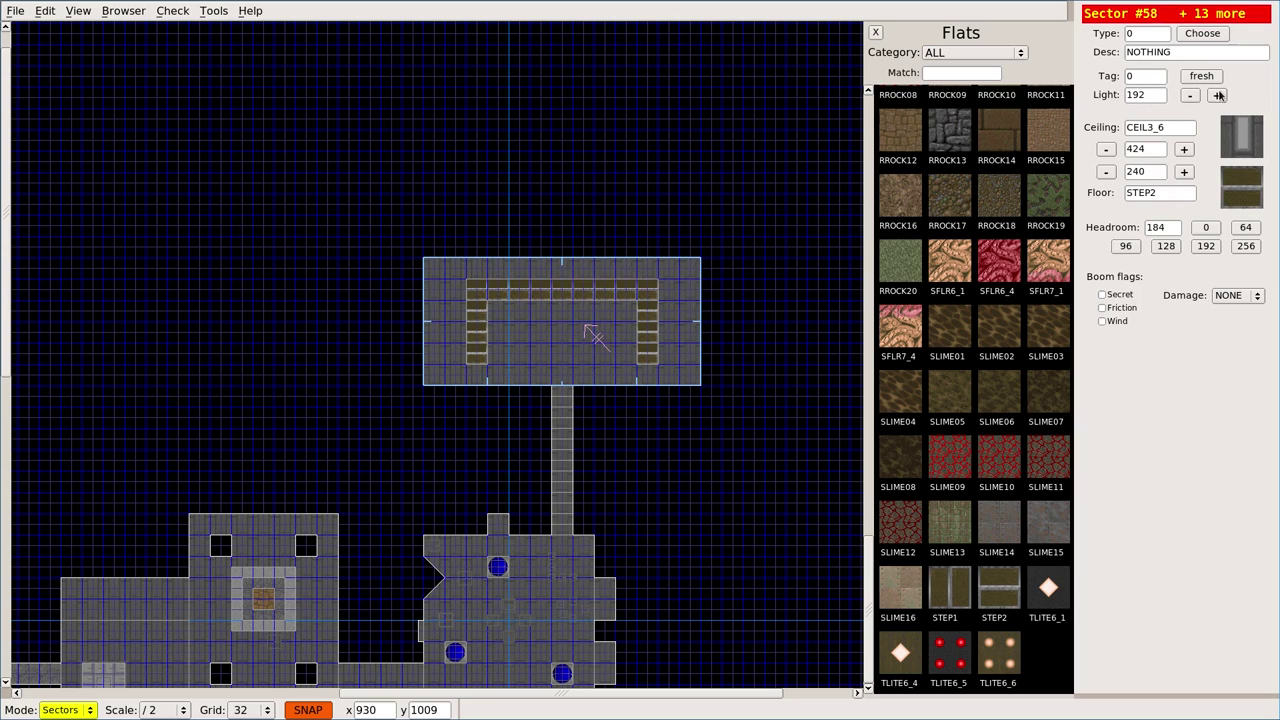
Try higher light levels on the whole staircase room and restore the light level to 176.
click(1218, 95)
click(1218, 95)
click(1218, 95)
click(1218, 96)
click(1217, 96)
click(1217, 96)
drag(1125, 95, 1141, 96)
click(575, 295)
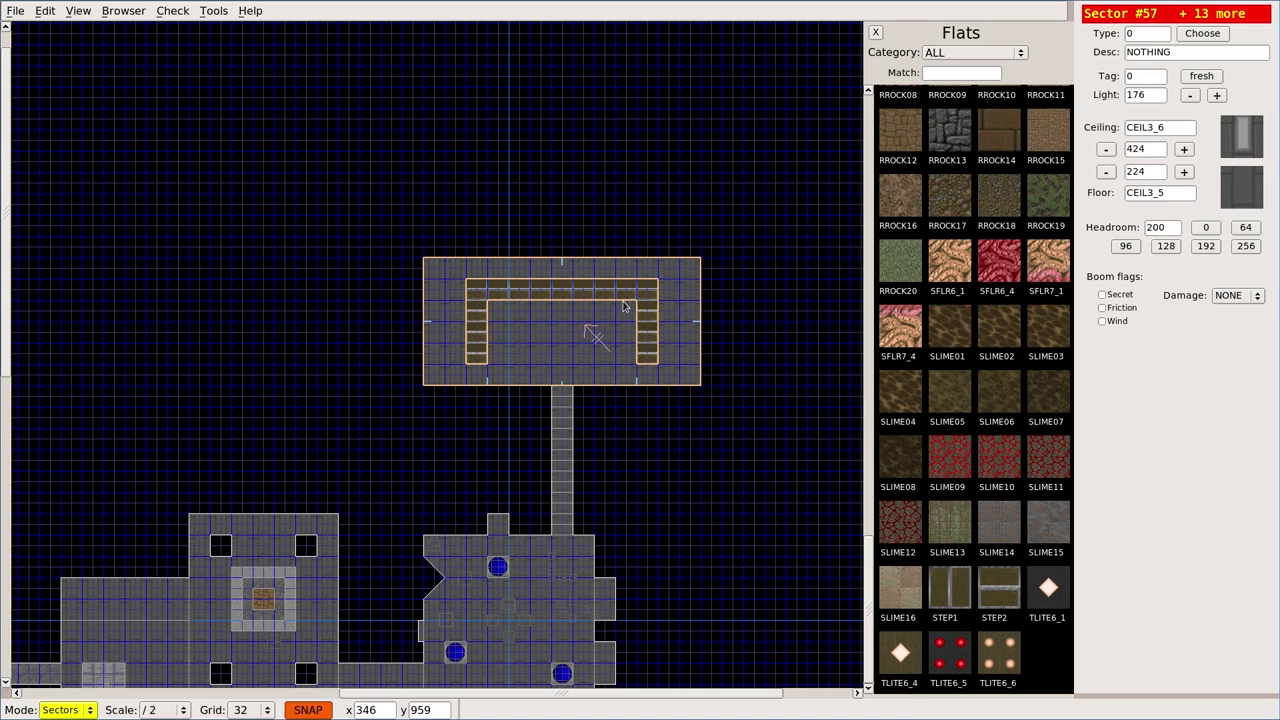
View the staircase room in 3D and lower the light level of its selected sectors to 96.
key(Tab)
key(Up)
key(Left)
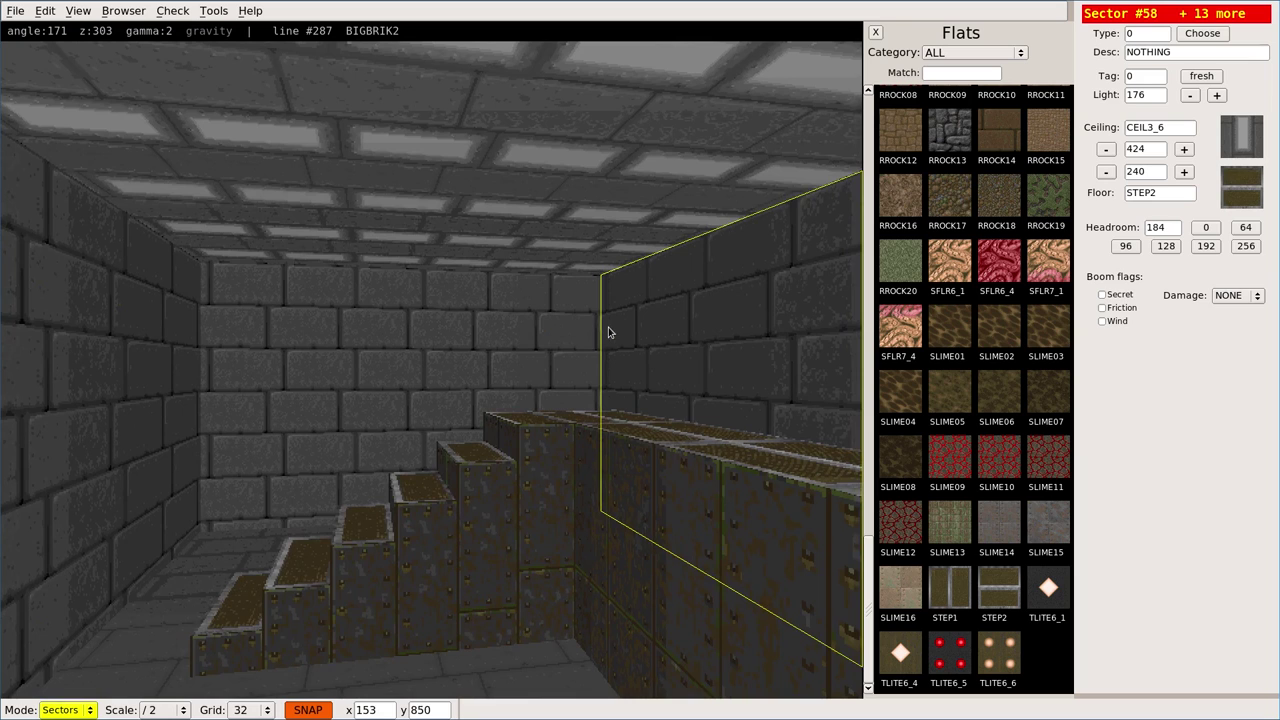
click(1190, 95)
click(1190, 95)
click(1190, 95)
click(1190, 95)
click(1190, 95)
Vary the room's light level in the 3D view, trying 144 and bringing it back up to 176.
click(1218, 95)
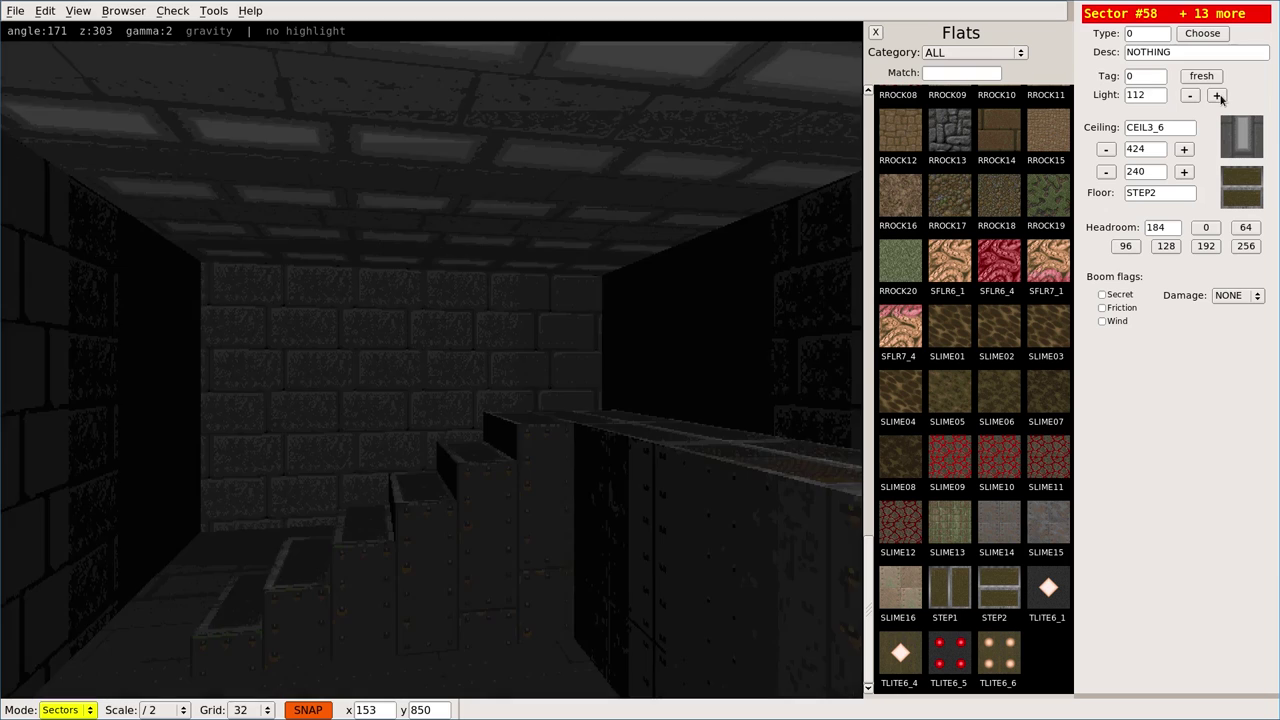
click(1218, 95)
click(1218, 95)
click(1218, 95)
click(1218, 95)
click(1190, 95)
click(1190, 95)
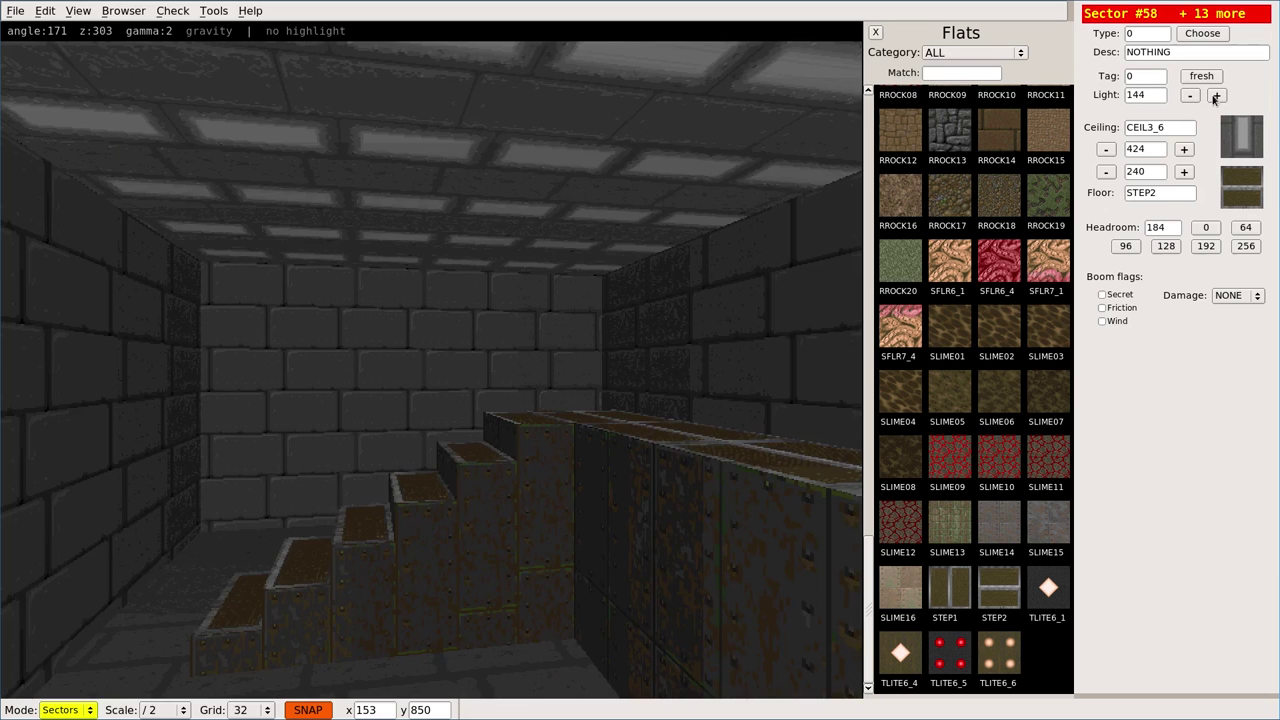
click(1217, 95)
click(1217, 95)
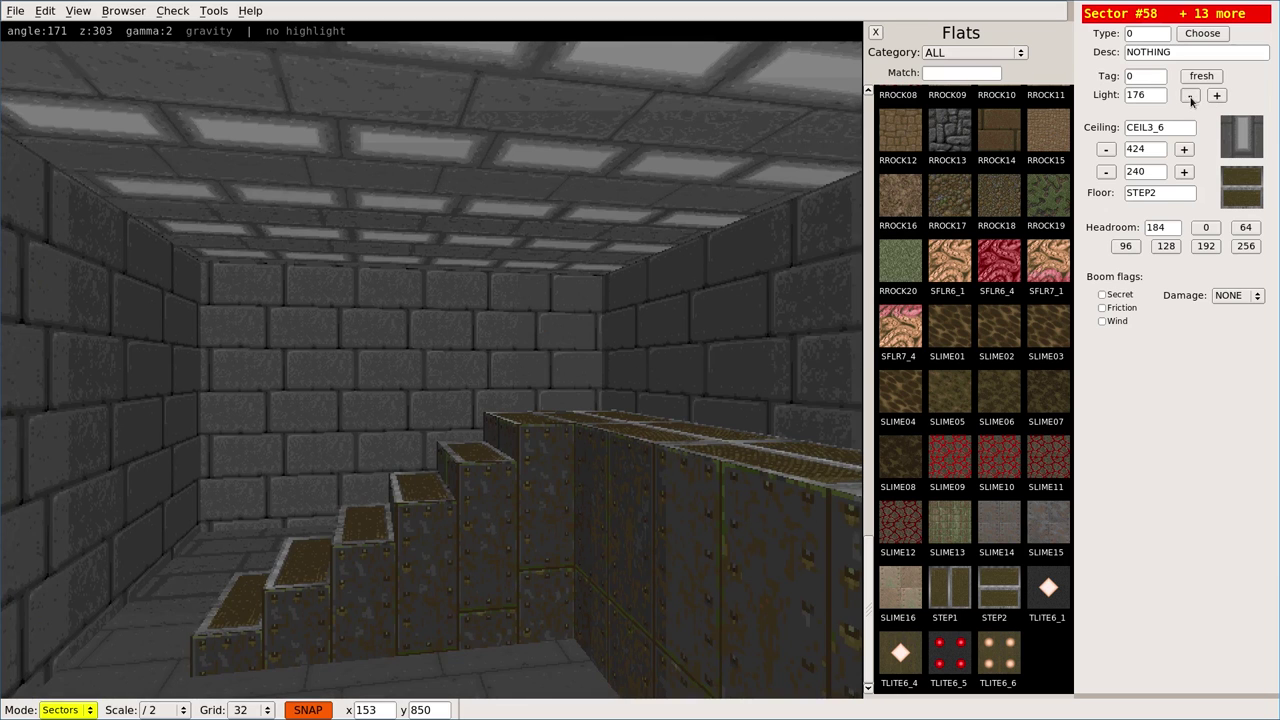
Lower the room's light level to 80 and compare the 3D view with lighting display off and on.
click(1190, 95)
click(1190, 95)
click(1190, 95)
click(1190, 95)
click(1190, 95)
click(1190, 95)
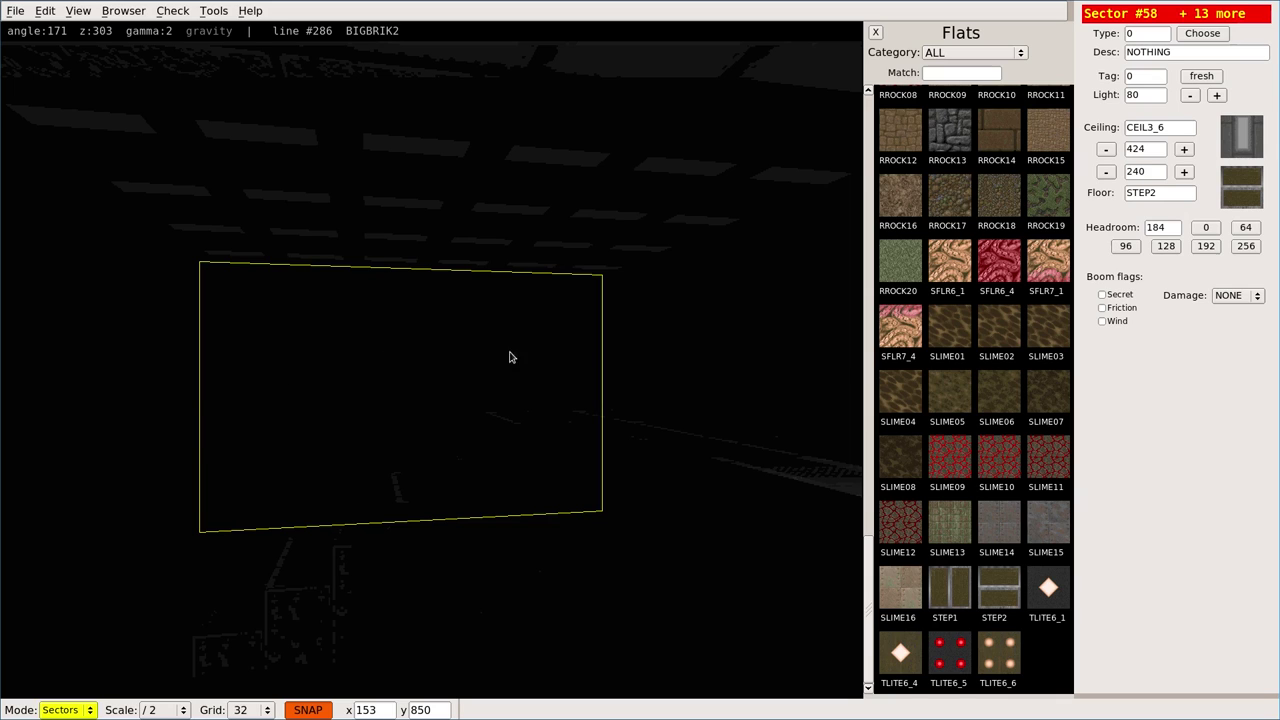
key(l)
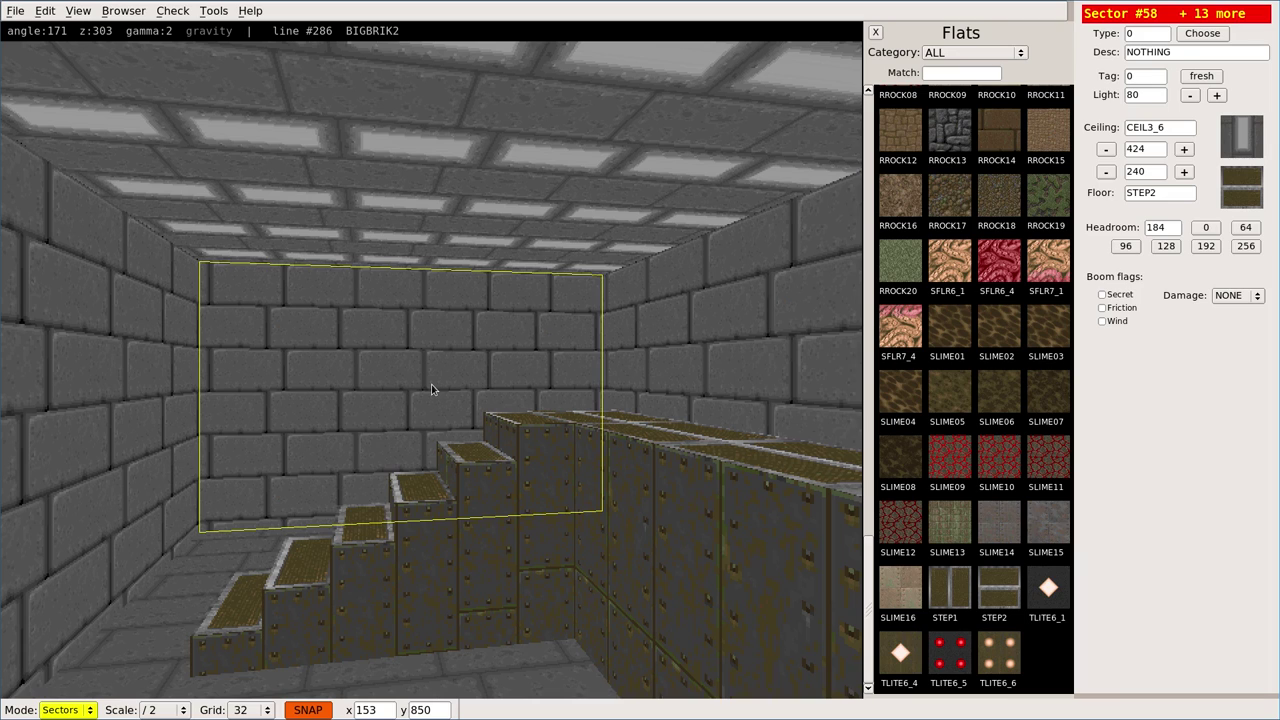
key(l)
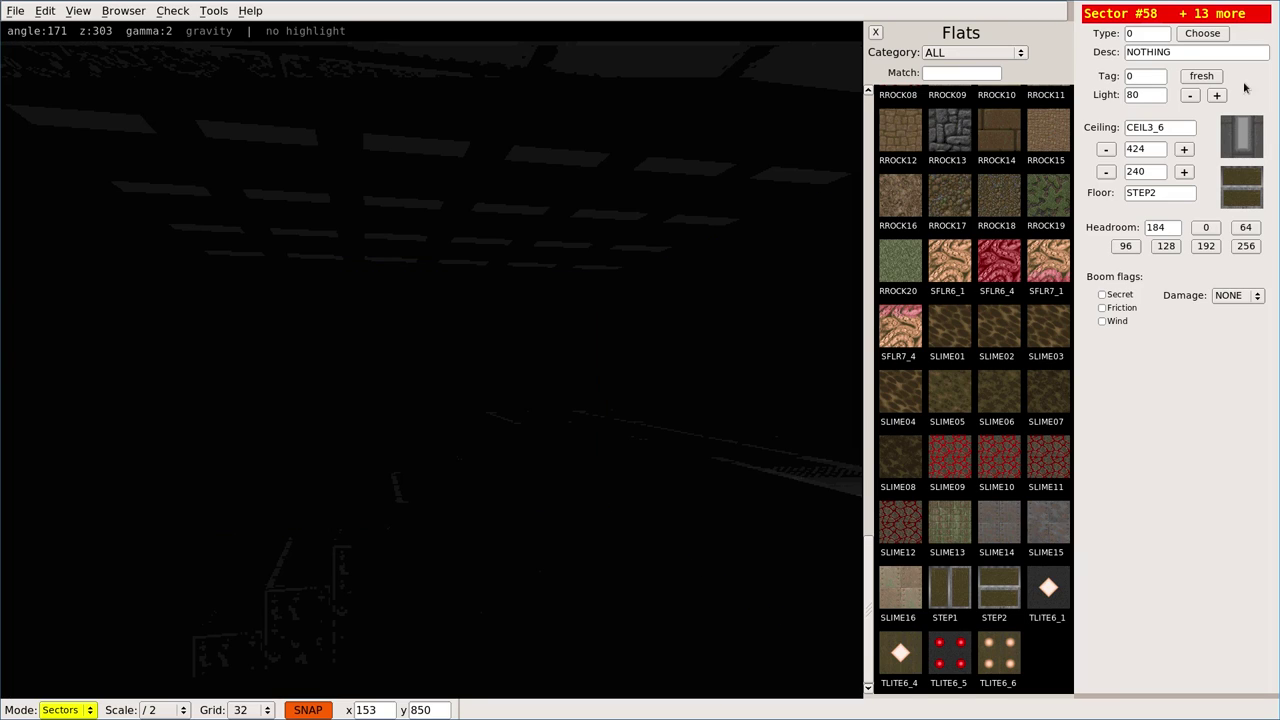
Look from the dark room toward the lit corridor entrance in the 3D view.
key(Left)
key(Down)
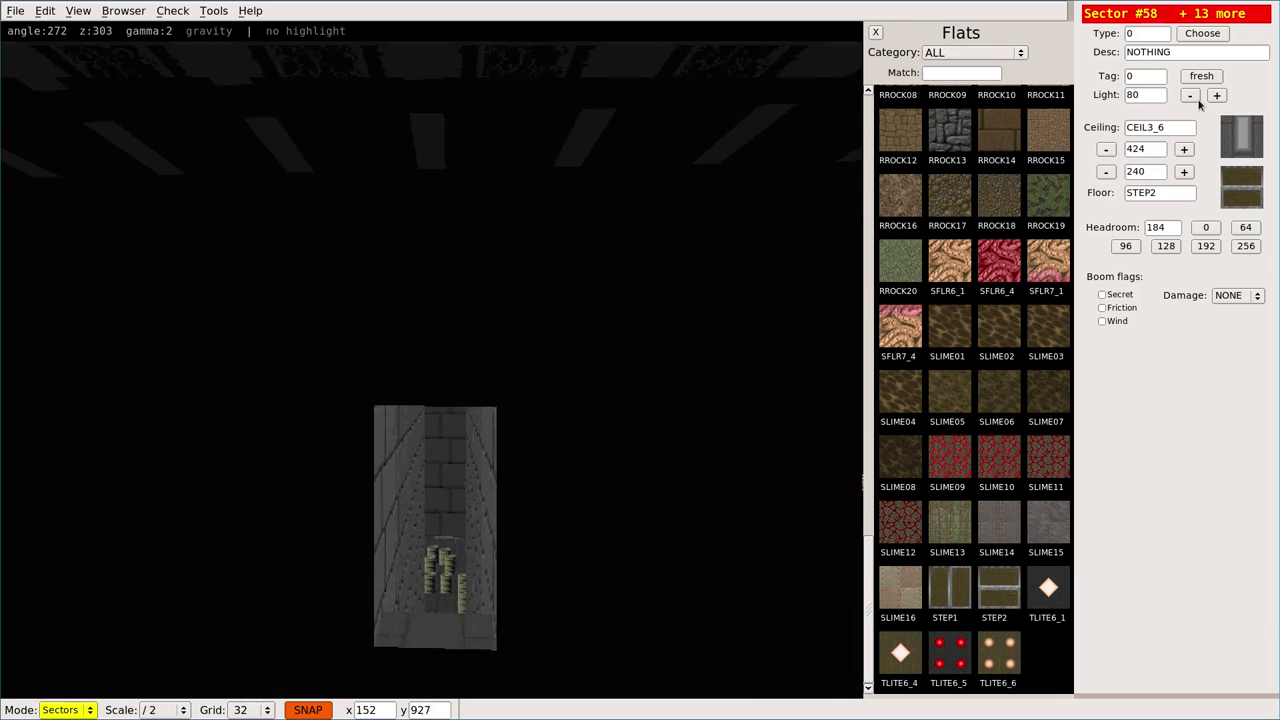
key(Up)
right_drag(460, 547, 454, 604)
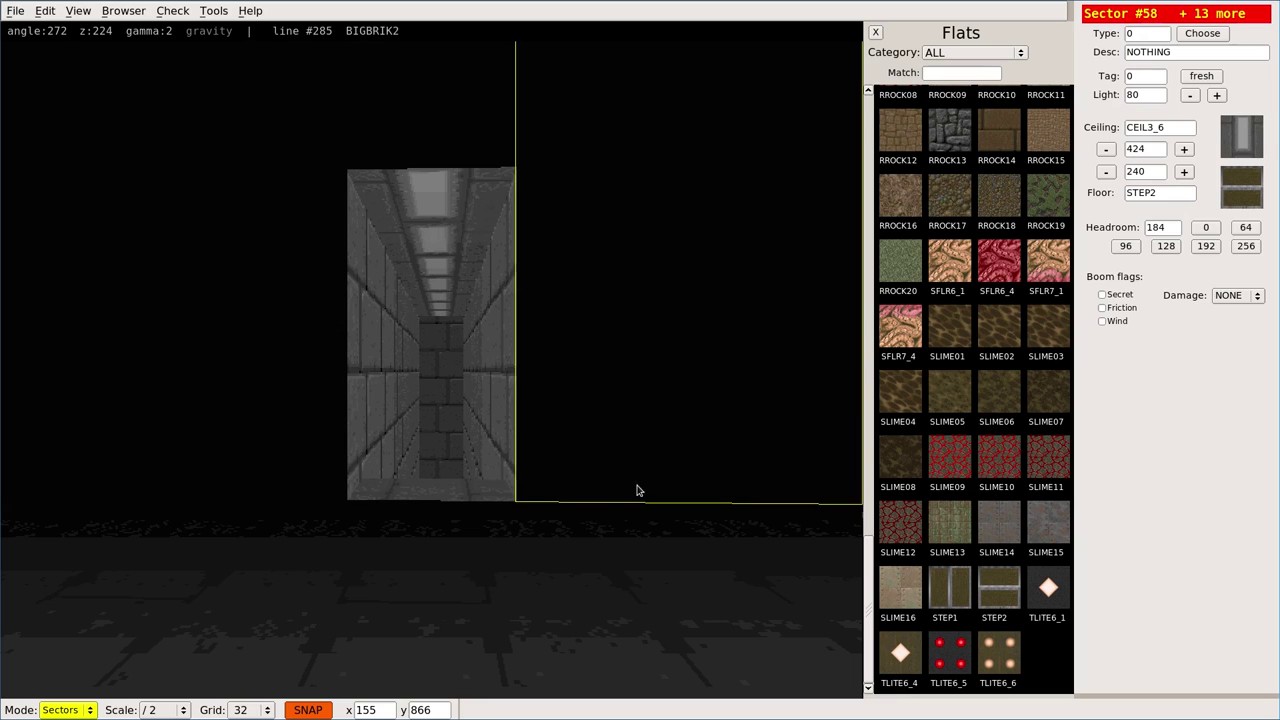
Set the light level of the selected staircase room sectors to 176.
double_click(1154, 94)
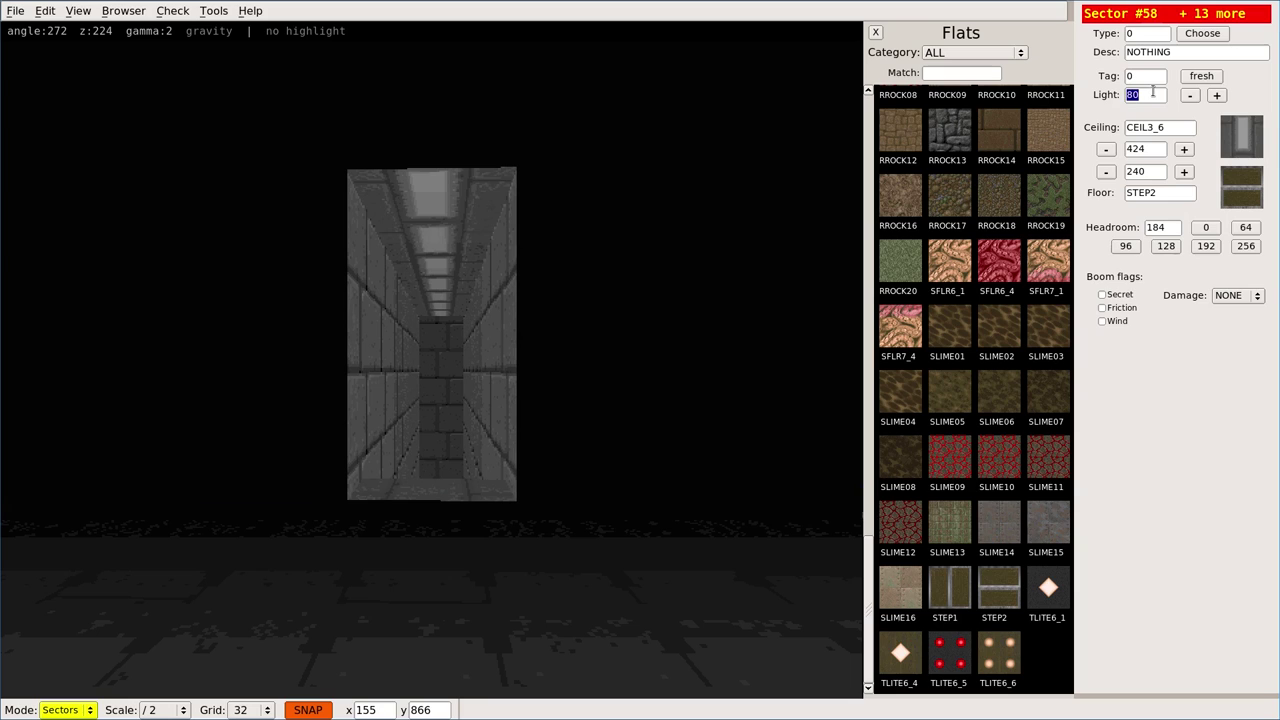
text(176)
key(Return)
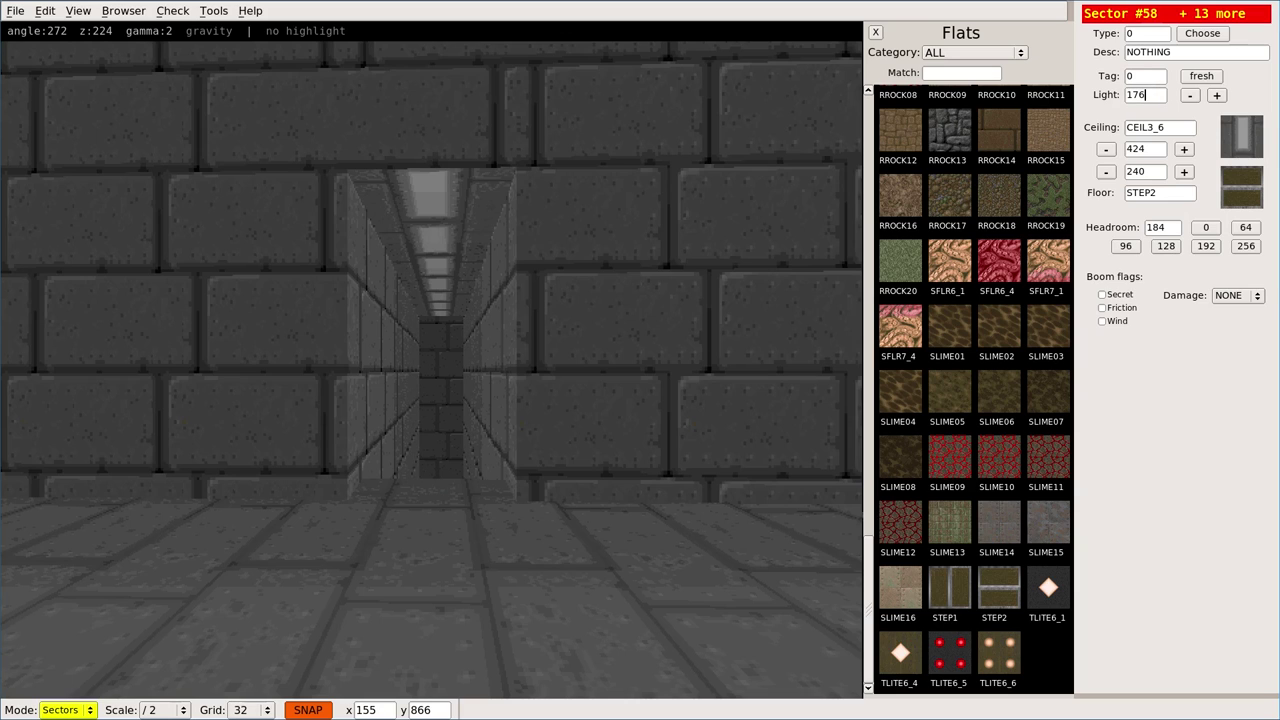
key(Tab)
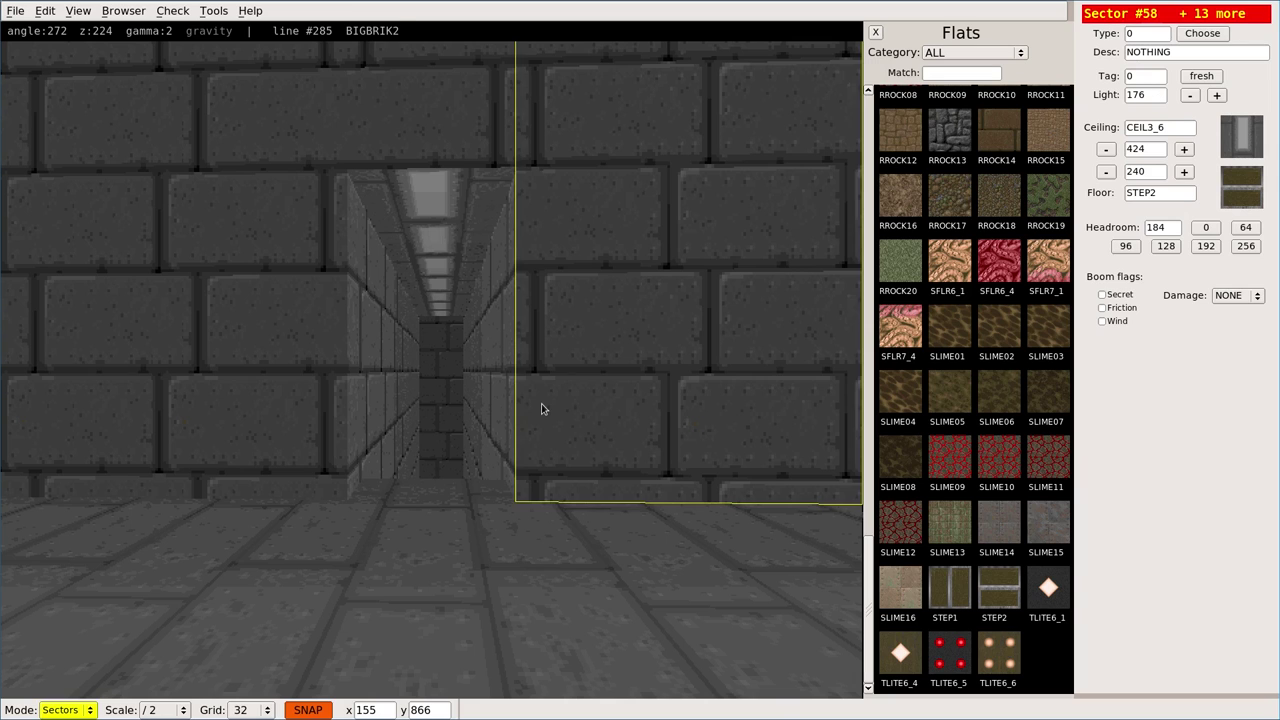
Return to the 2D map, clear the selection, and select the staircase room together with its entire connecting corridor.
key(Tab)
click(561, 425)
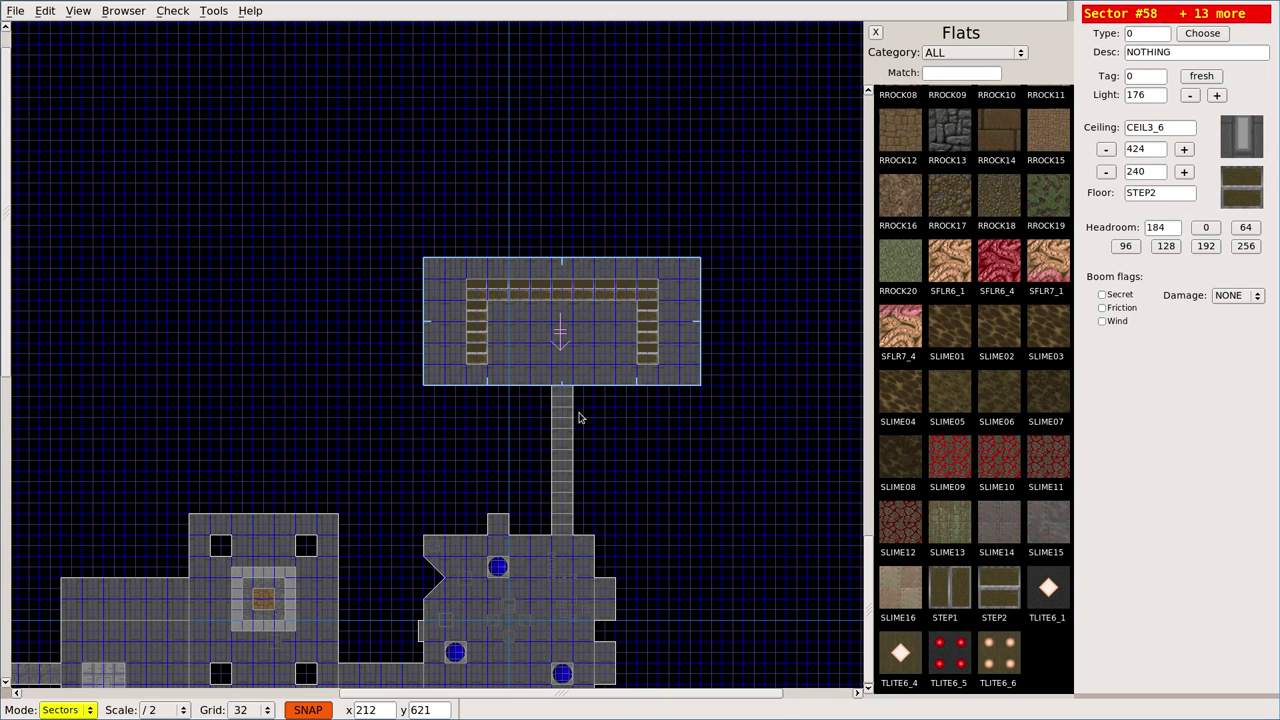
key(Escape)
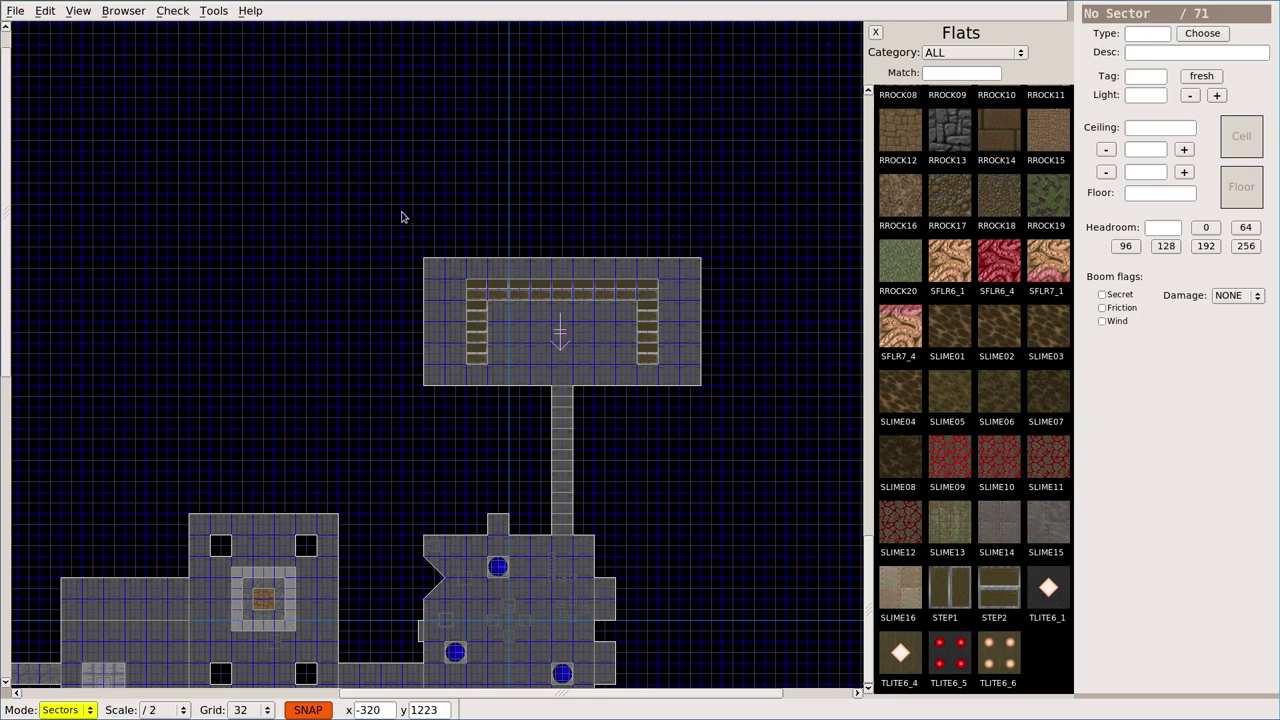
drag(388, 218, 755, 549)
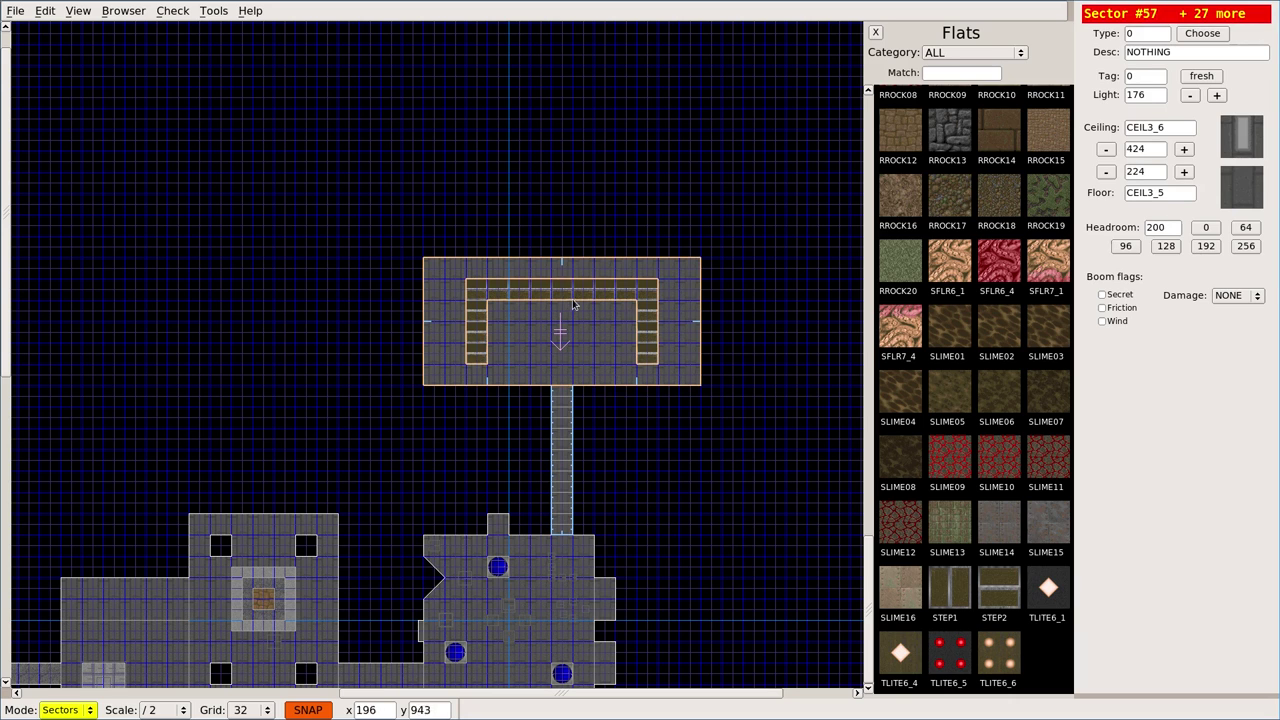
middle_drag(608, 436, 538, 427)
scroll(531, 397, up, 2)
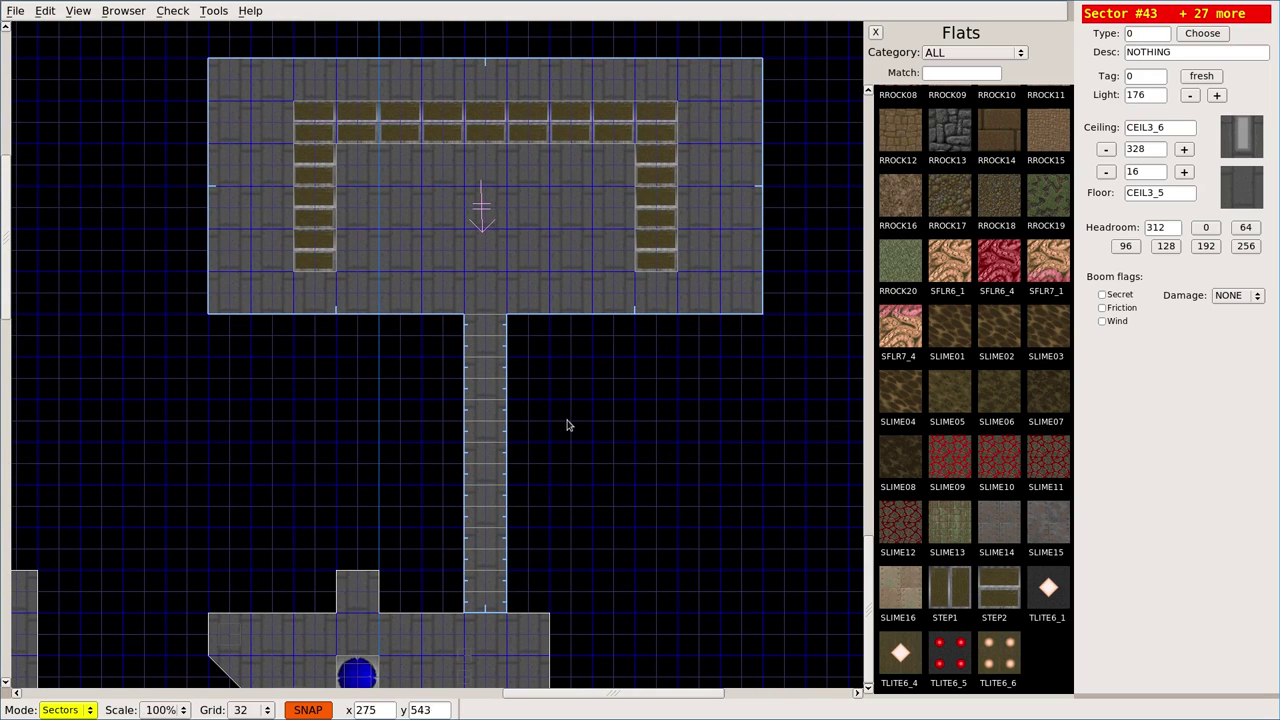
Lower the selection's light level to 160, deselect the two corridor sectors nearest the lower hall, and set the rest to 144.
click(1190, 95)
click(492, 598)
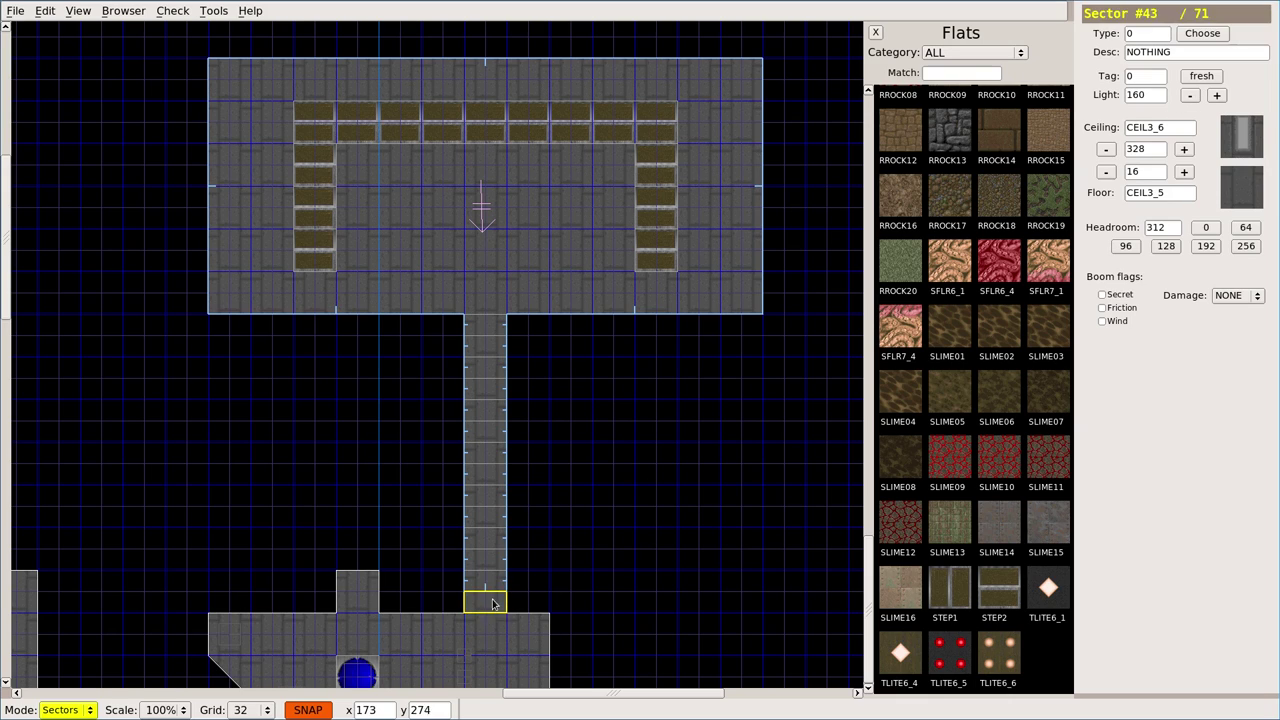
click(489, 586)
click(1190, 96)
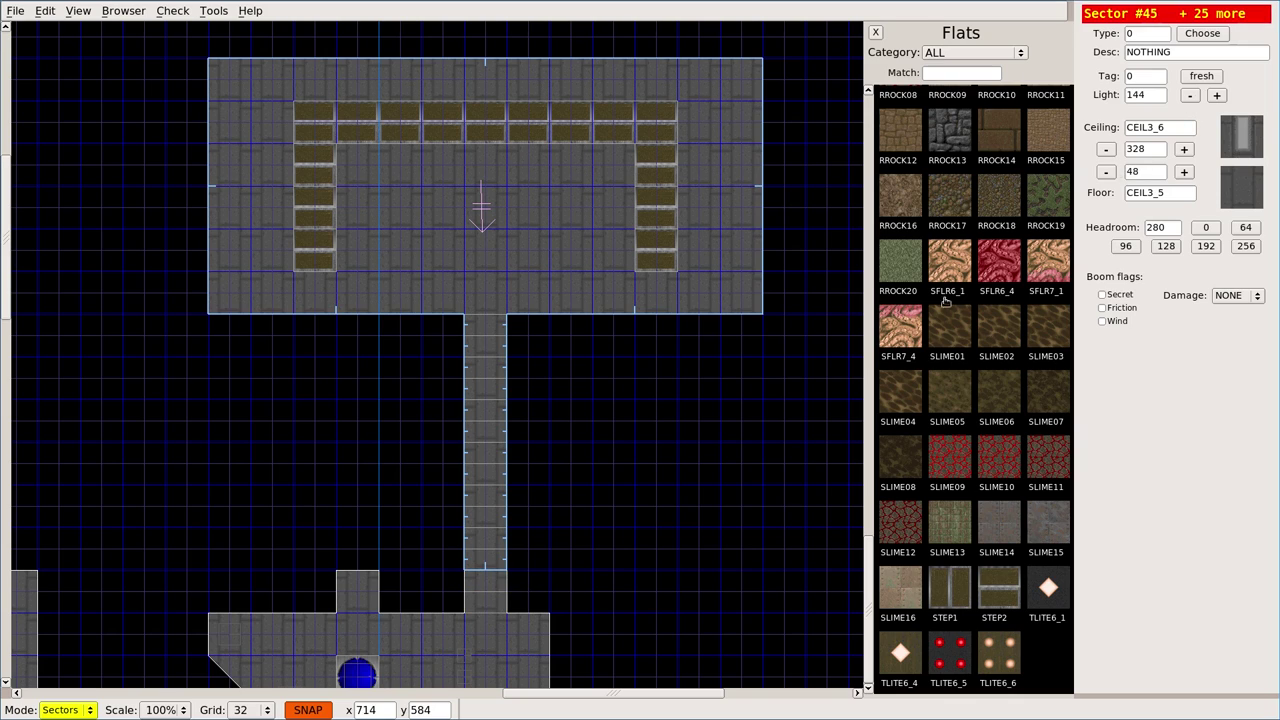
Lower the light level of the remaining sectors to 128 and 112, deselecting the next two corridor sectors before each reduction.
click(475, 555)
click(475, 552)
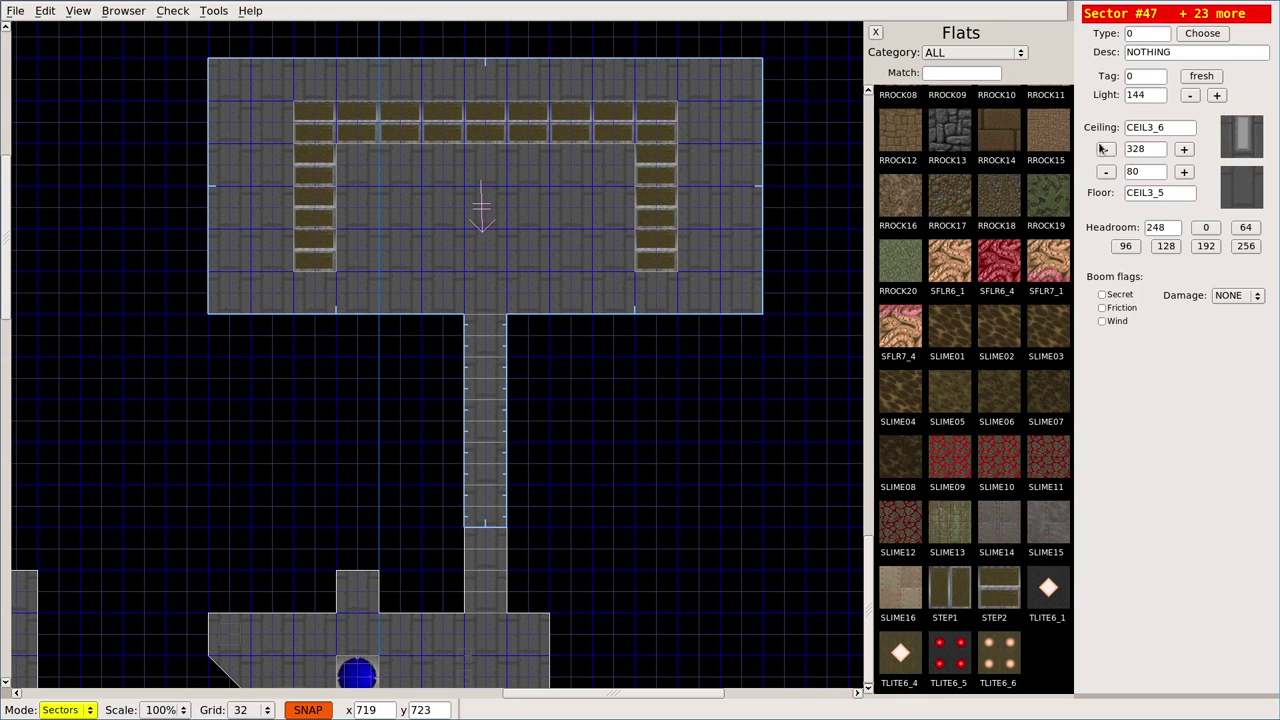
click(1190, 96)
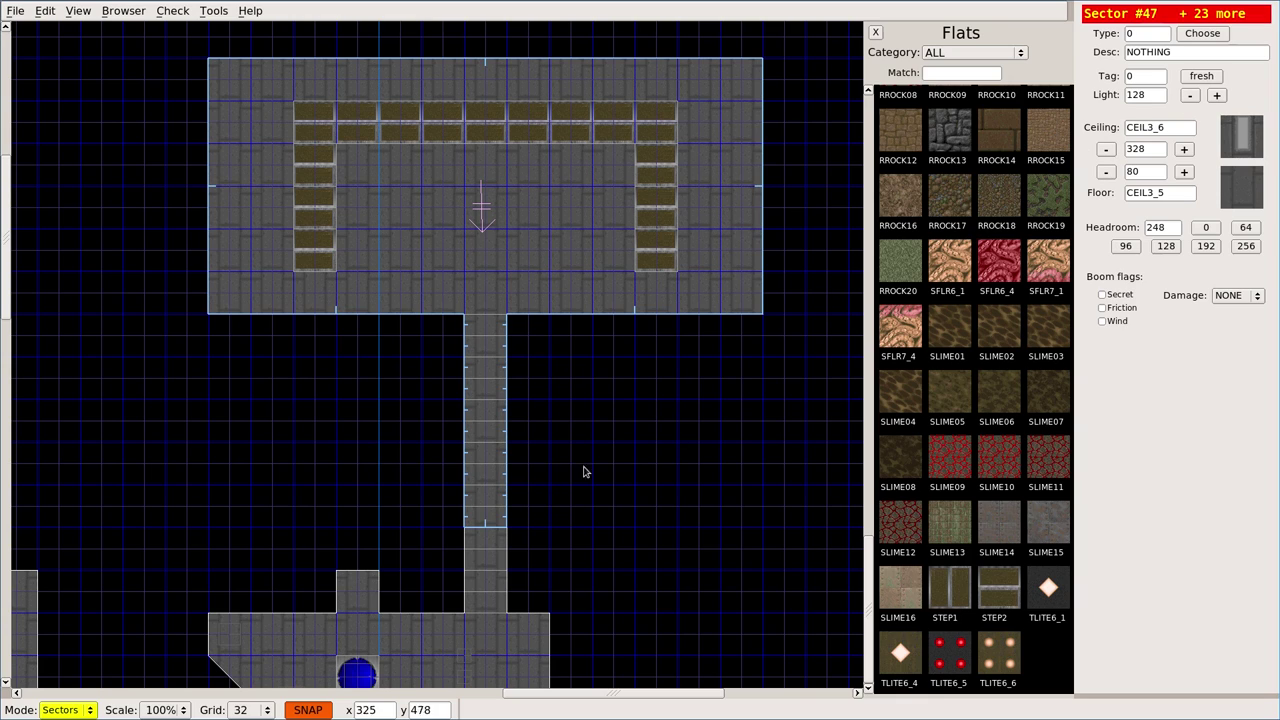
click(486, 515)
click(486, 492)
click(1190, 96)
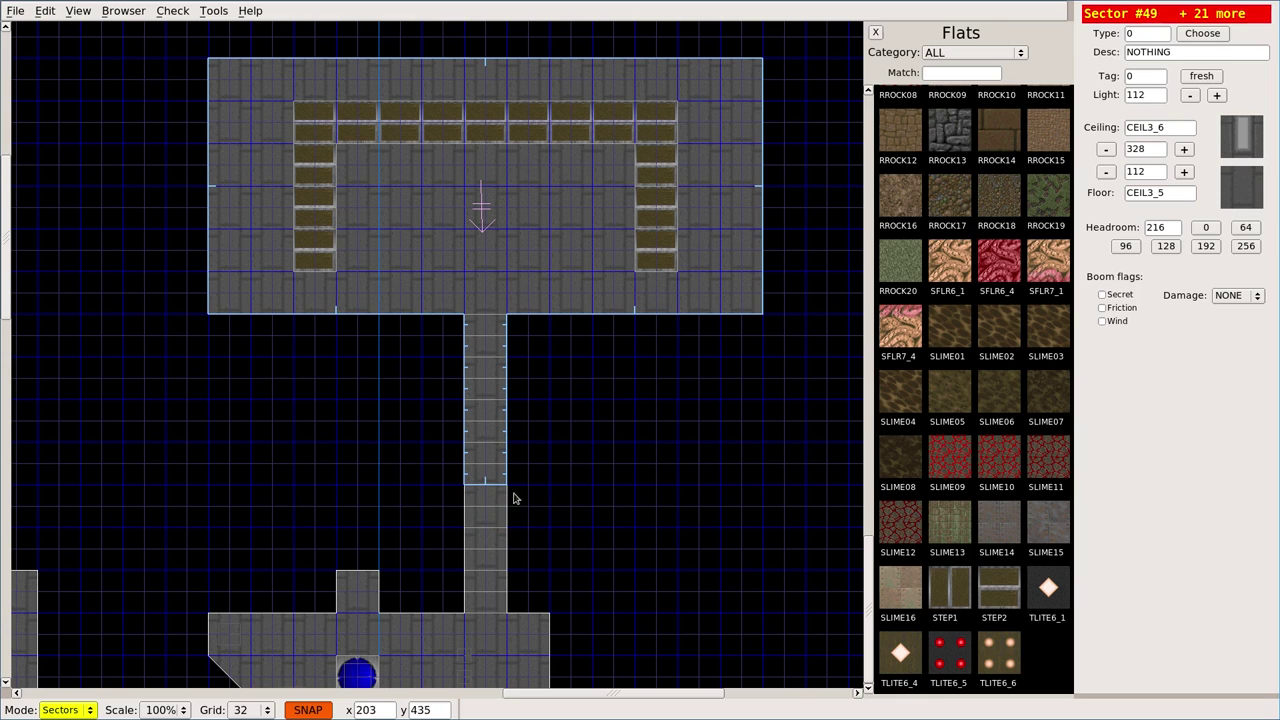
Continue the corridor fade with light levels 96 and 80, deselecting the next two corridor sectors before each reduction.
click(486, 472)
click(490, 451)
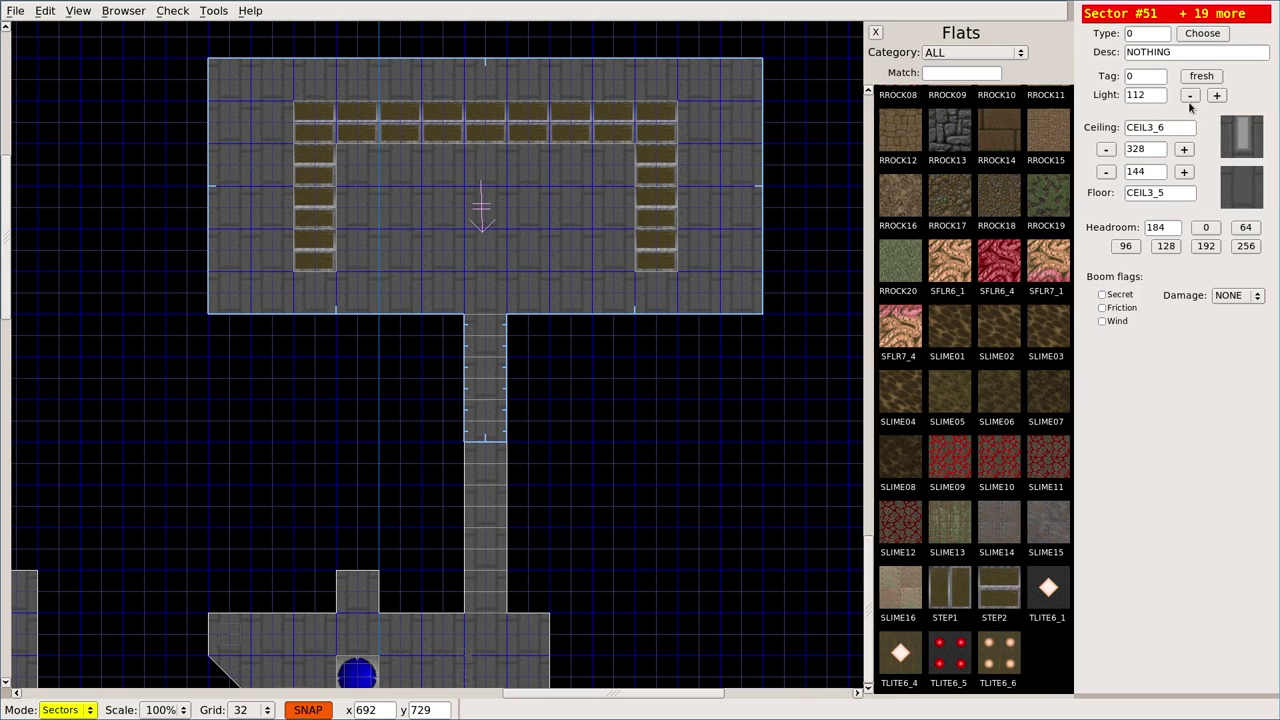
click(500, 434)
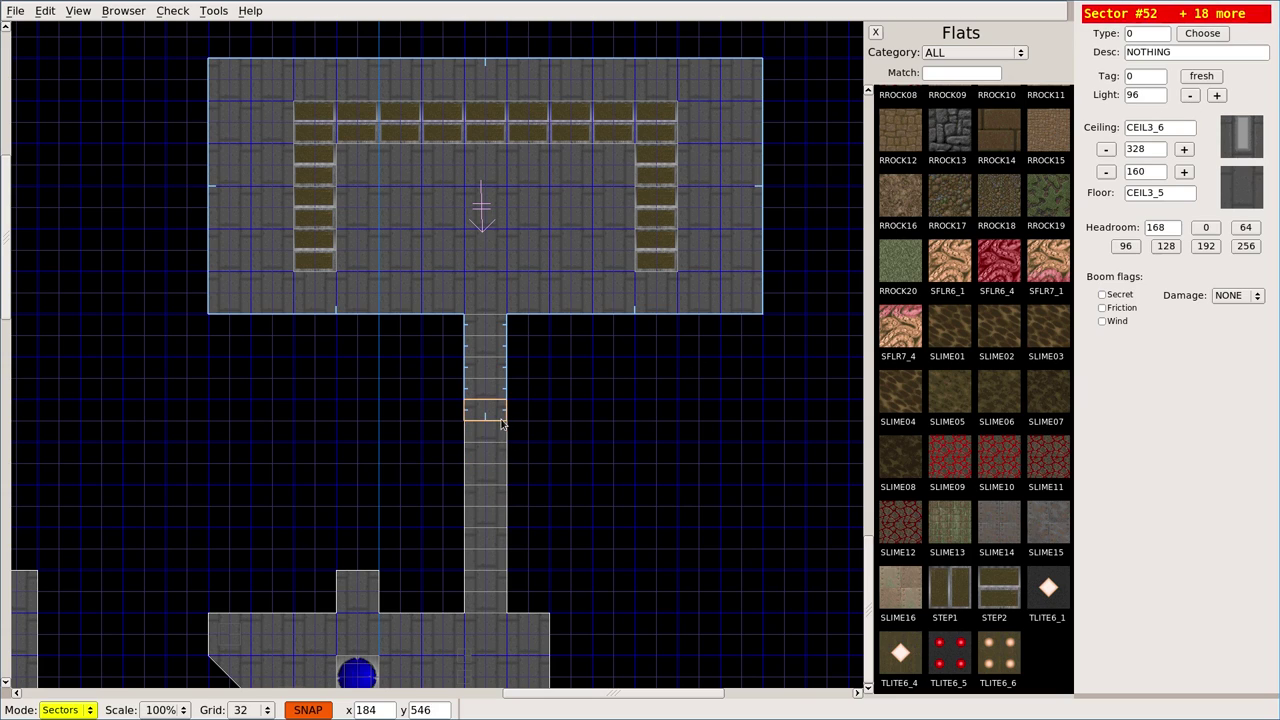
click(487, 411)
Deselect two more corridor sectors, set the remaining corridor and room to light level 64, and drop one further corridor sector.
click(486, 388)
click(486, 367)
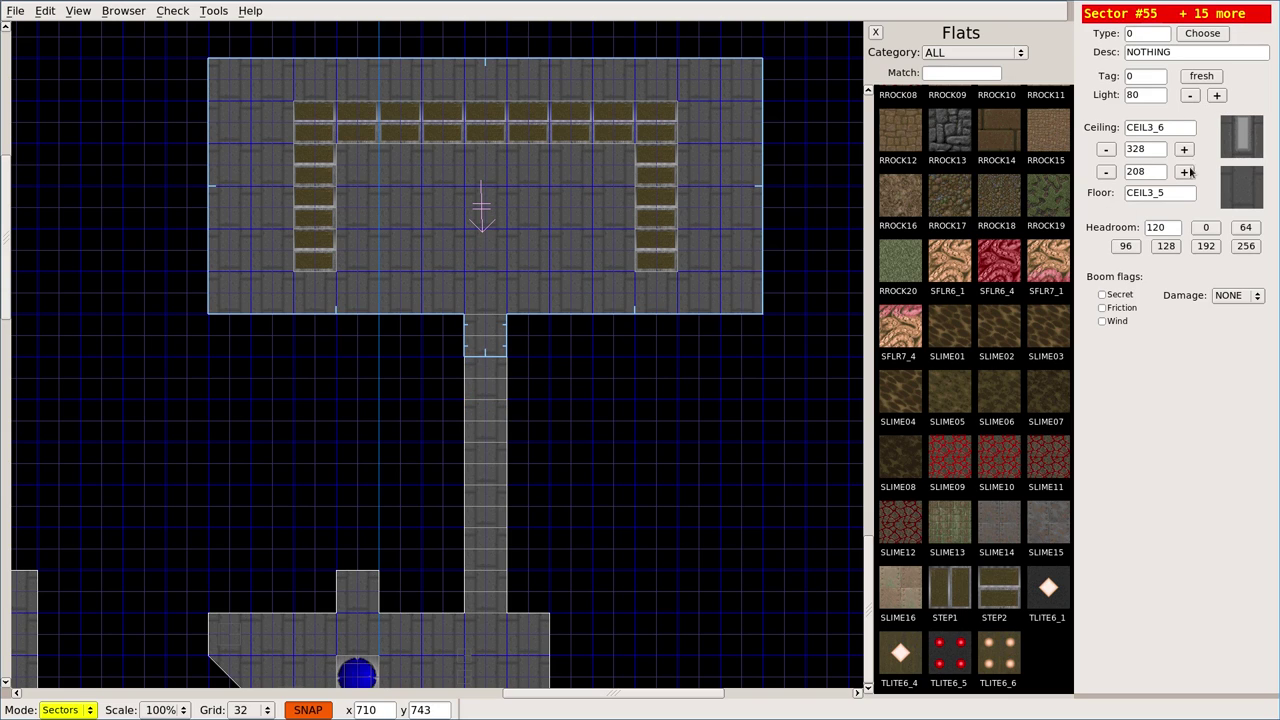
click(1190, 95)
click(490, 338)
Check the graduated corridor lighting in 3D from the room's entrance and return to the map.
key(Tab)
key(Up)
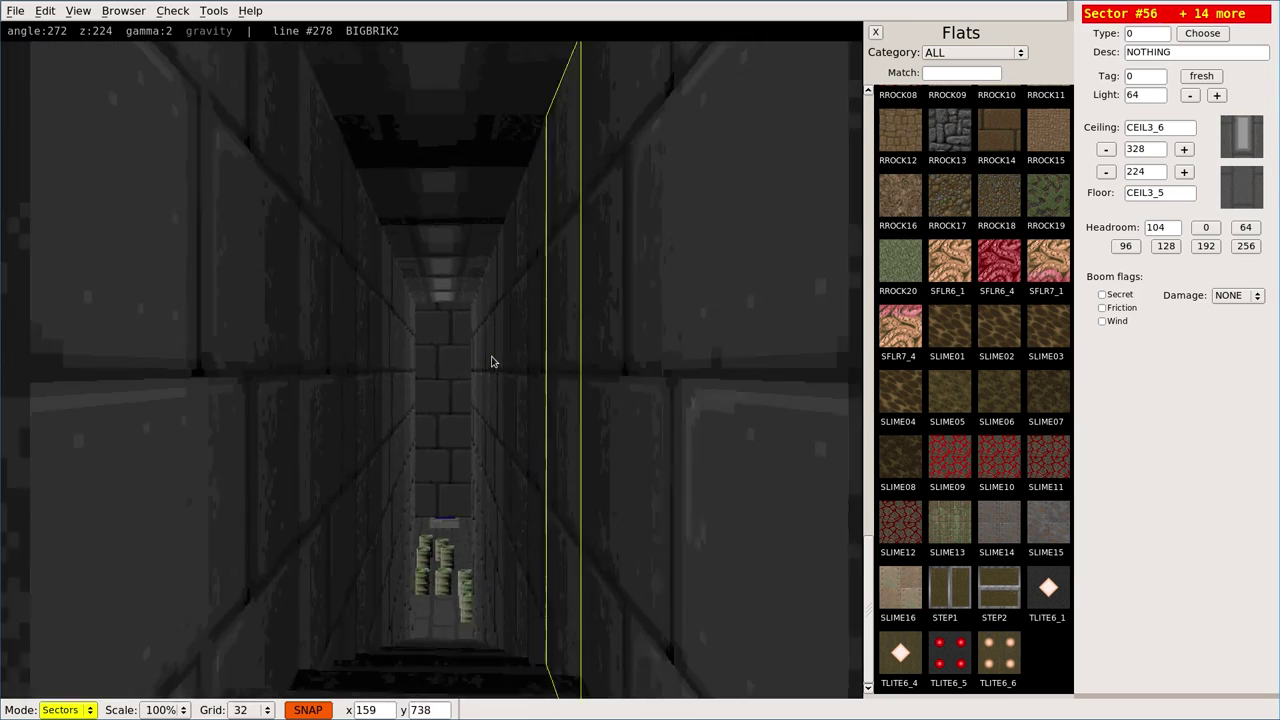
key(Tab)
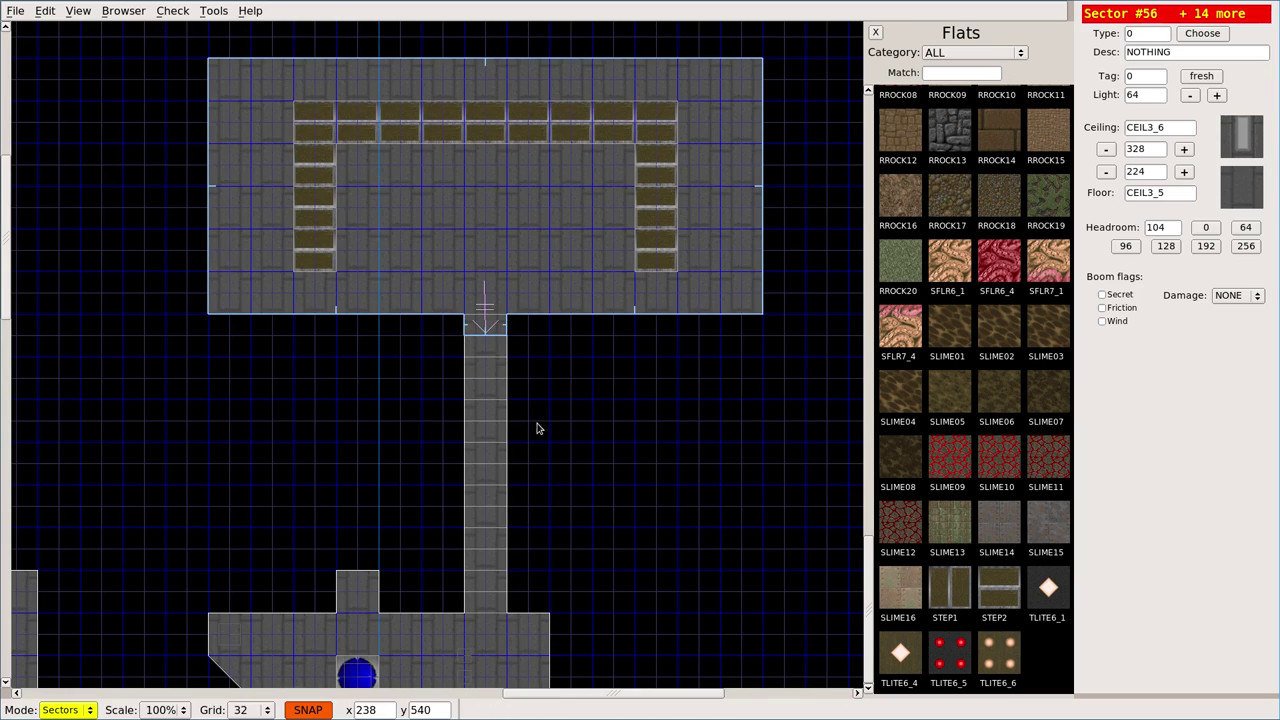
Switch the map's sector rendering to Lighting.
scroll(549, 446, down, 1)
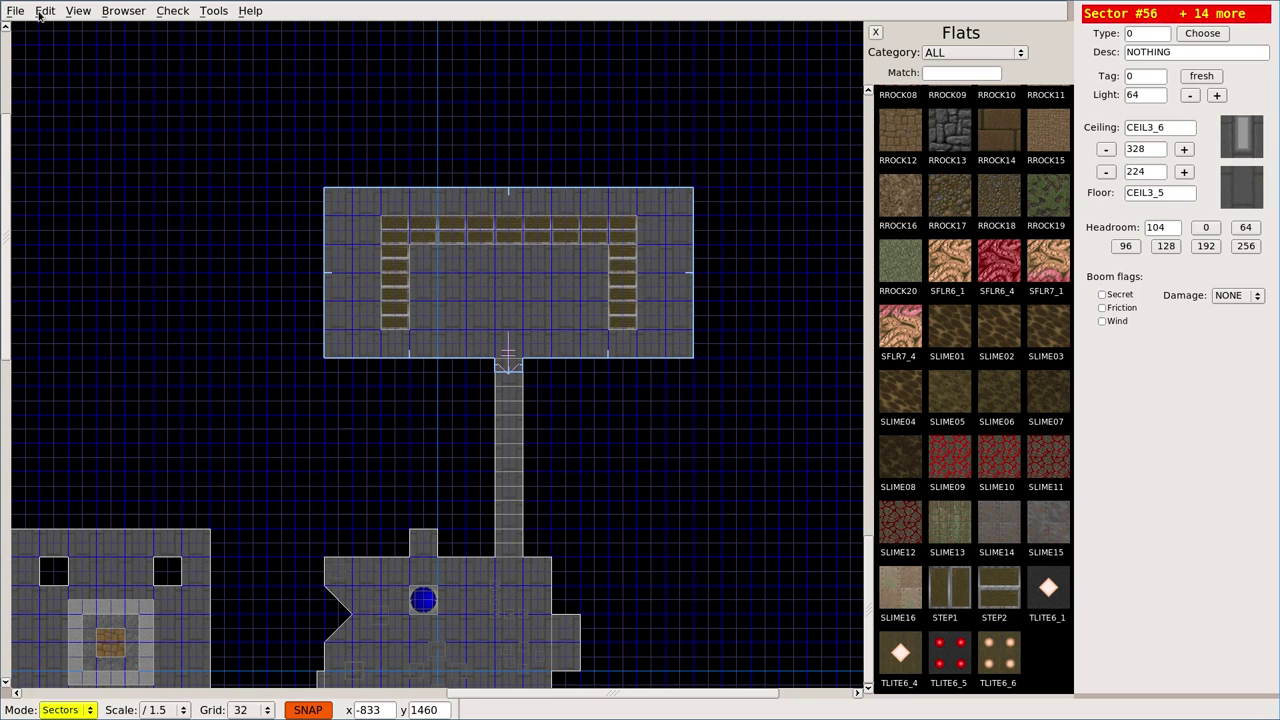
click(72, 13)
mouse_move(92, 112)
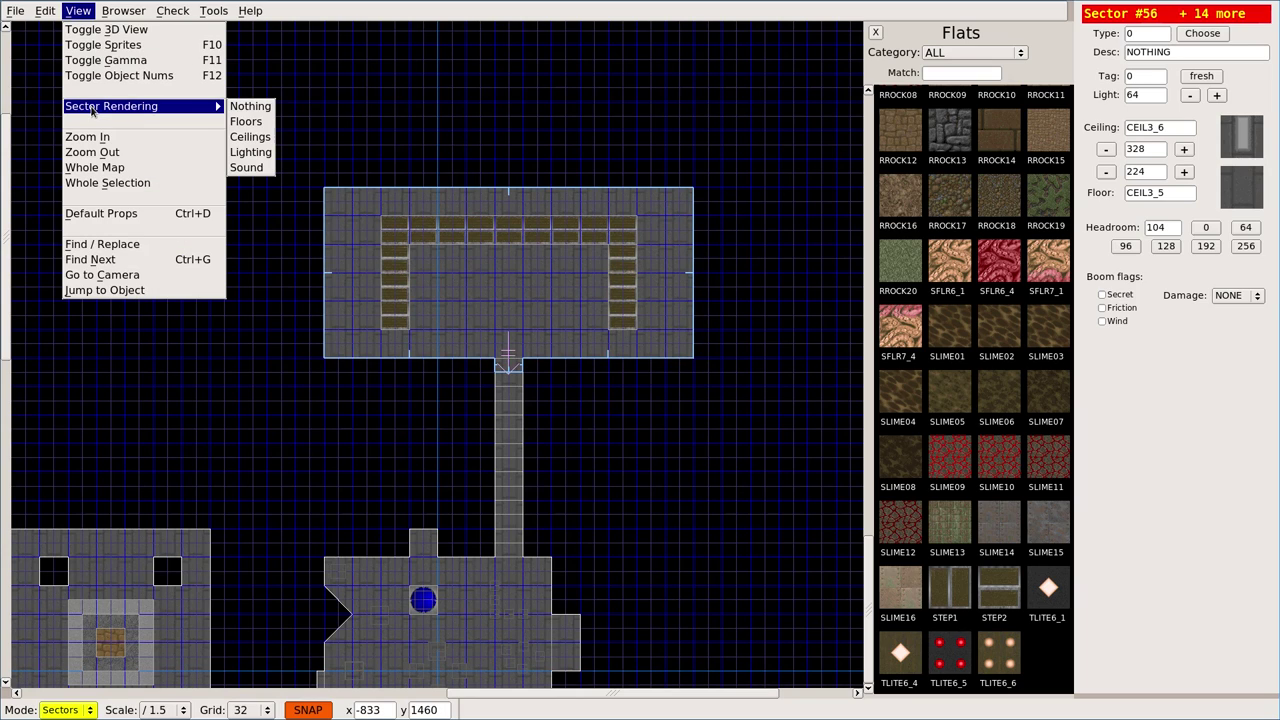
click(250, 152)
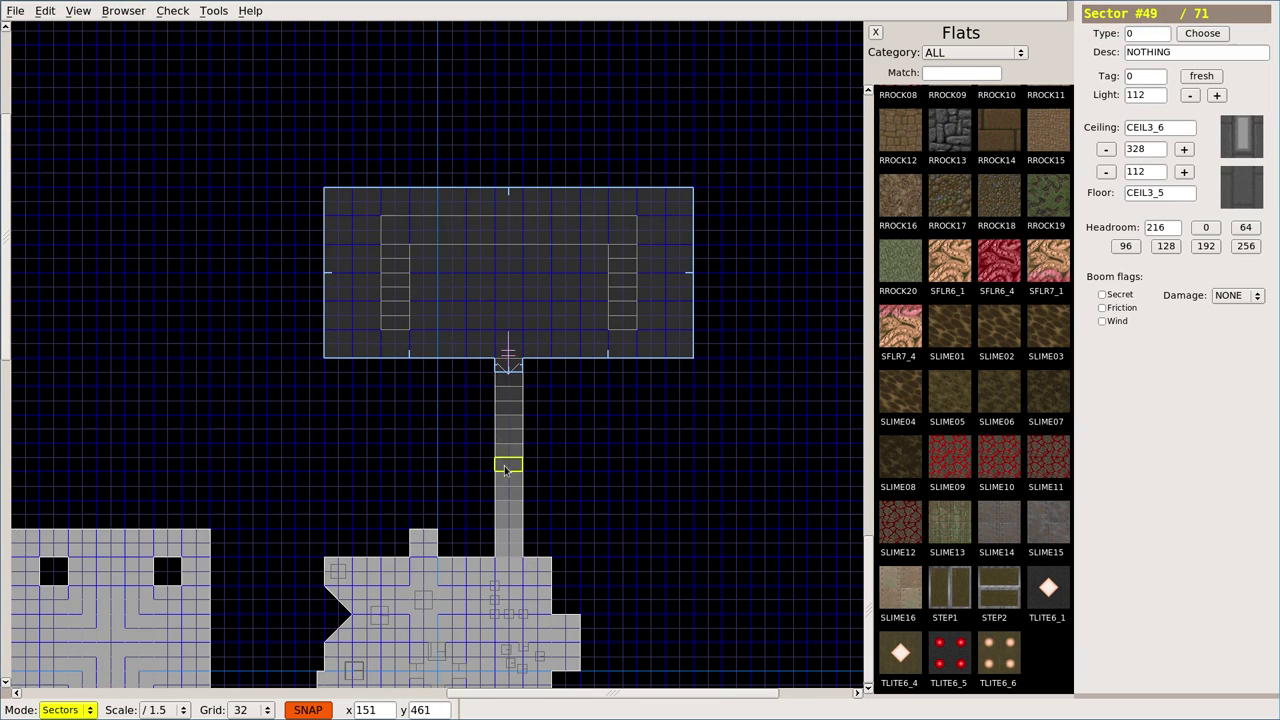
Save the map and launch a play-test of it in the game.
click(512, 364)
key(ctrl+s)
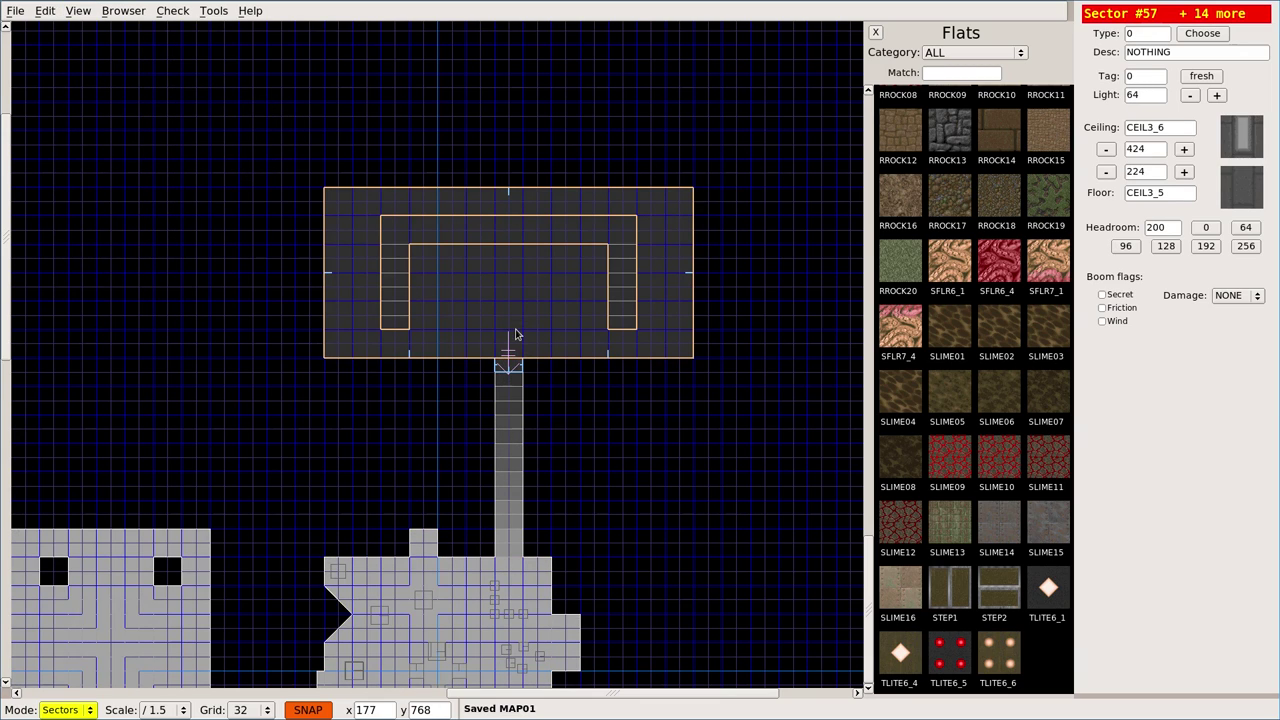
key(ctrl+t)
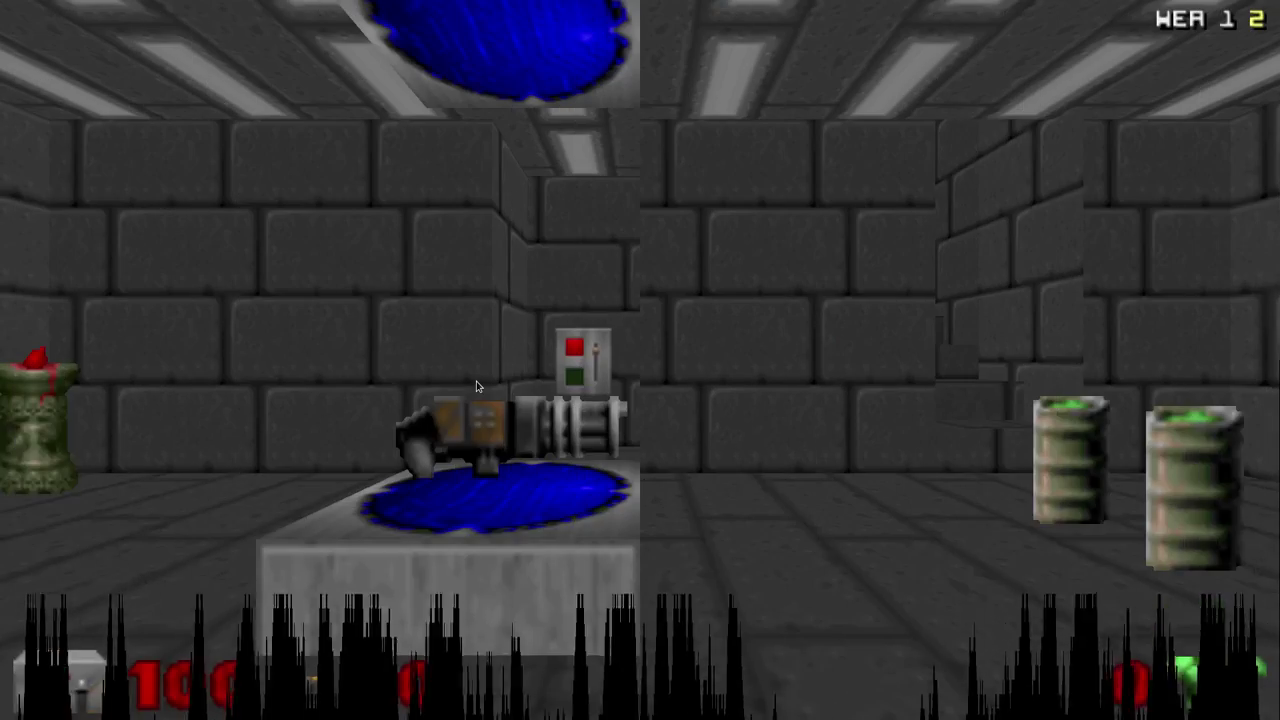
Walk through the darkening corridor into the staircase room and back to examine the lighting in game, and quit to the editor.
key(w)
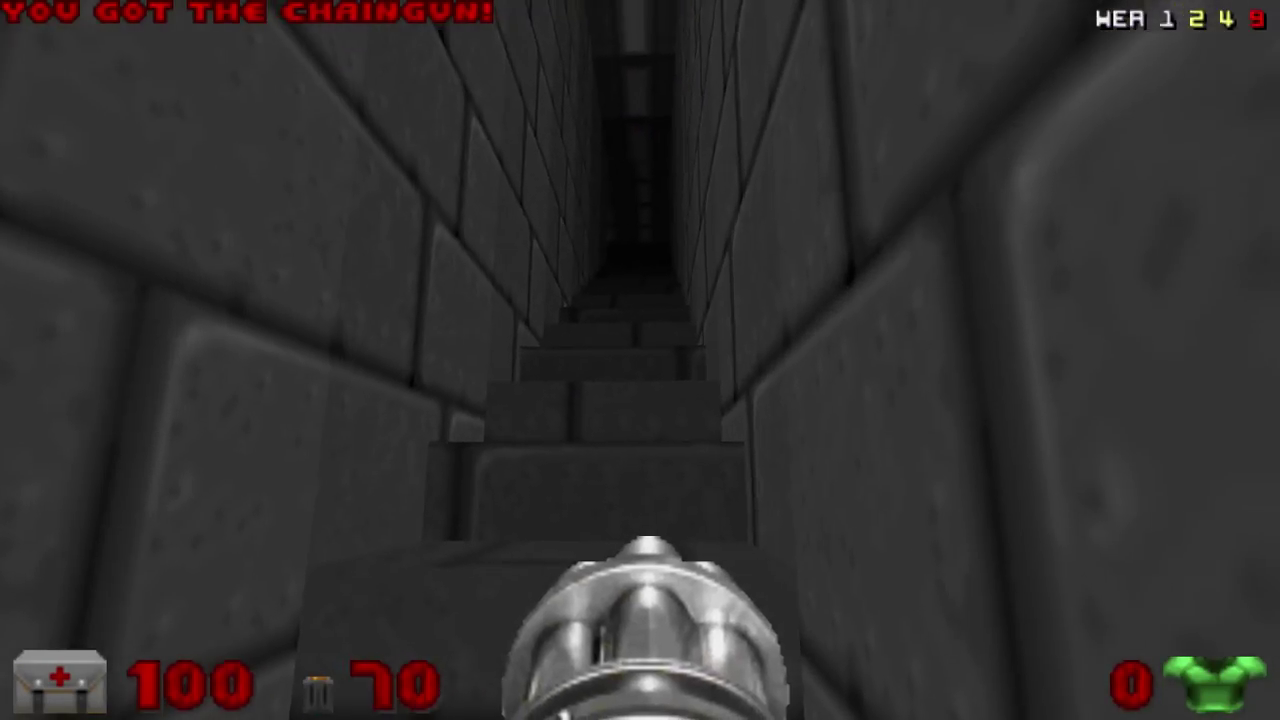
key(w)
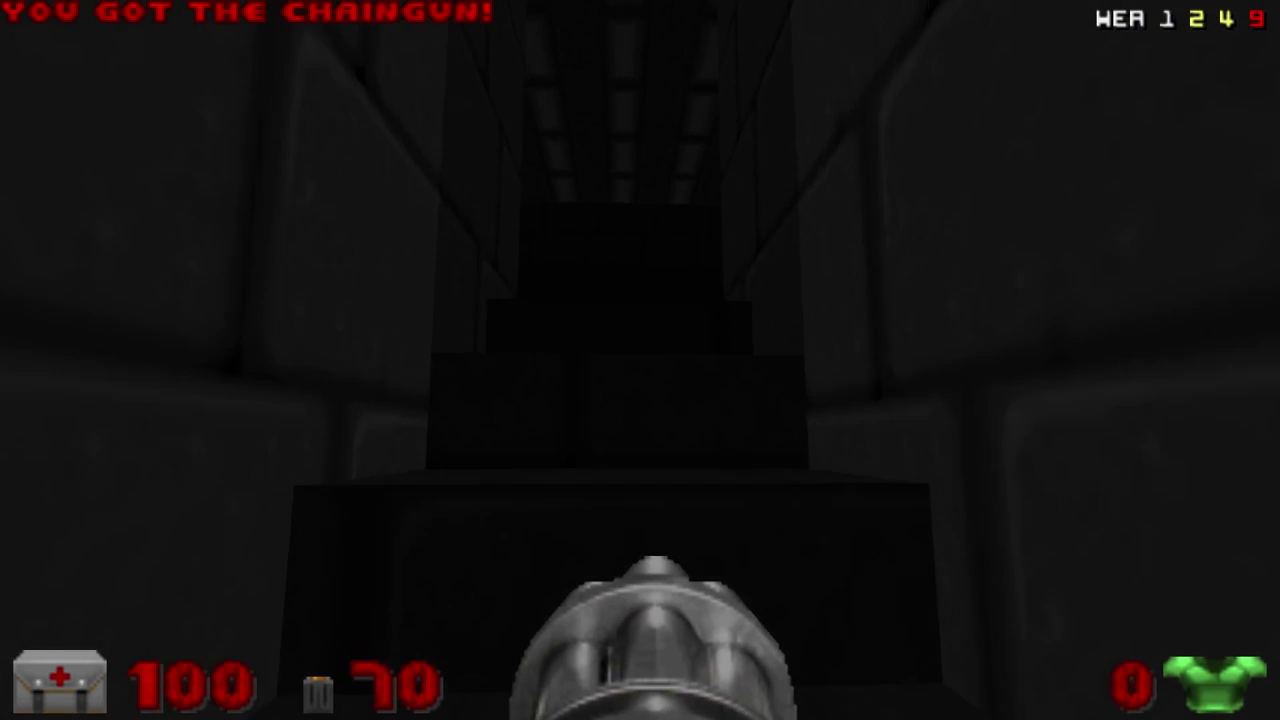
key(w)
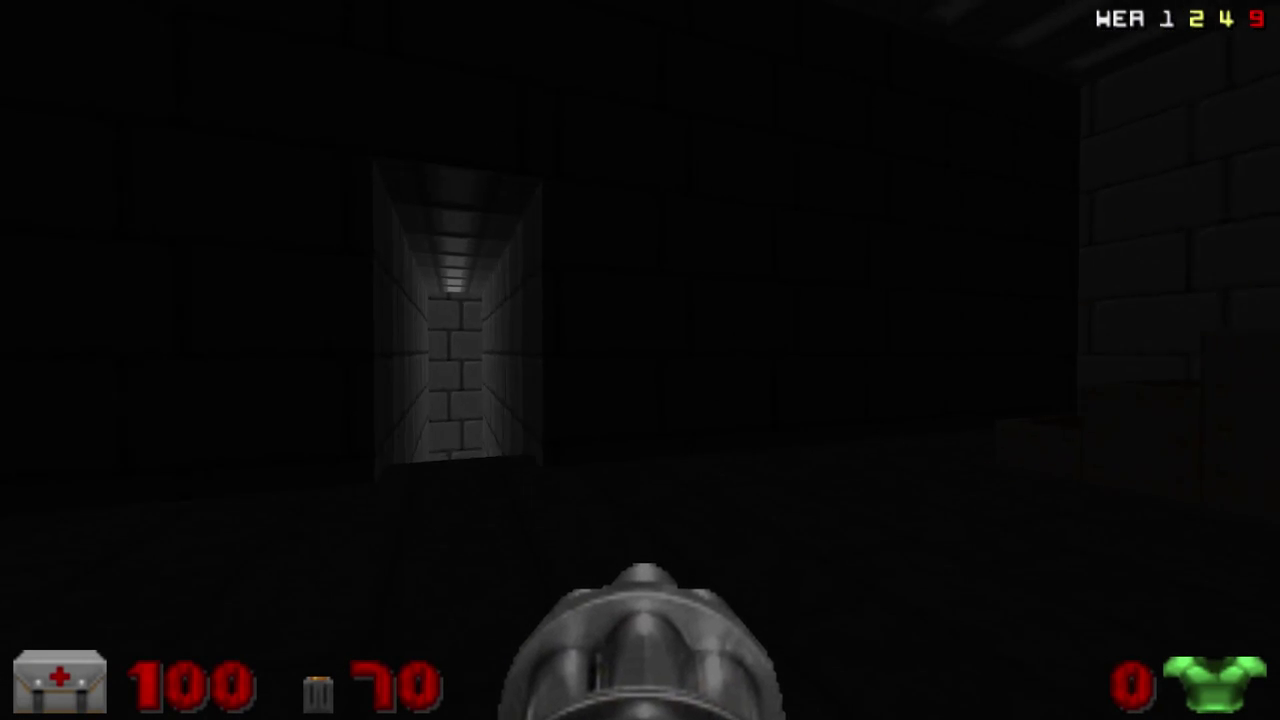
key(w)
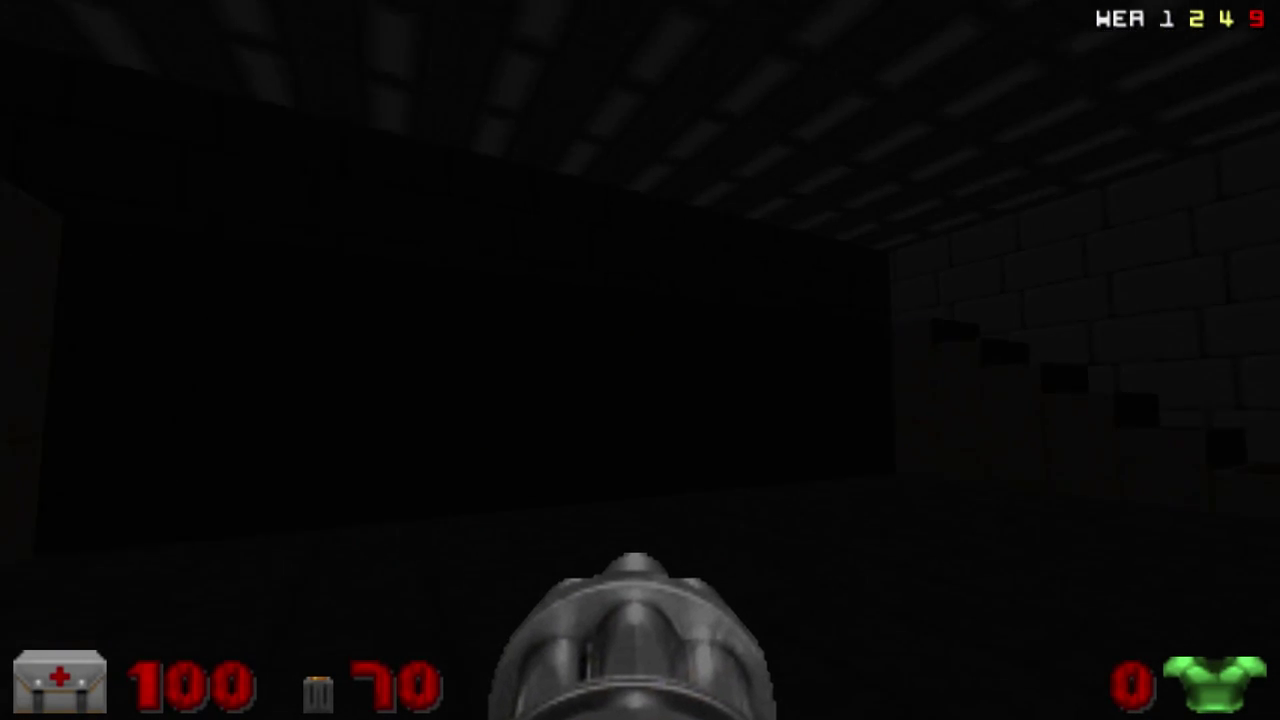
key(w)
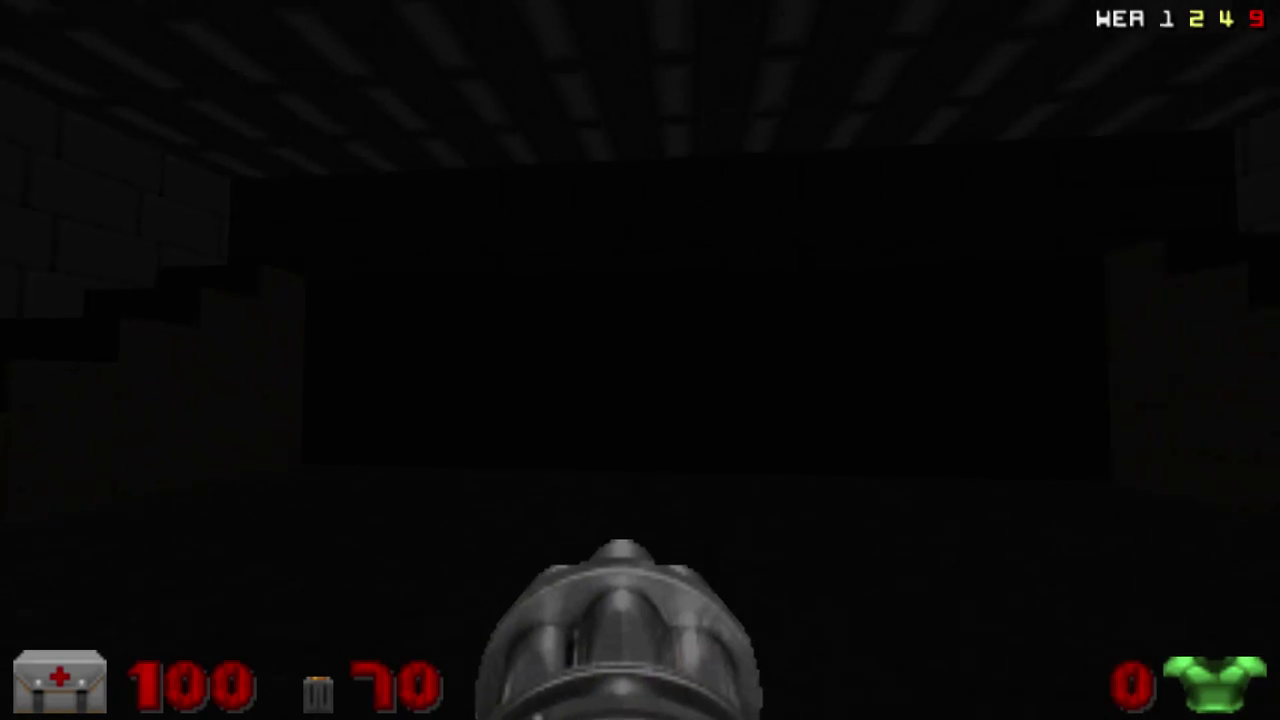
key(w)
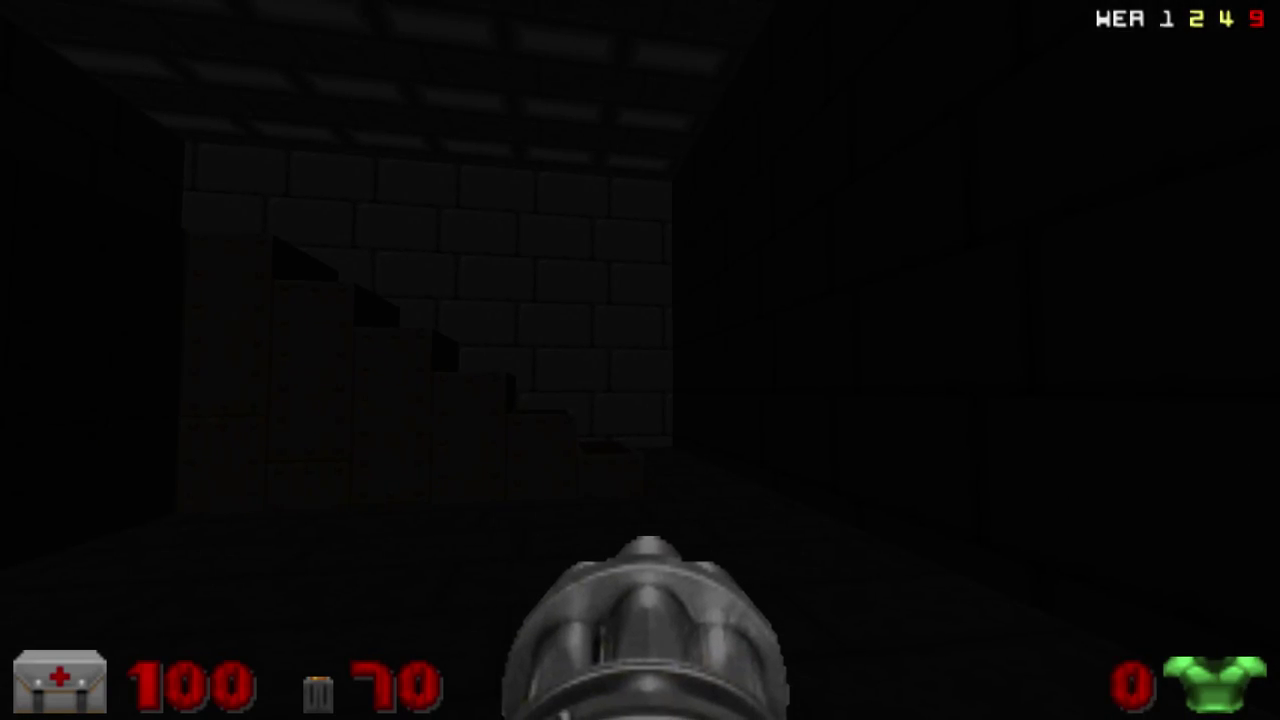
key(w)
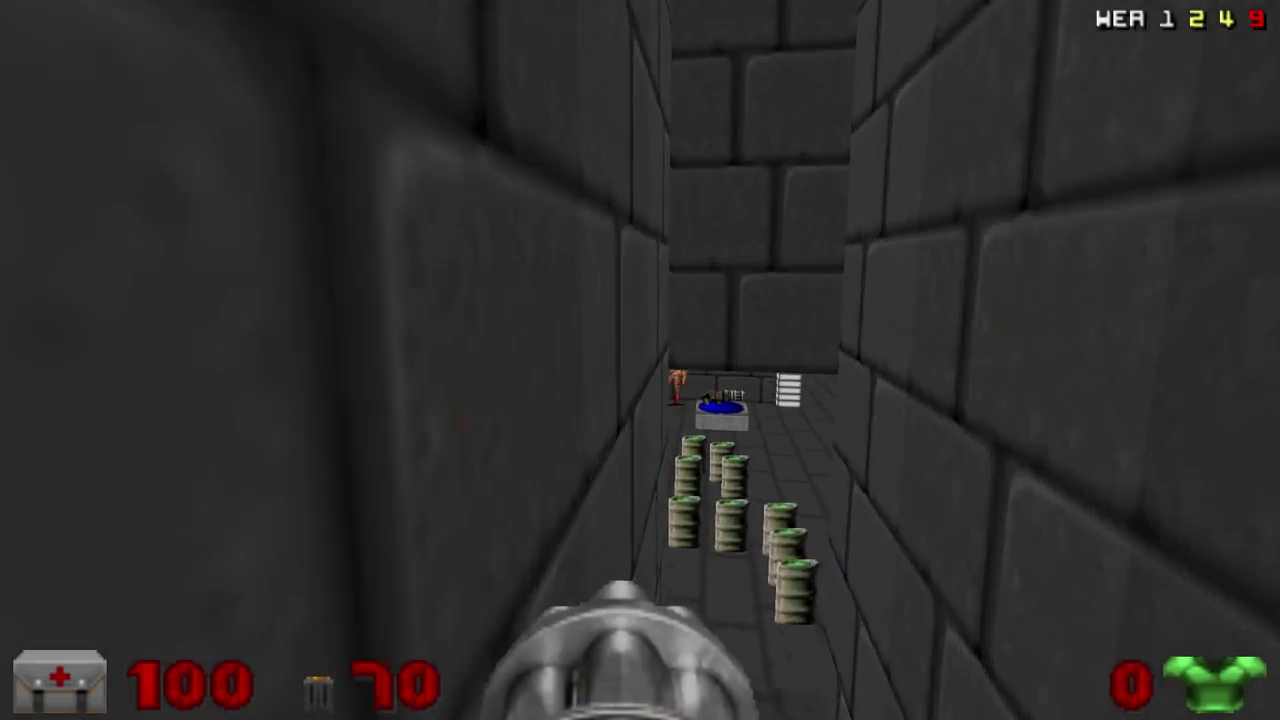
key(w)
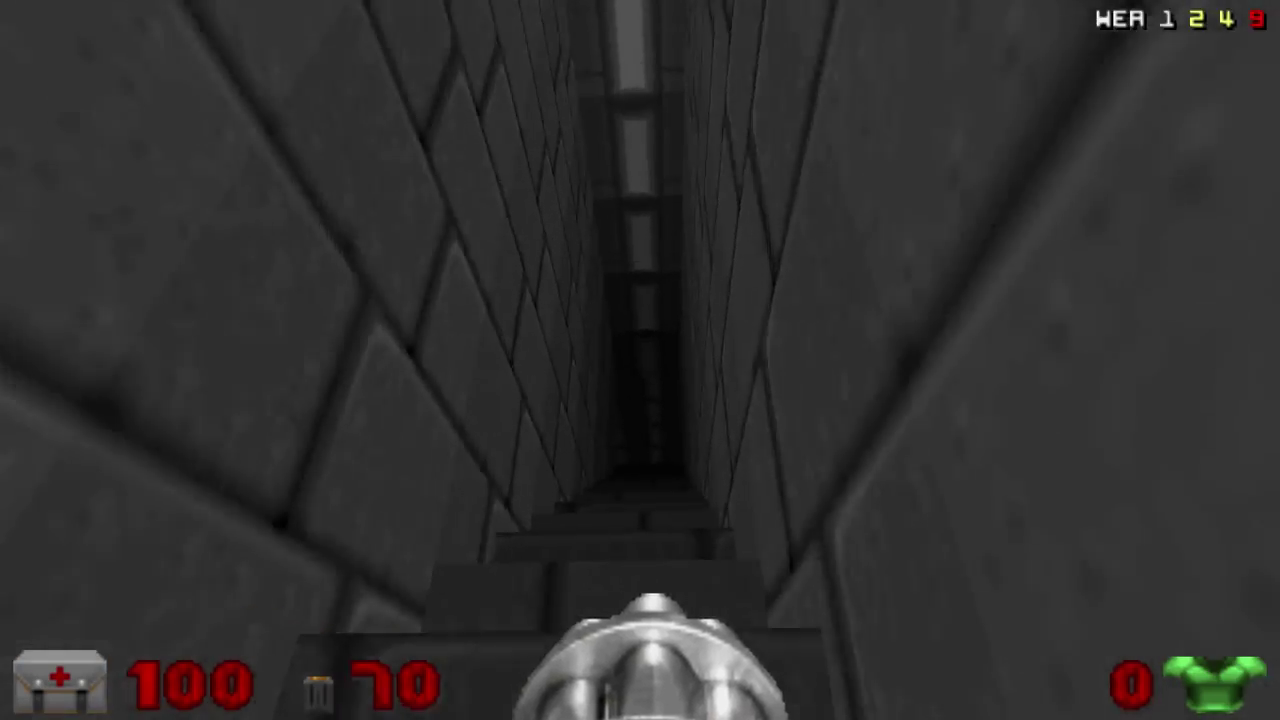
key(w)
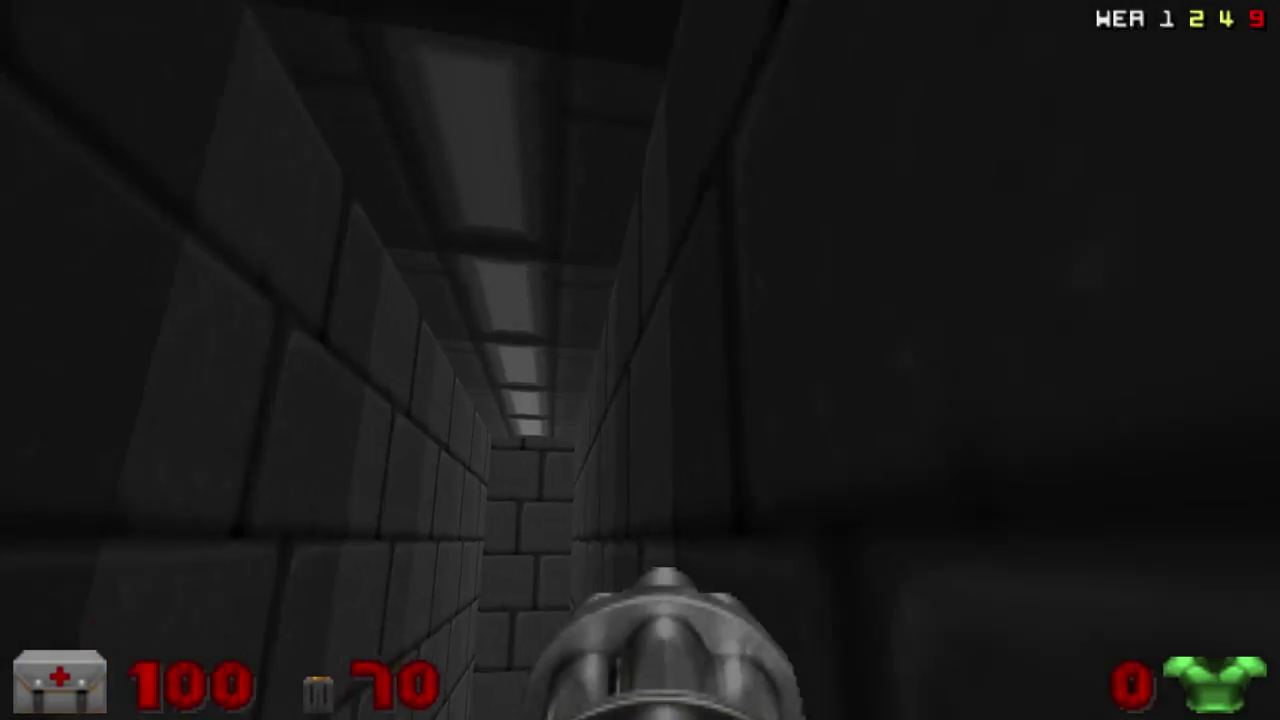
key(w)
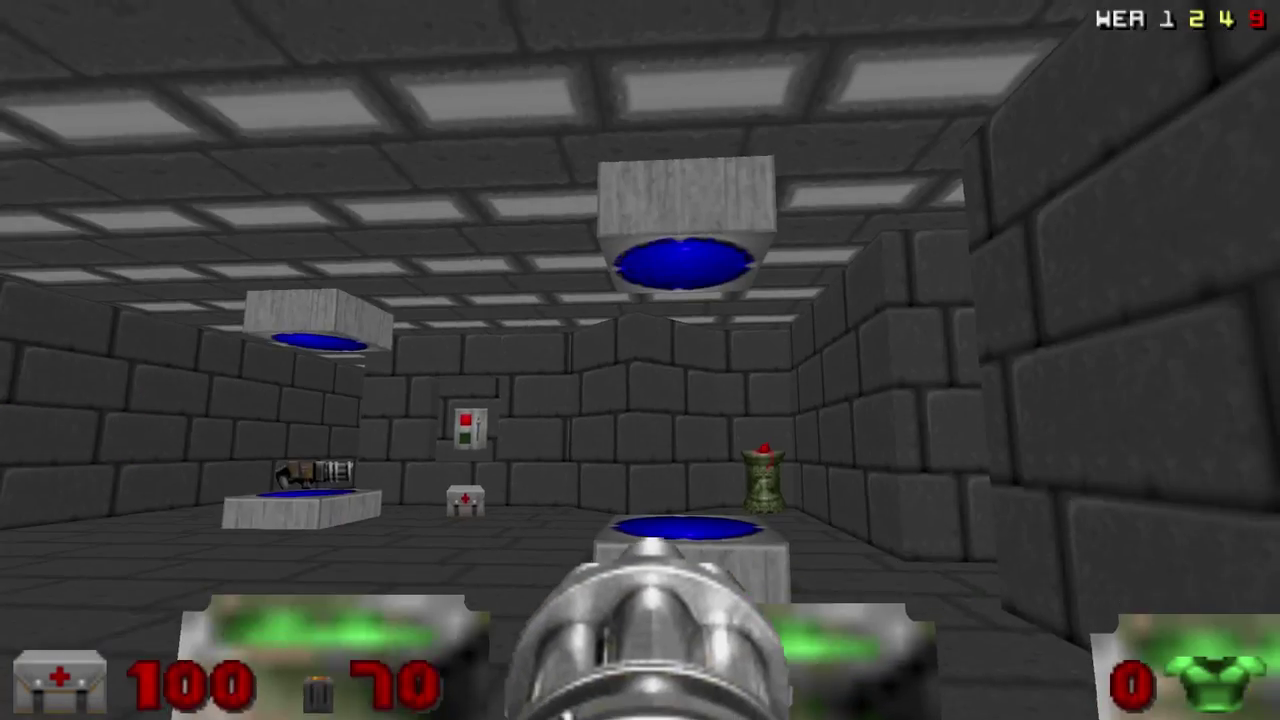
key(w)
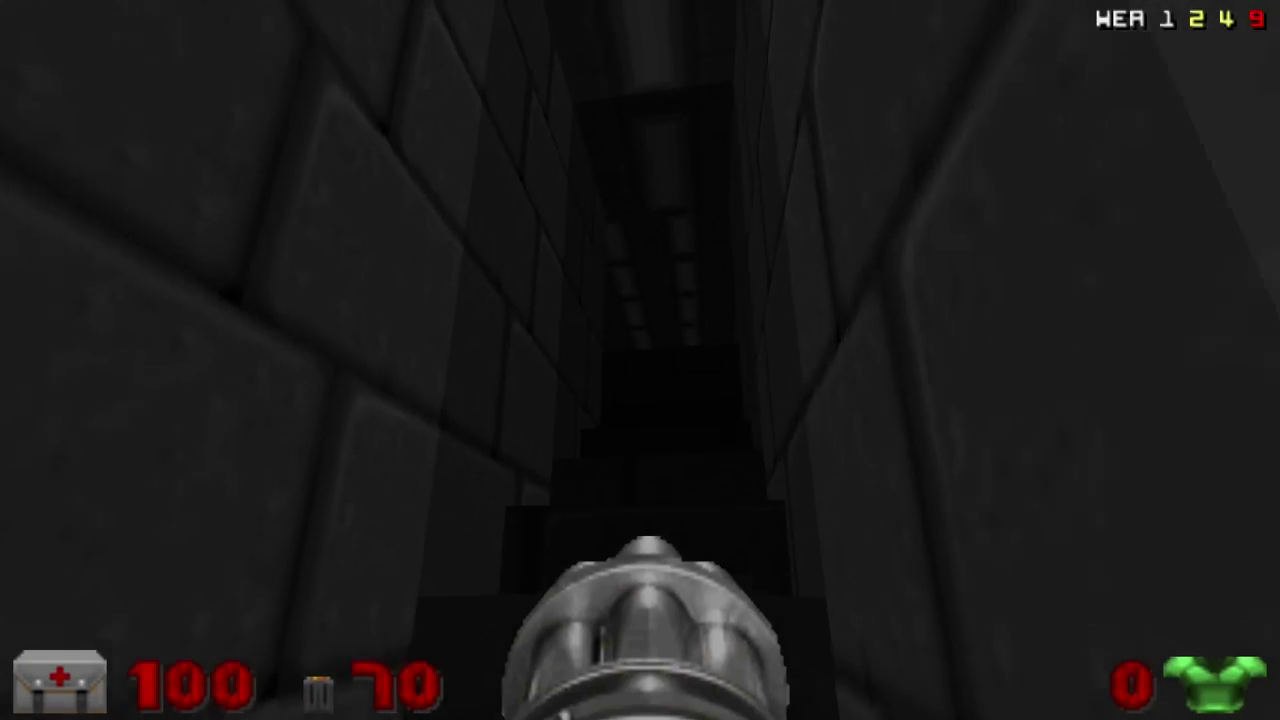
key(Escape)
key(Up)
key(Return)
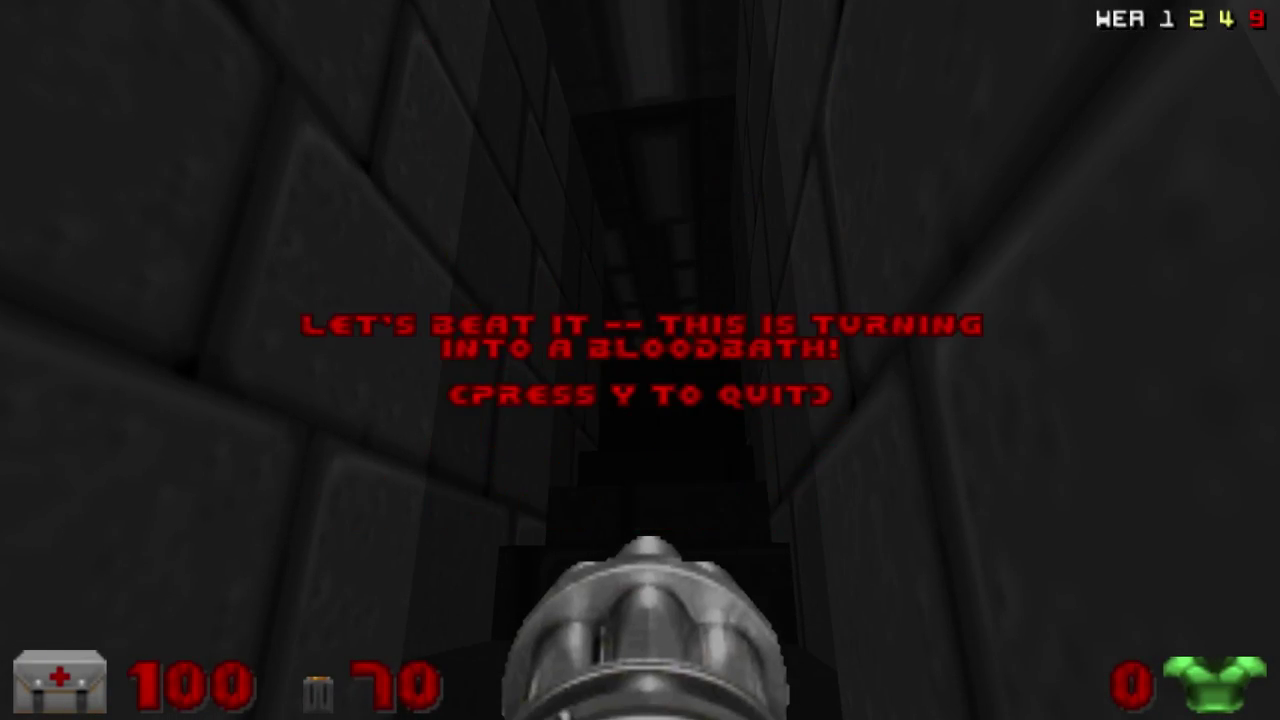
key(y)
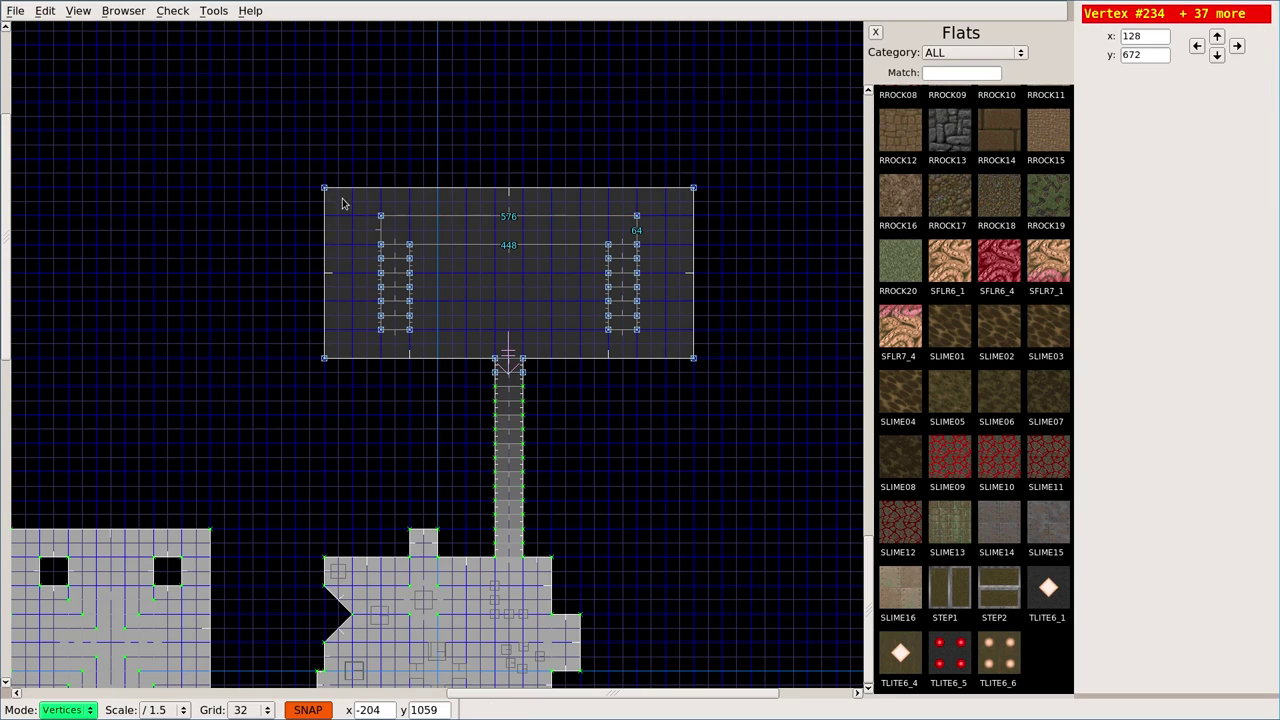
Draw an 832 by 256 unit sector extending the staircase room beyond its north wall, joining the existing corner vertices.
click(323, 188)
click(324, 74)
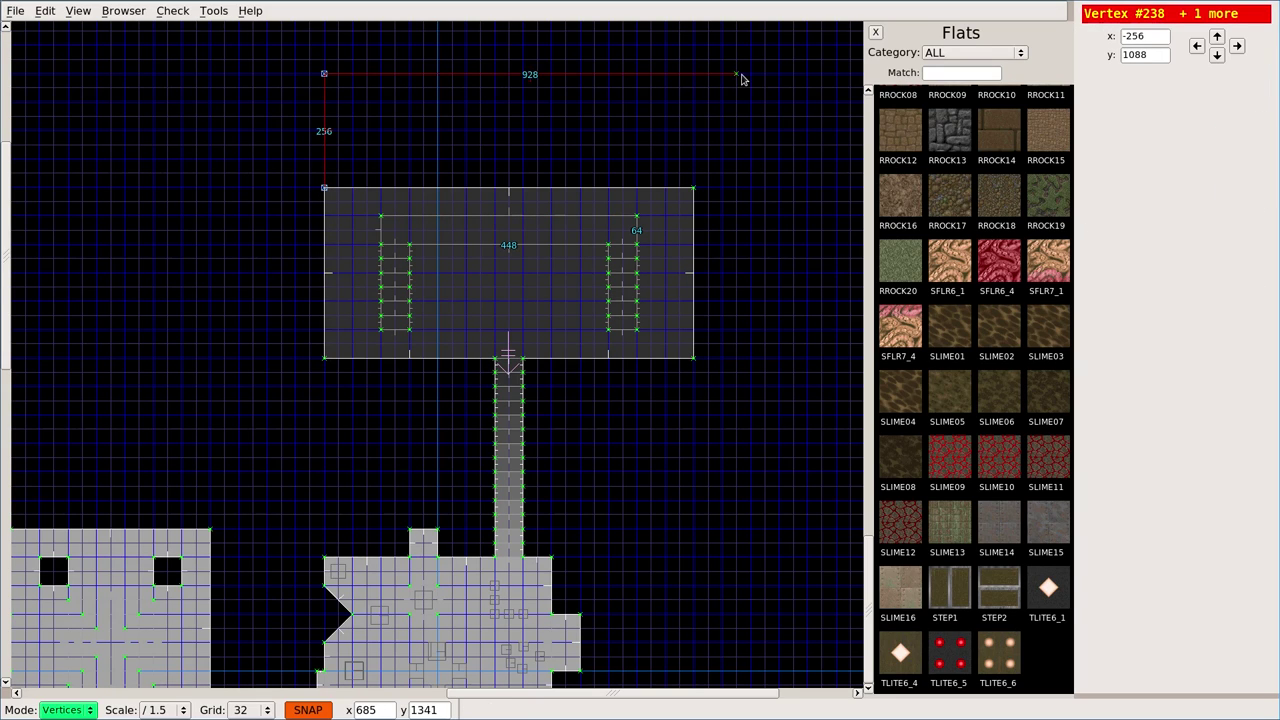
click(694, 74)
click(693, 188)
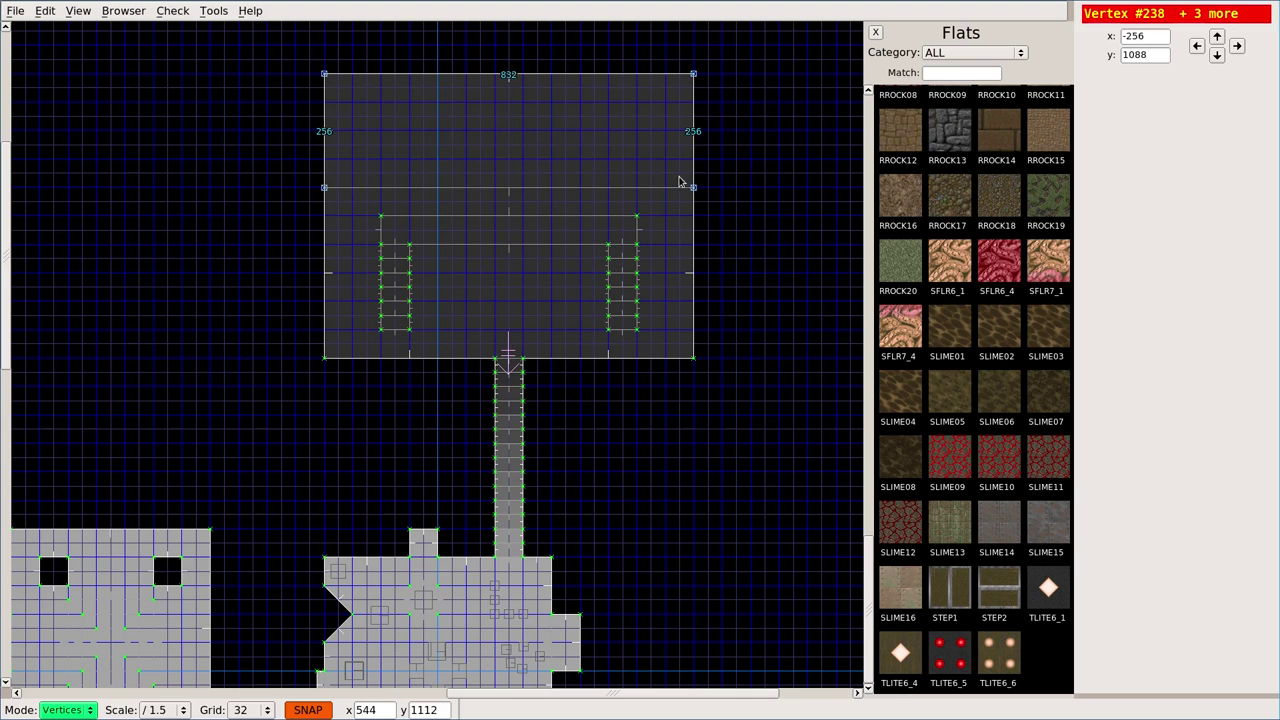
Add a Lamp light source (COLU, type 2028) in the new area's northeast corner at x 544, y 1312.
scroll(673, 97, up, 3)
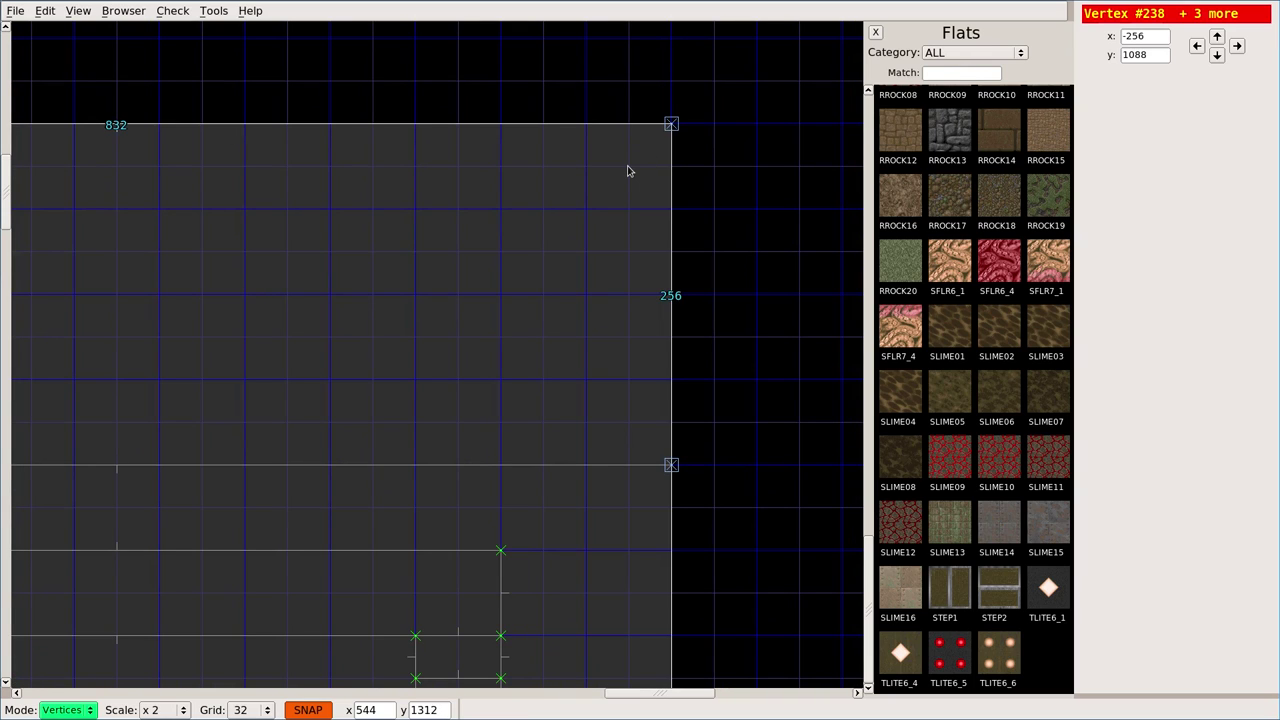
key(t)
key(Insert)
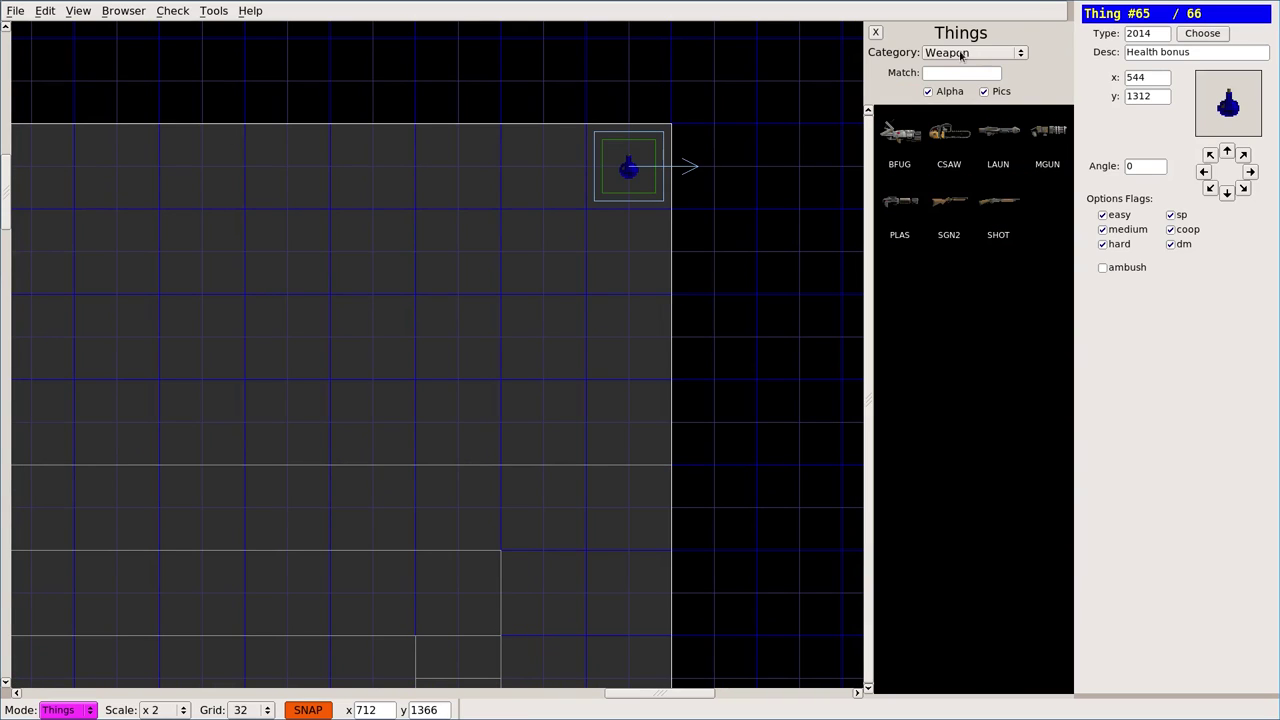
click(983, 56)
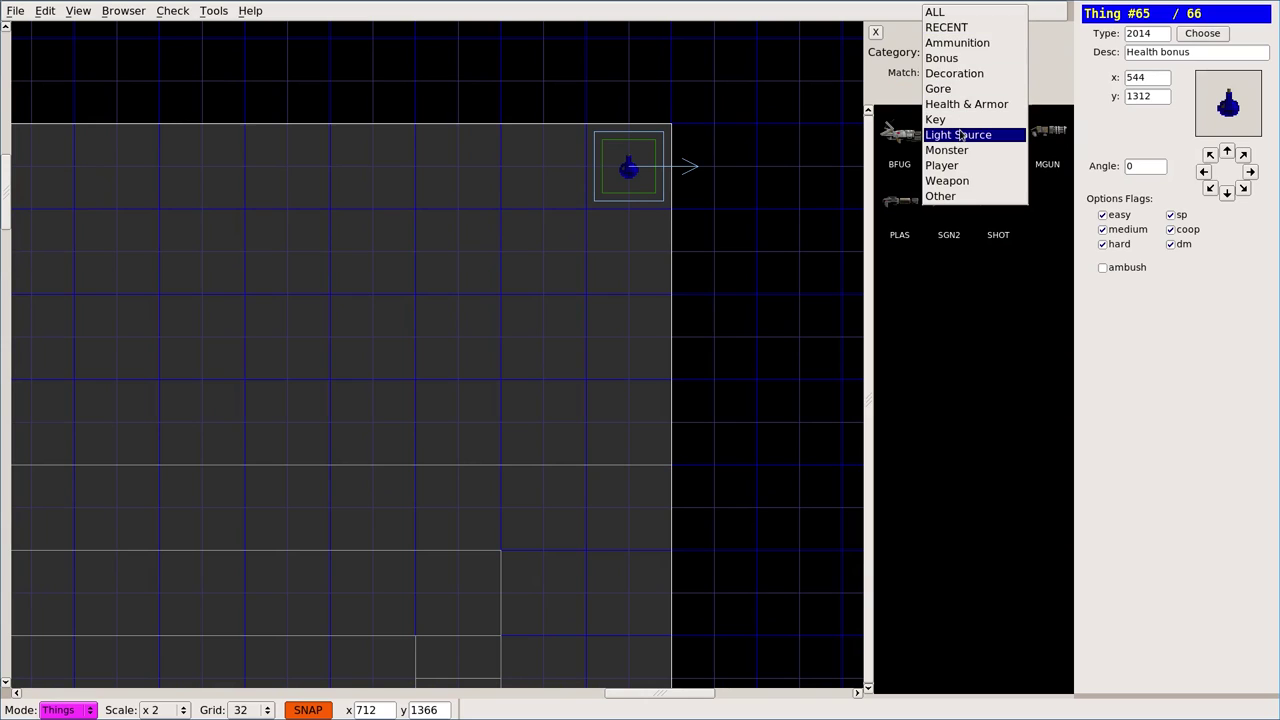
click(960, 135)
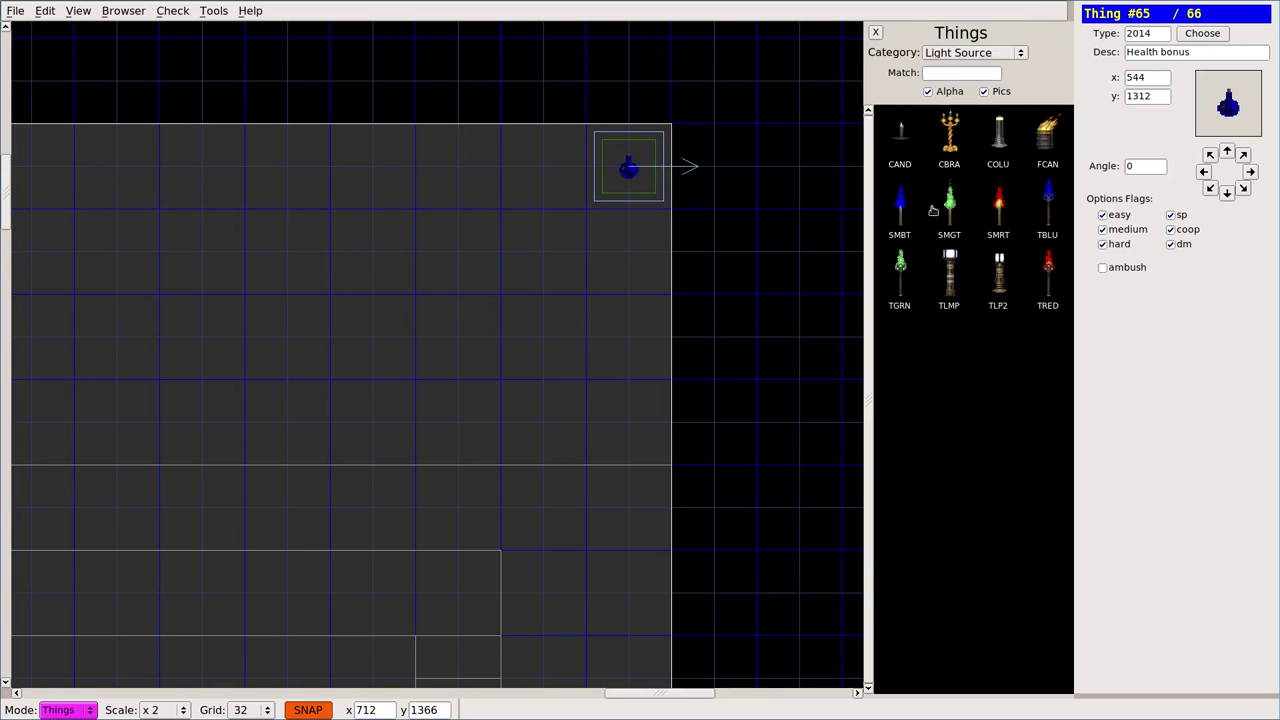
click(1000, 135)
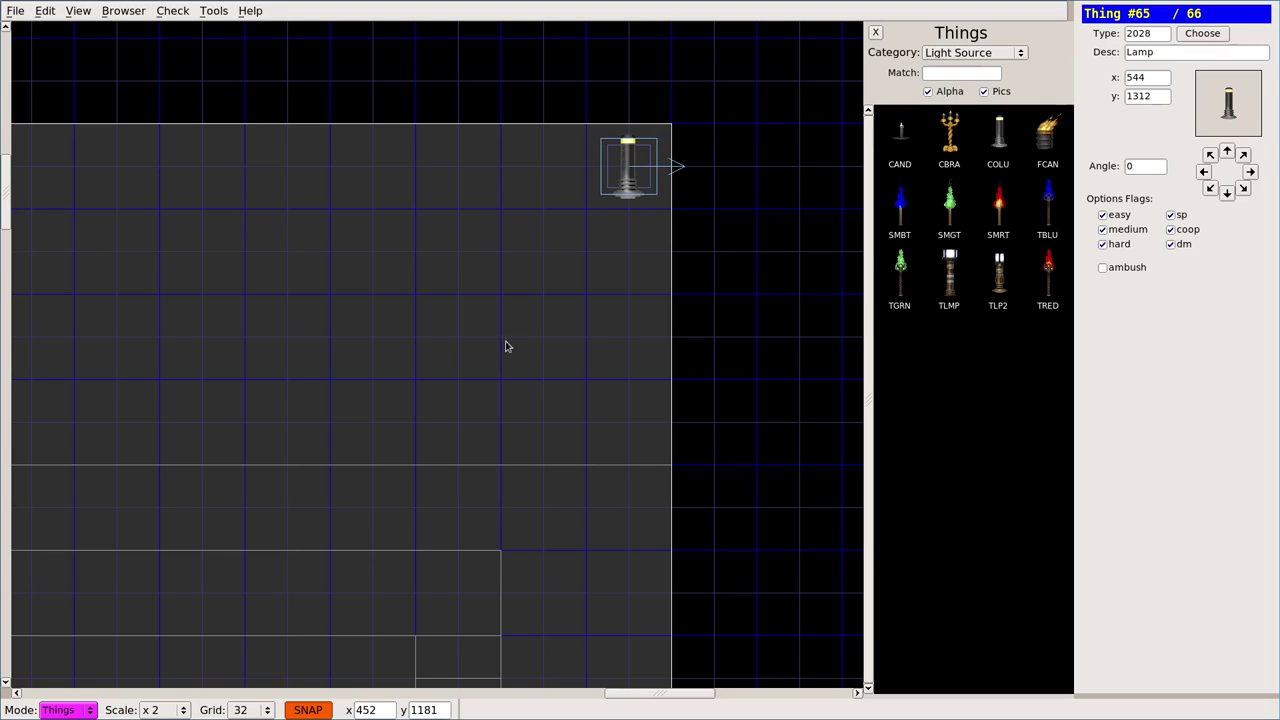
Examine the lamp in the dark corner from near and far in the 3D view.
key(Tab)
key(Right)
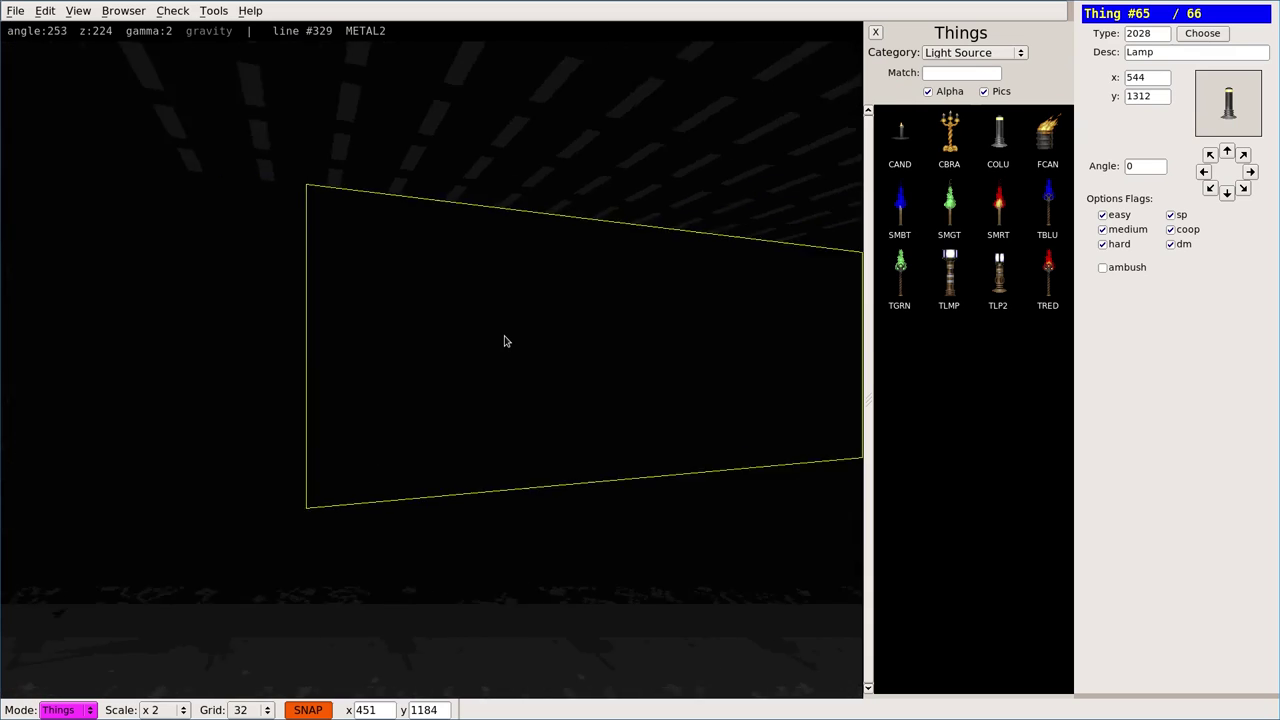
key(Left)
key(Up)
key(Right)
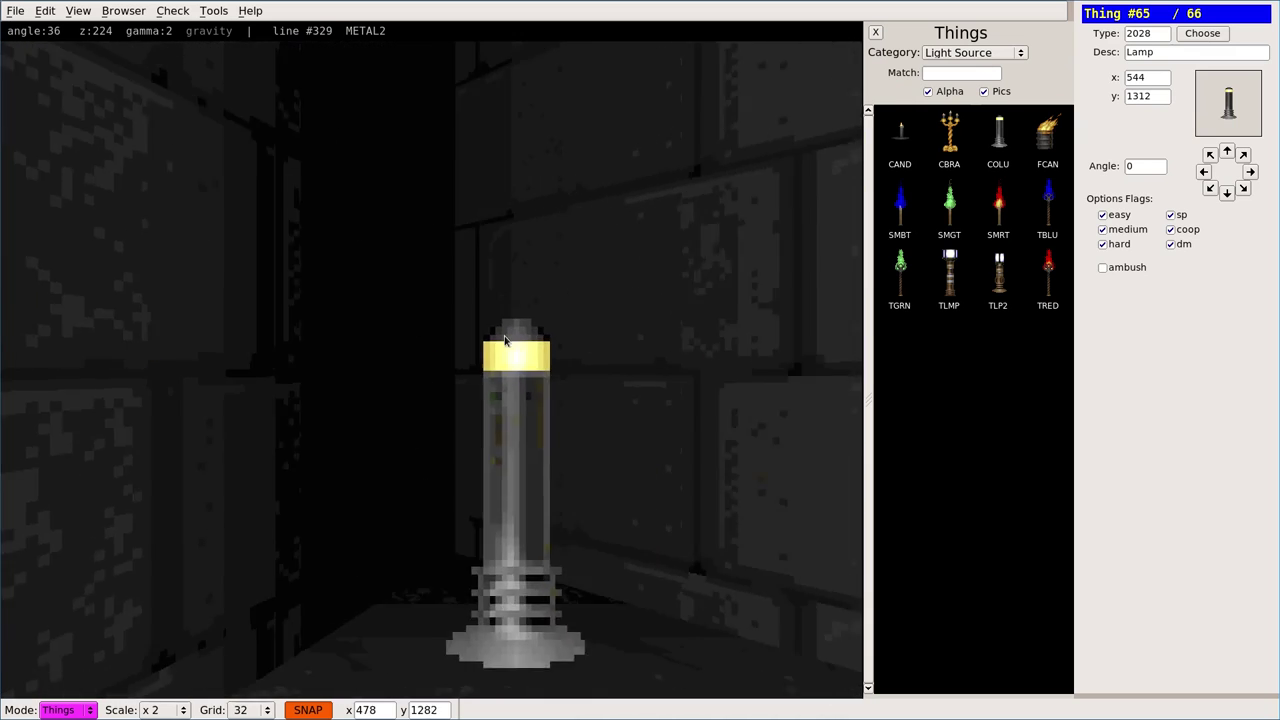
key(Down)
key(Up)
scroll(504, 341, down, 4)
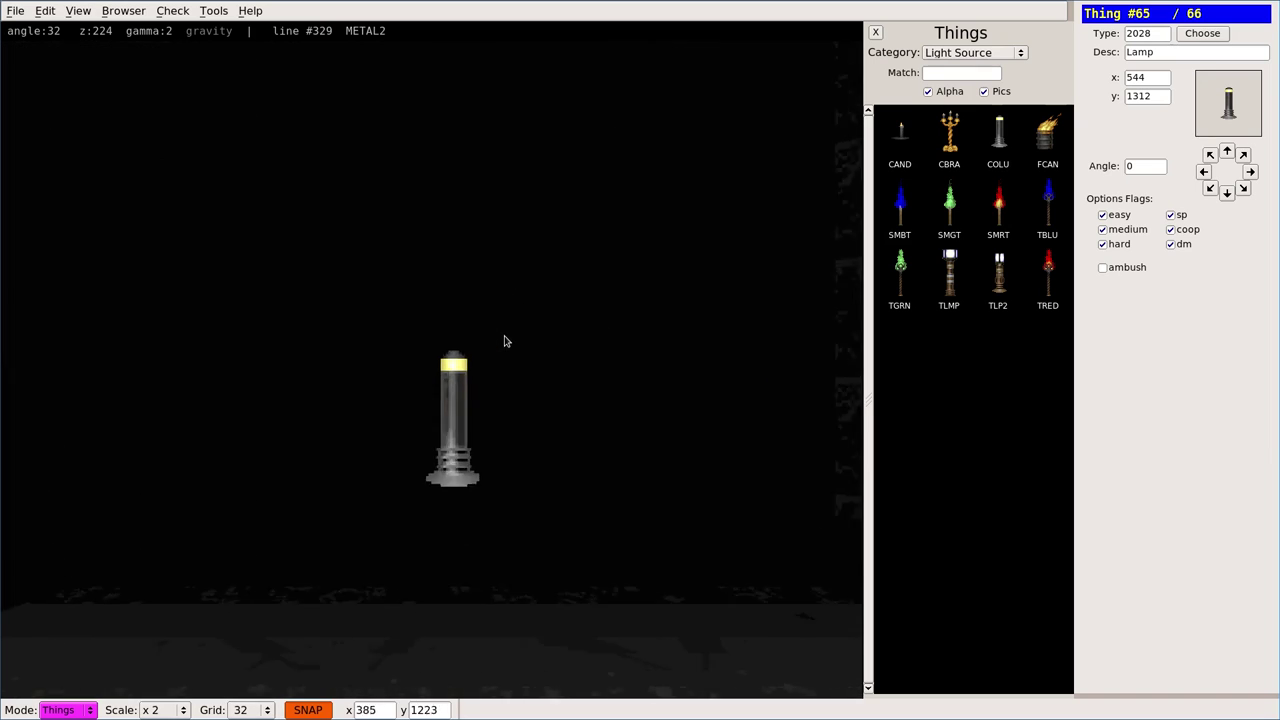
scroll(504, 341, up, 1)
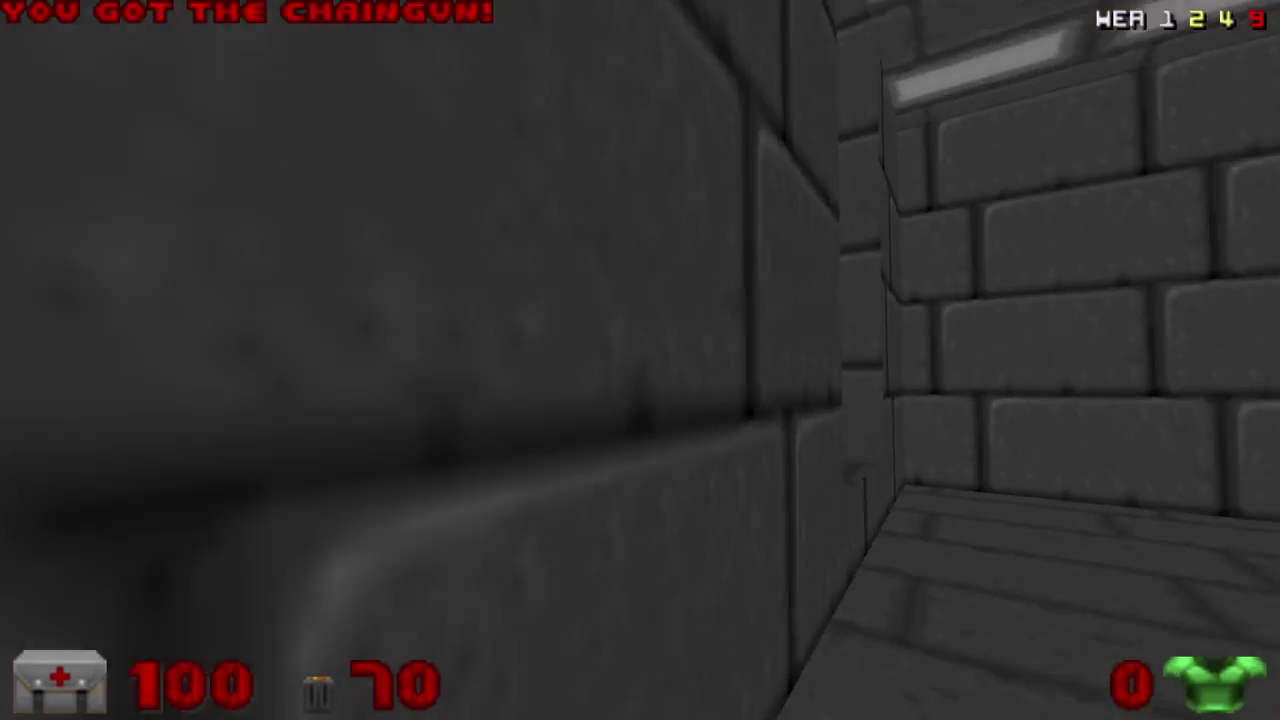
Play-test the map, walking through the dark staircase room up to the corner lamp to examine how it looks.
key(Up)
key(w)
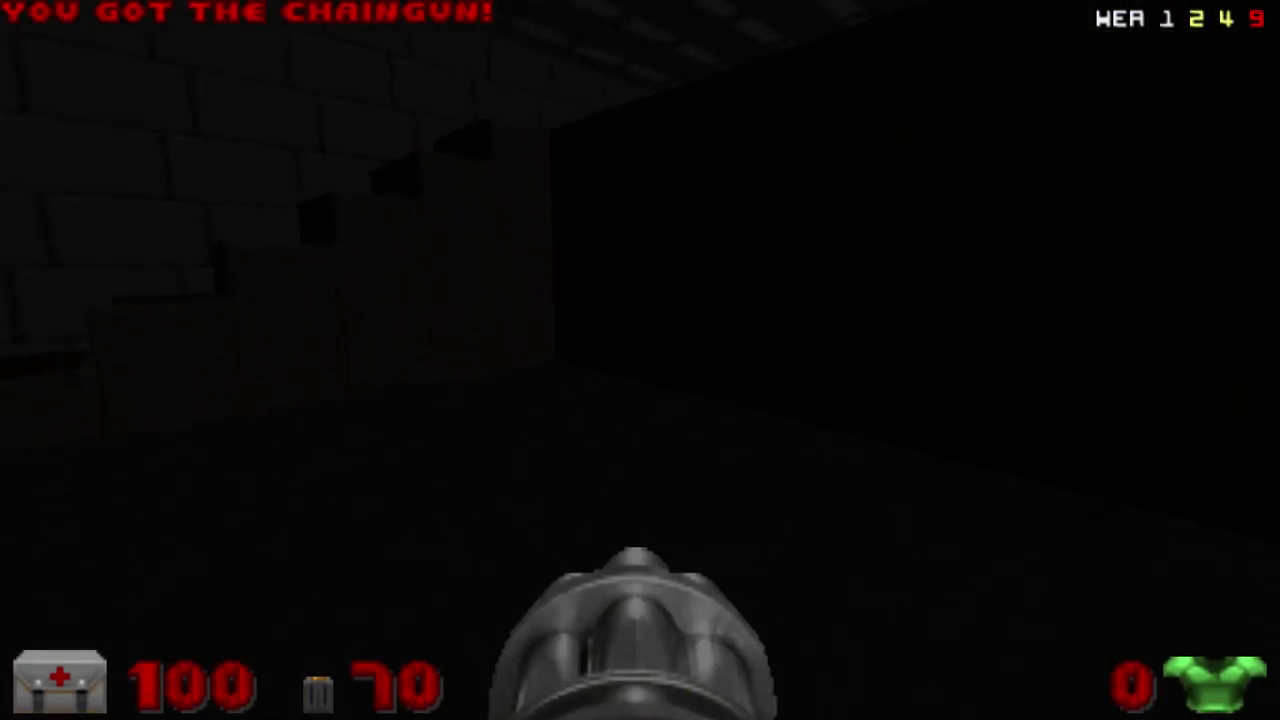
click(640, 360)
click(640, 360)
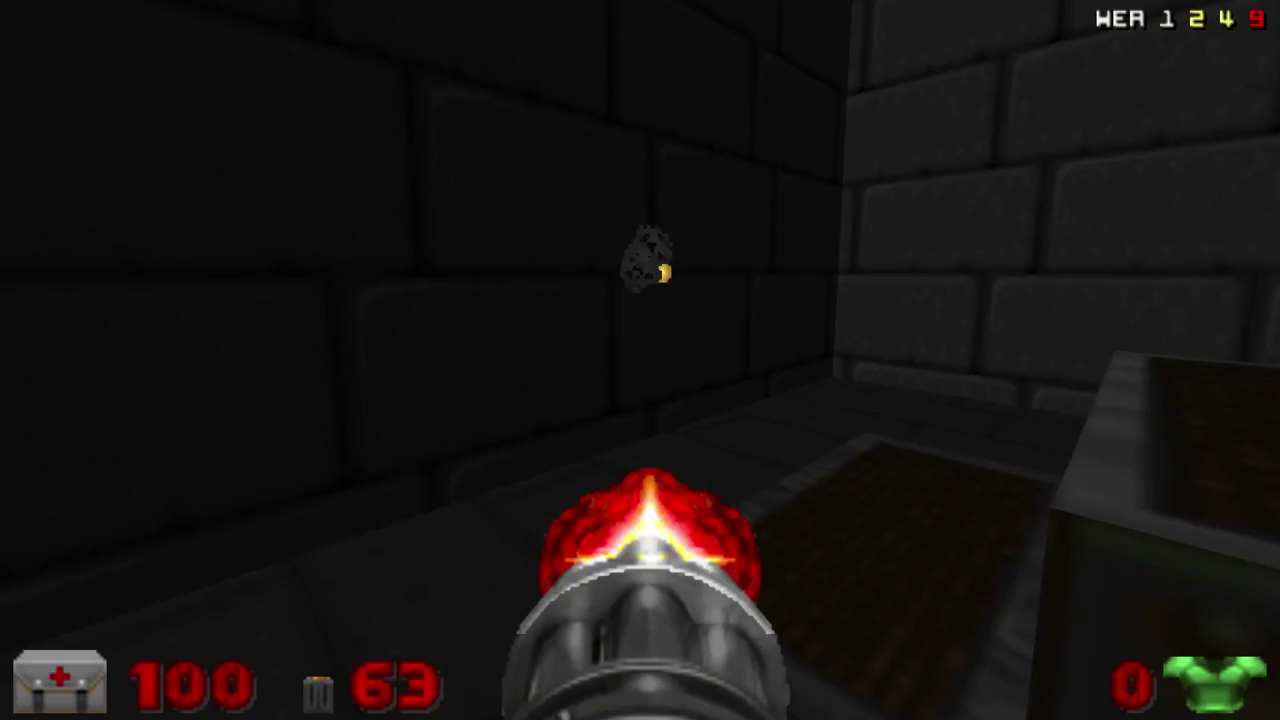
key(w)
click(640, 360)
key(Left)
key(Up)
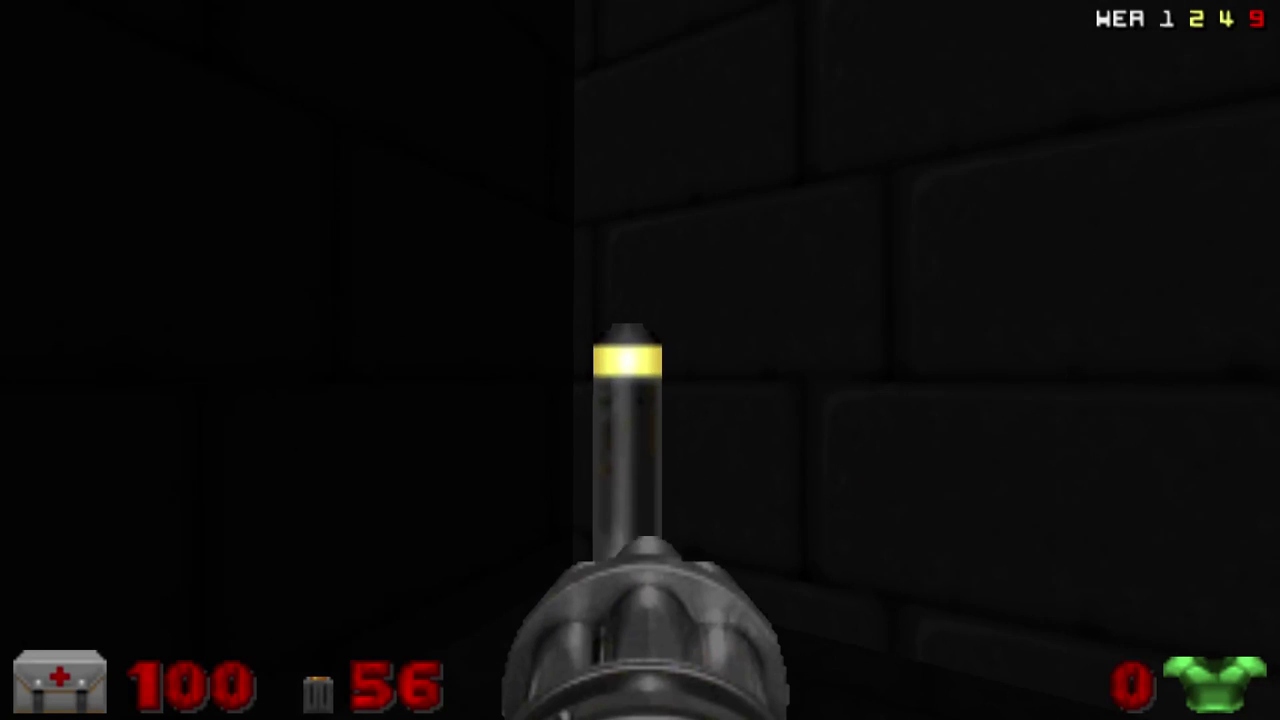
key(w)
key(s)
key(Down)
key(Left)
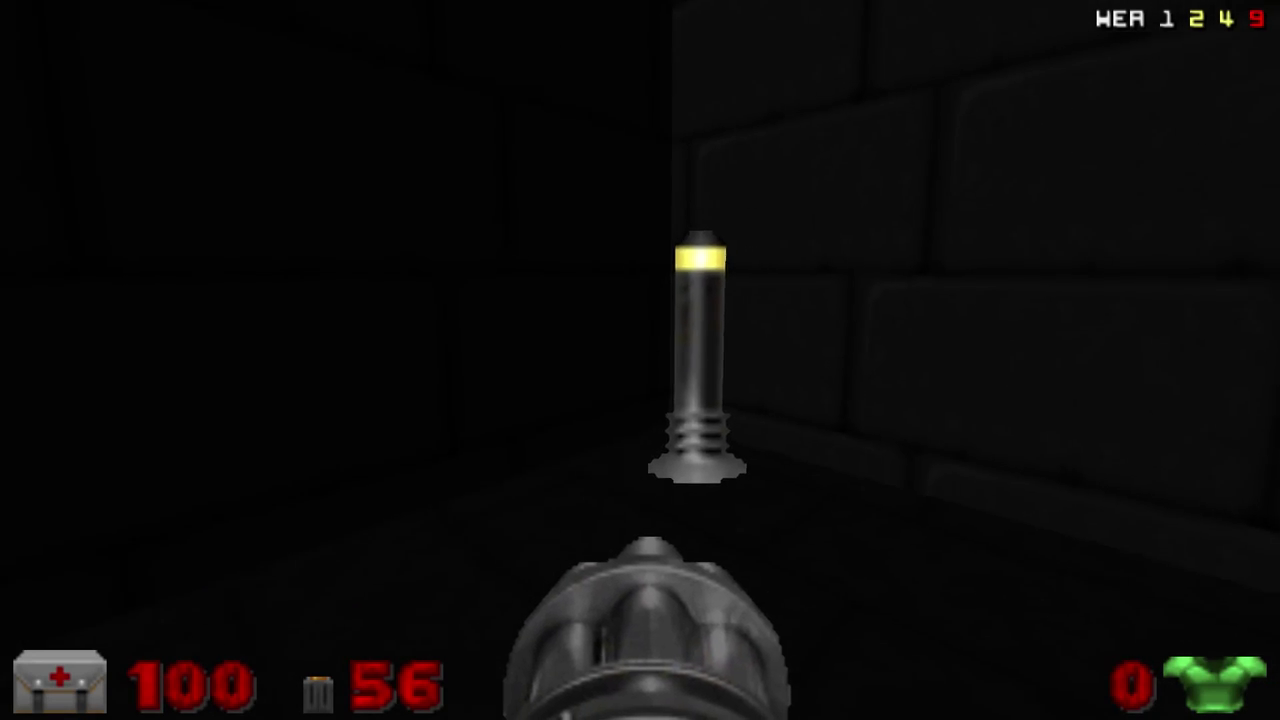
Quit the play-test and return from the 3D view to the 2D map.
key(Escape)
key(Up)
key(Return)
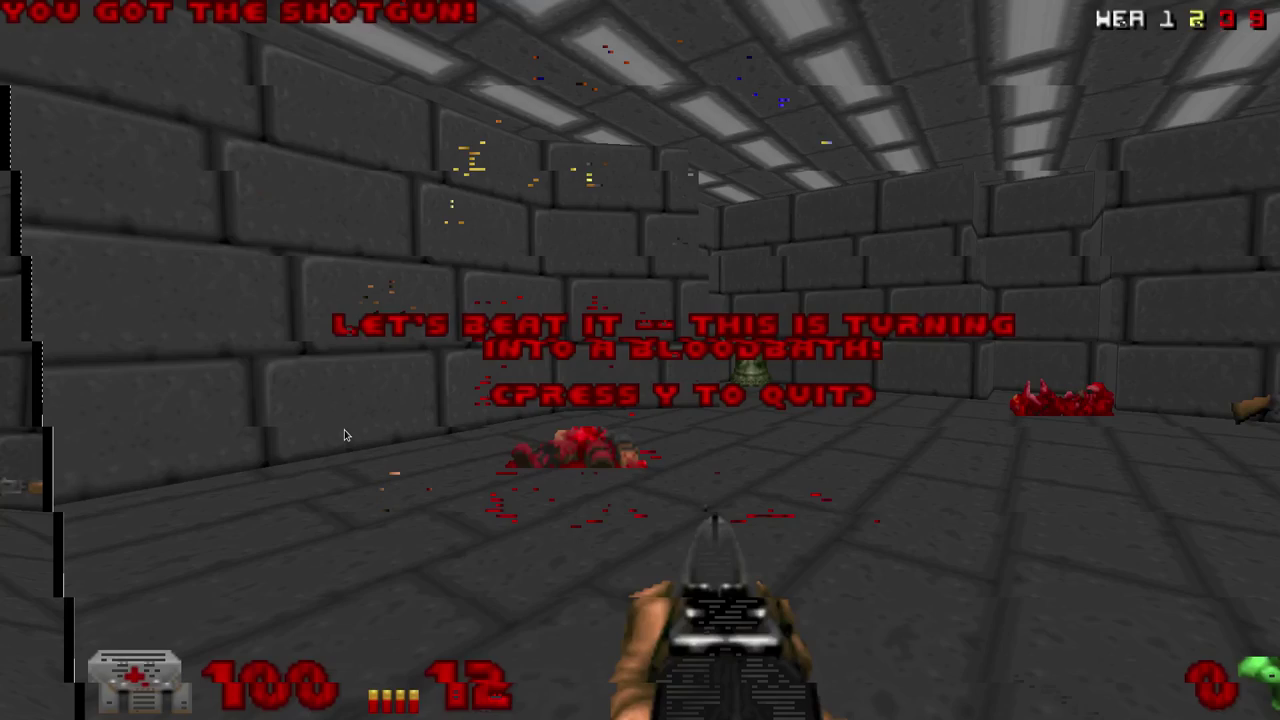
key(y)
key(Tab)
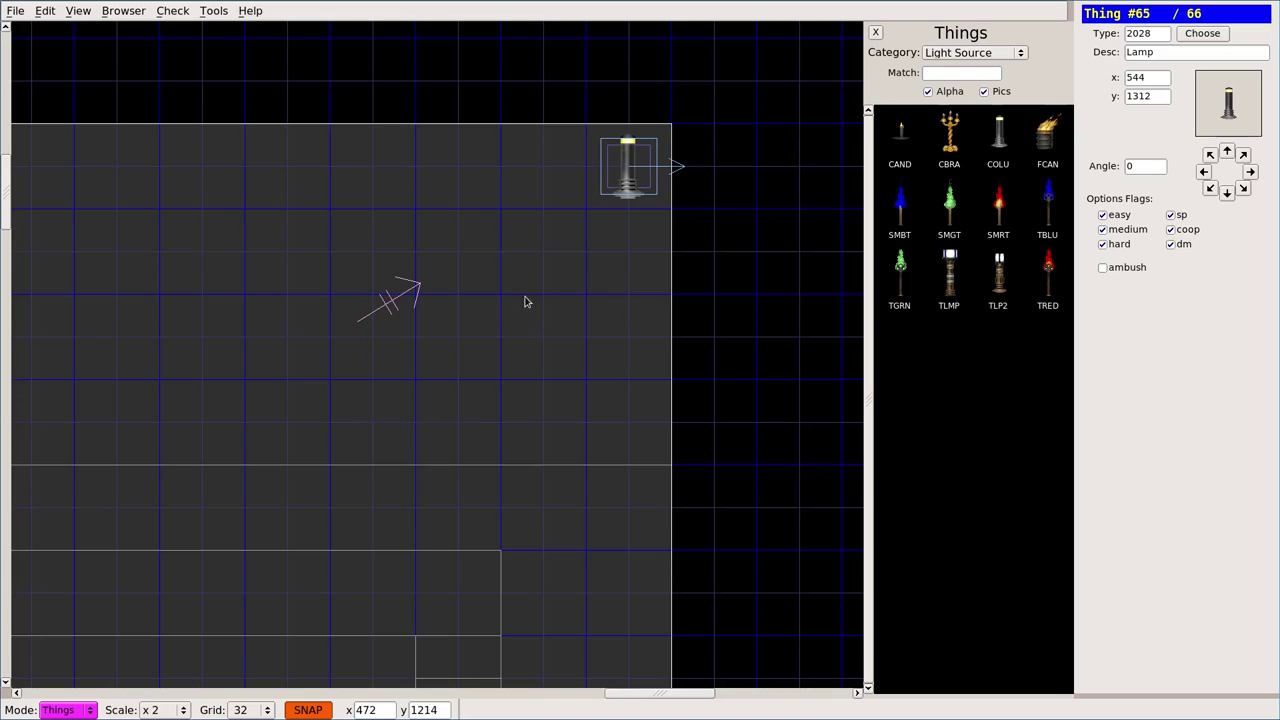
Place a second Lamp in the new area's northwest corner at x -224, y 1312.
middle_drag(243, 298, 804, 338)
key(space)
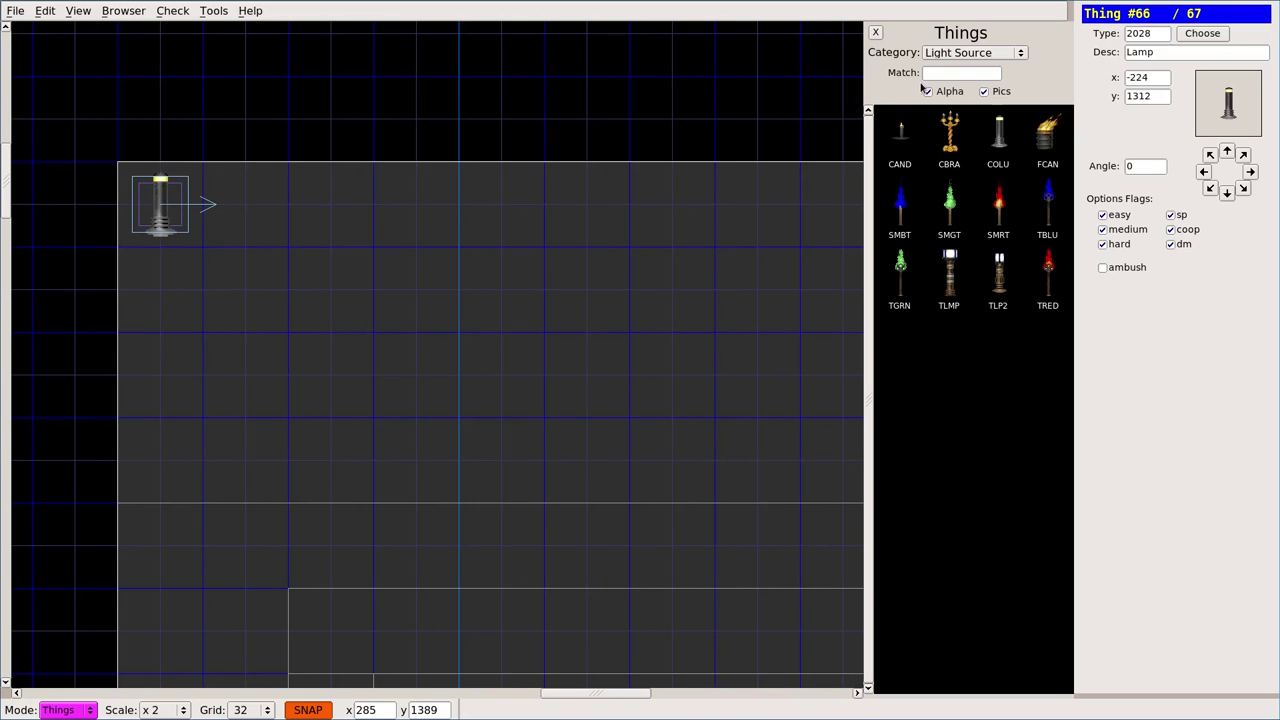
Change the selected lamp in the northwest corner into the Brown stub (SMIT) decoration.
click(992, 60)
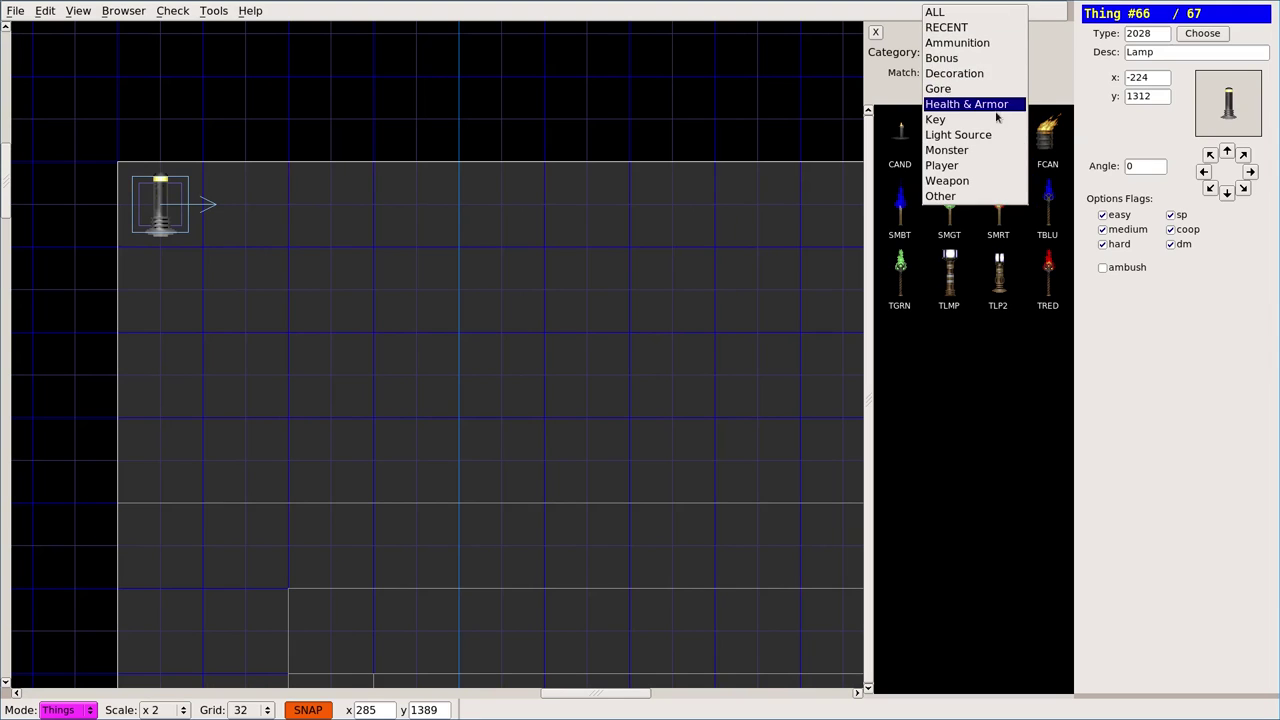
click(978, 74)
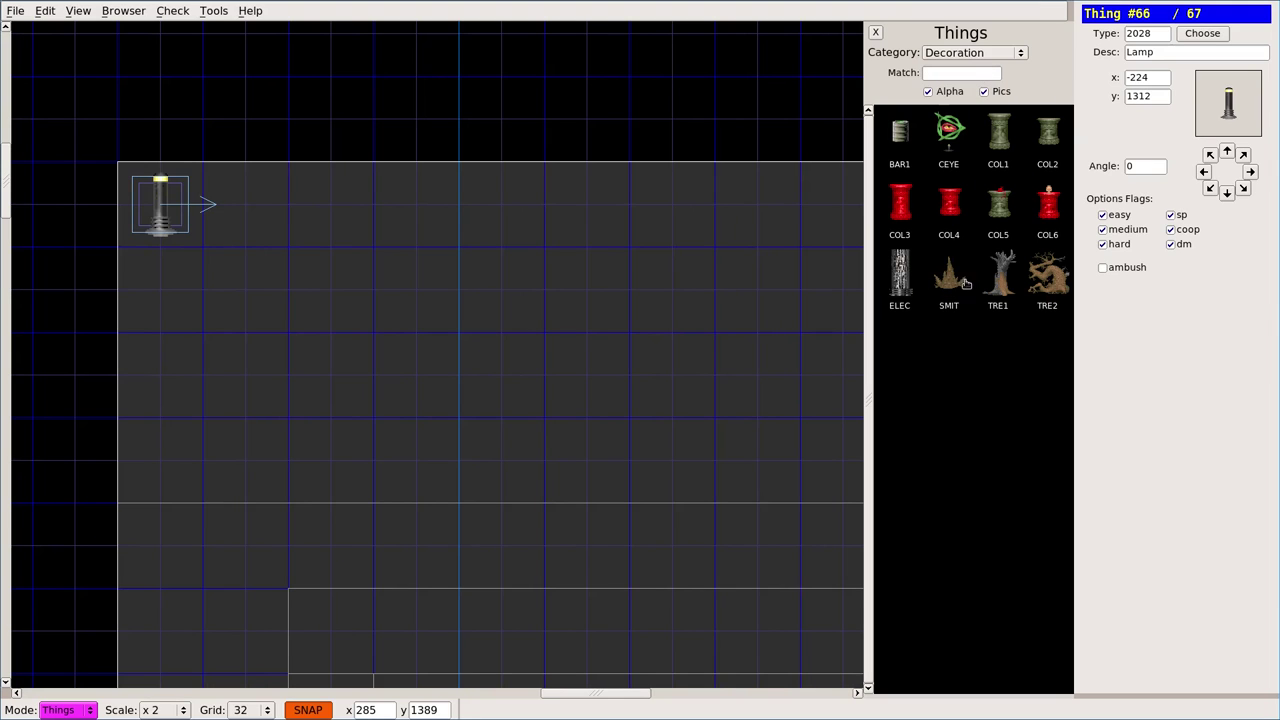
click(951, 280)
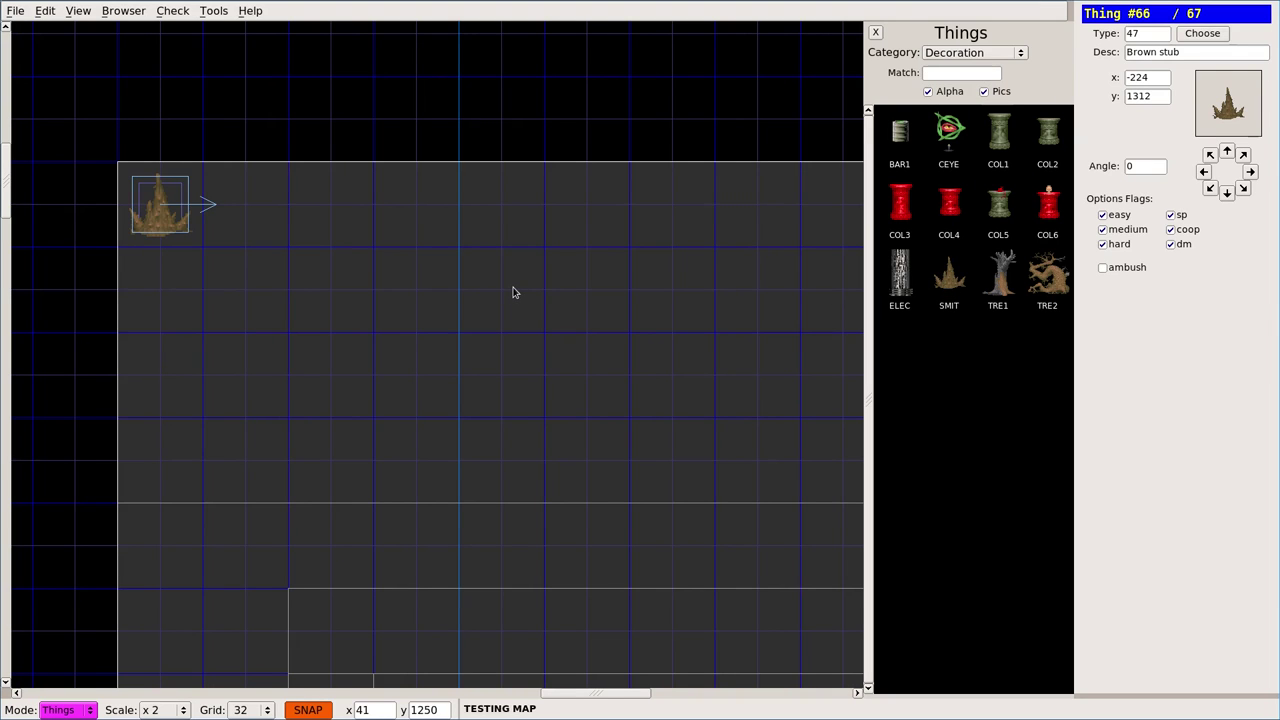
Play-test the map, walking through the dark staircase room to compare the brown stub with the lamp in the opposite corner.
key(w)
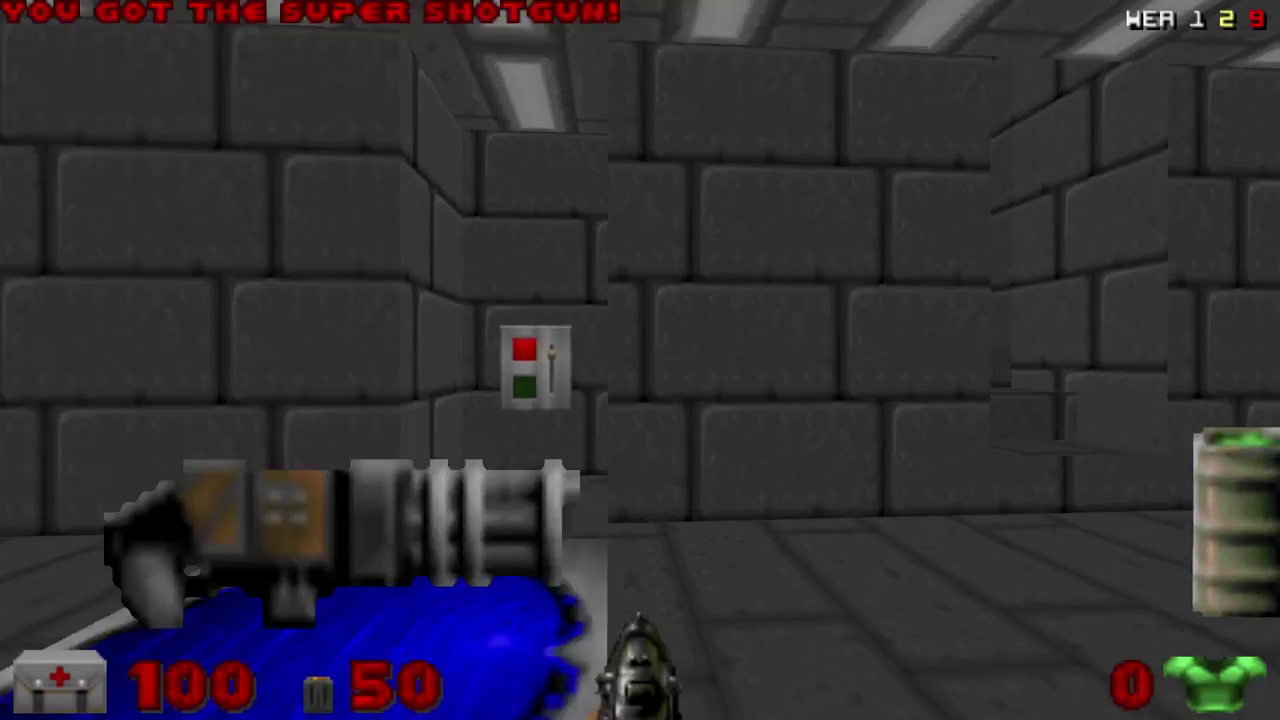
key(w)
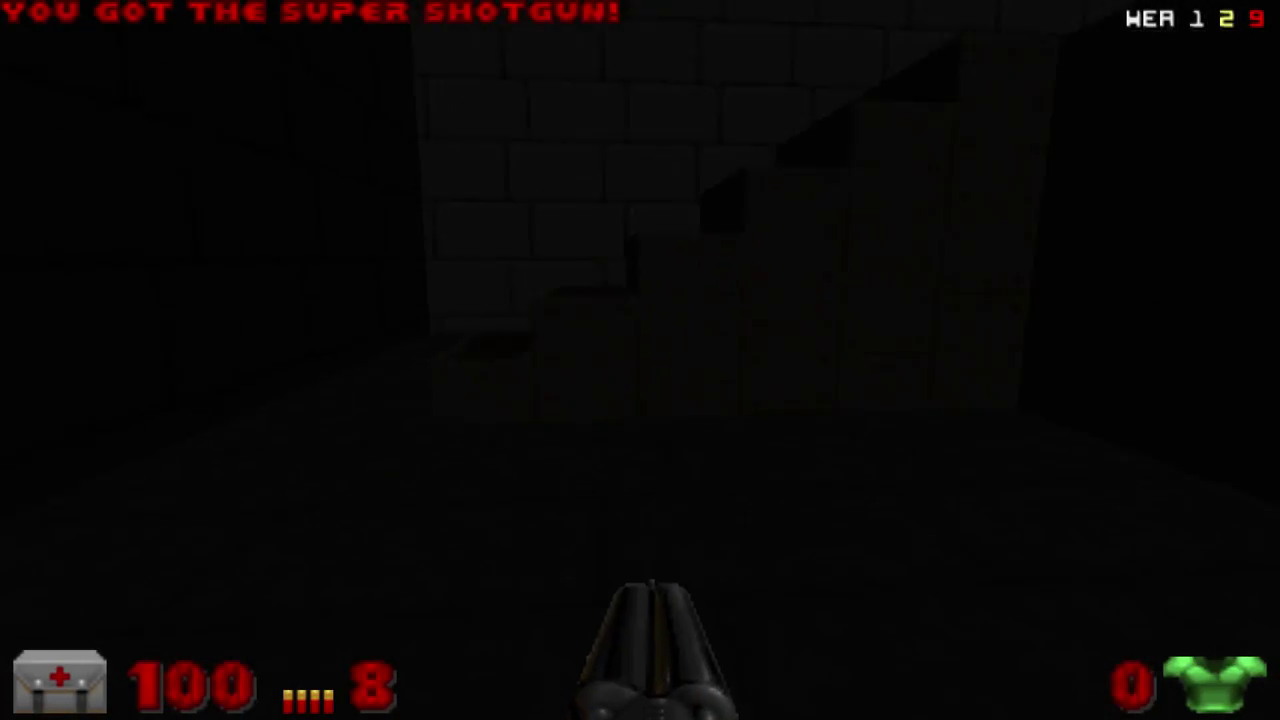
key(w)
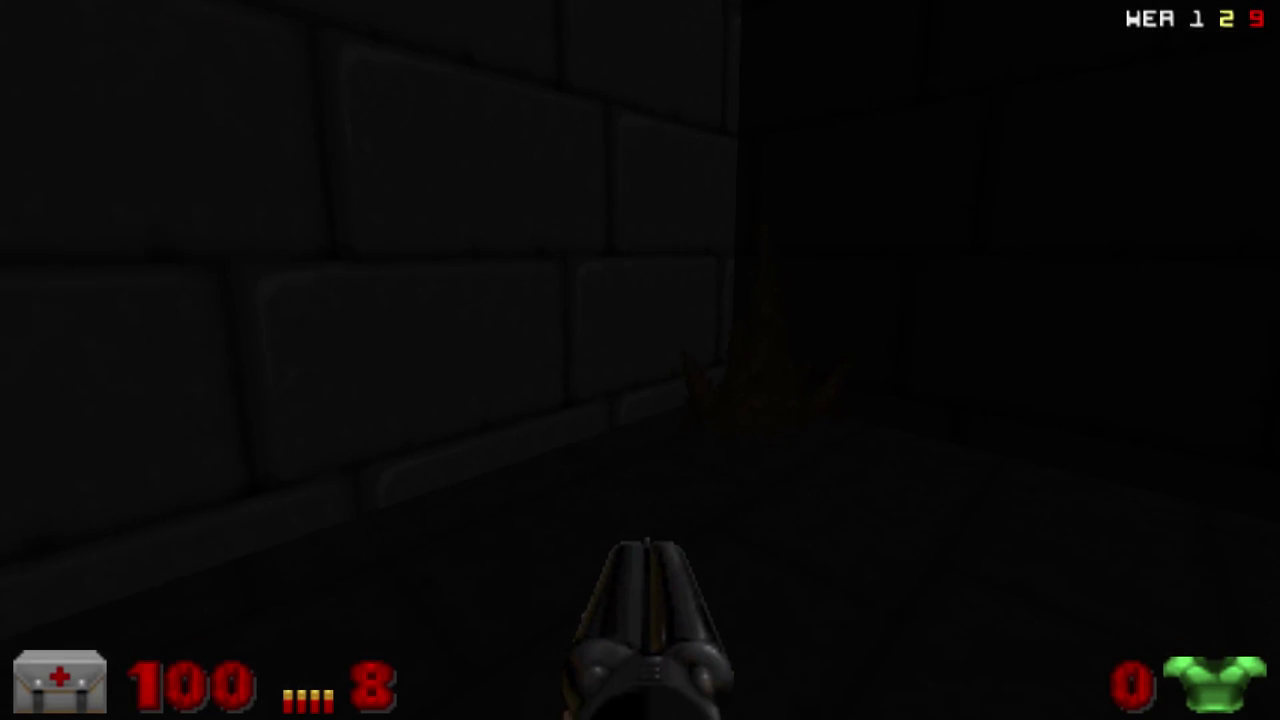
key(Up)
key(Right)
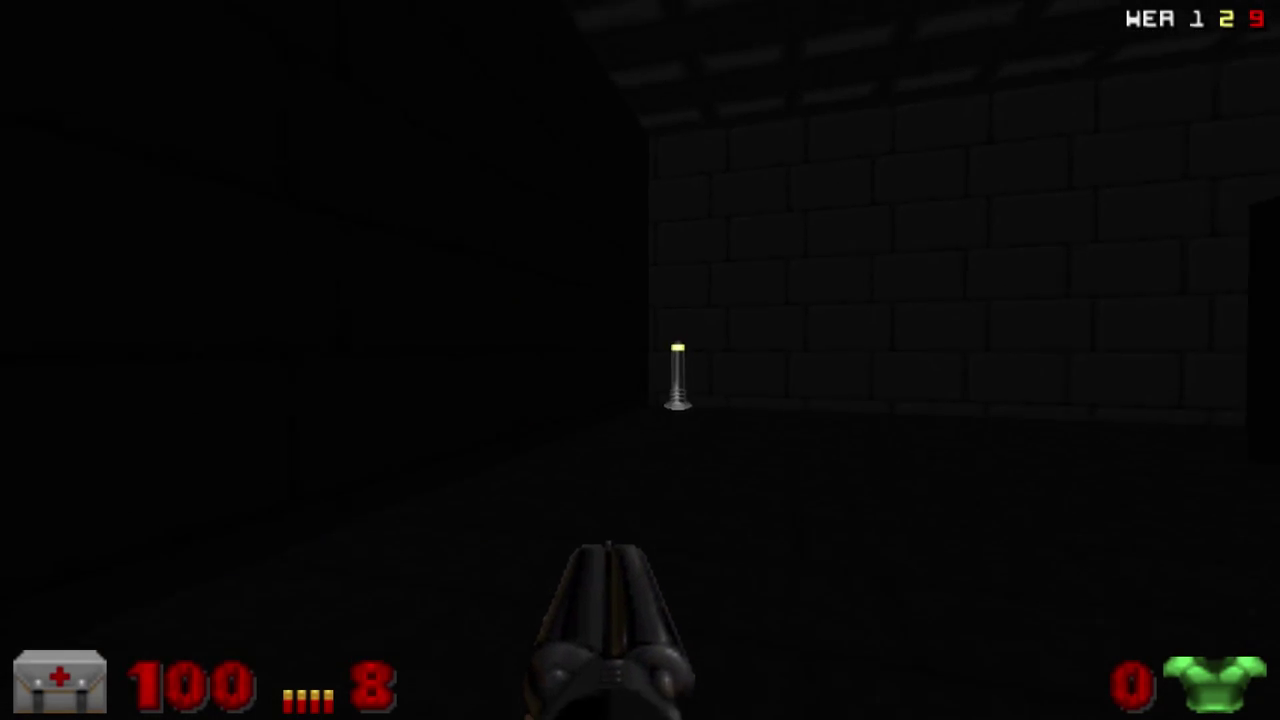
key(Up)
key(Right)
key(Left)
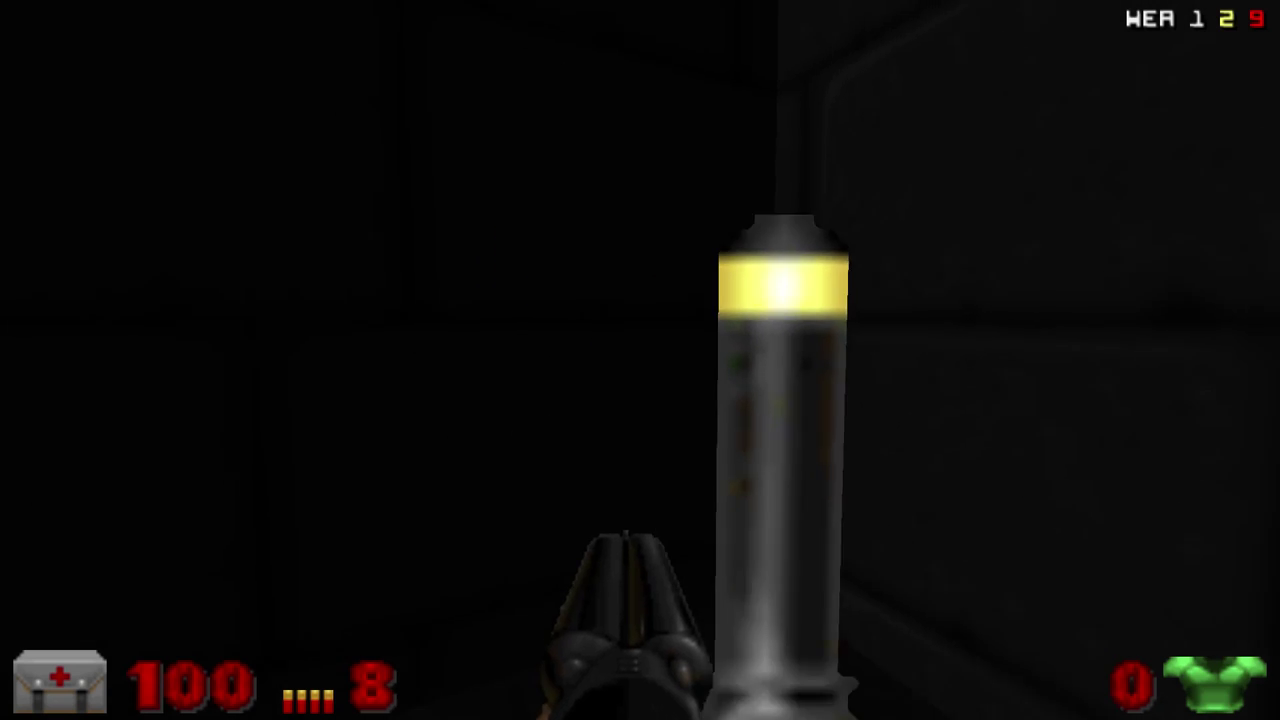
key(Down)
key(Right)
key(Left)
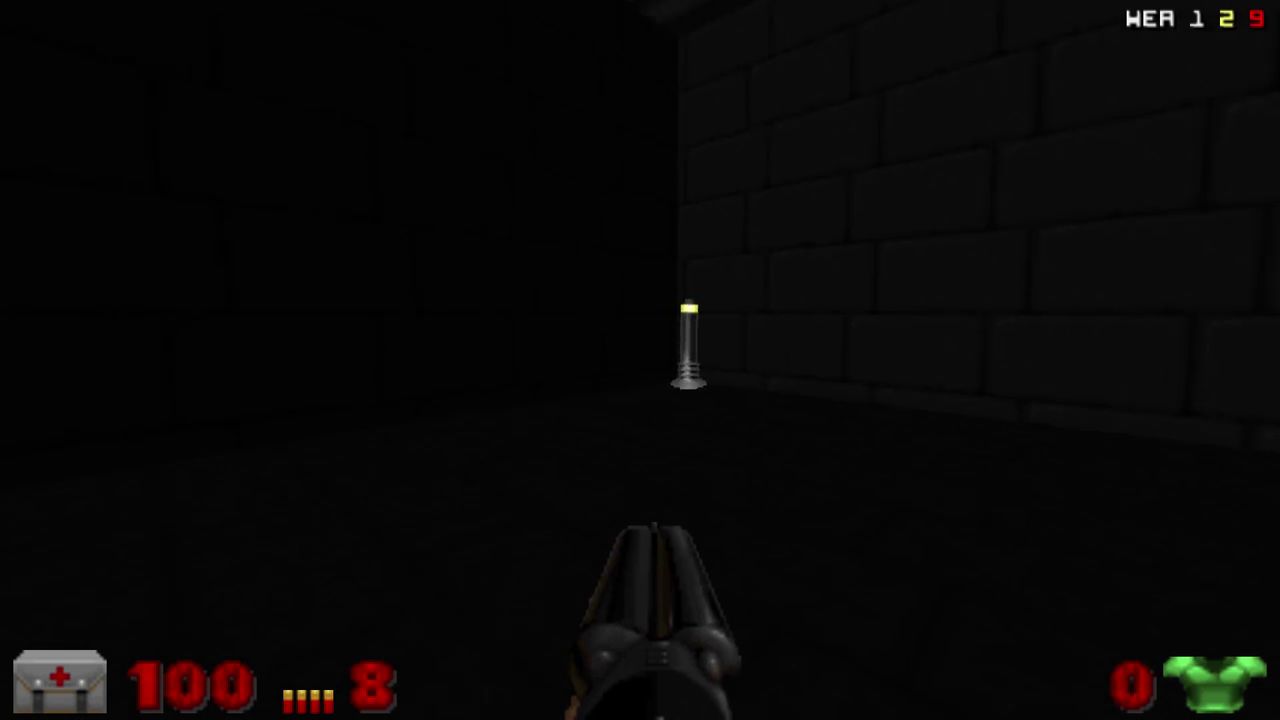
Quit the play-test and return to the 2D map.
key(Escape)
key(Up)
key(Return)
key(y)
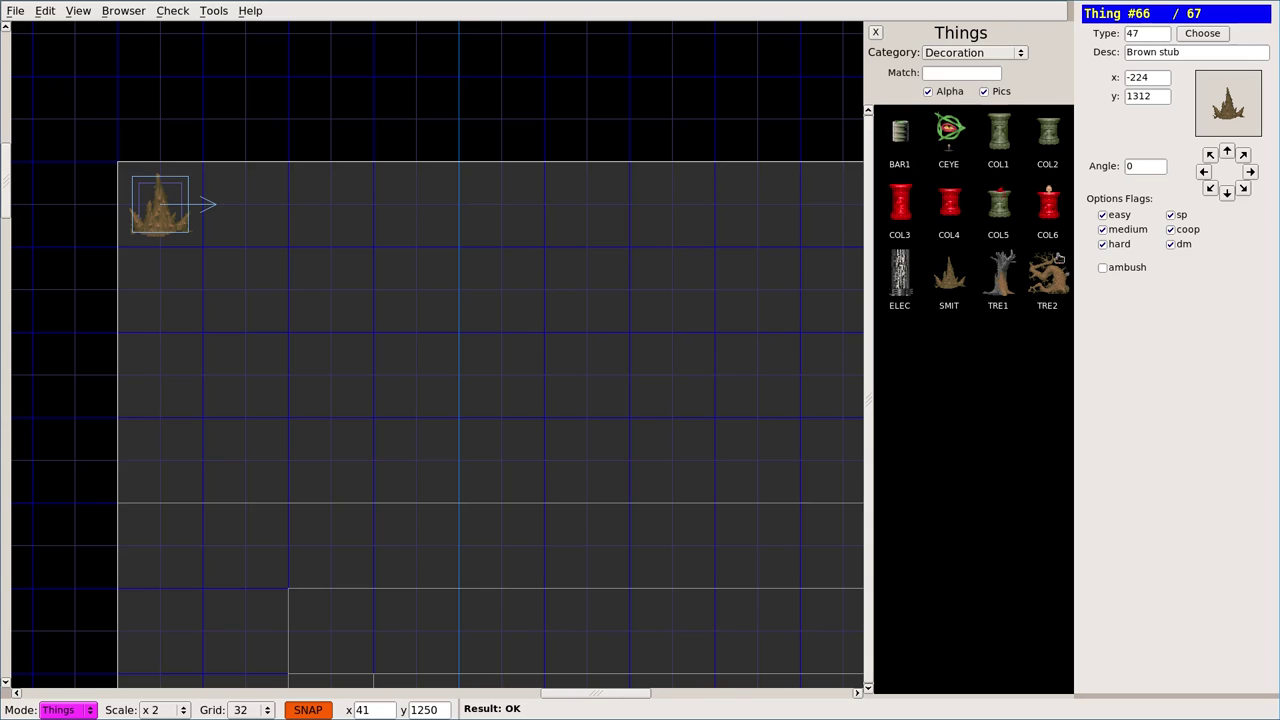
Draw a diagonal line across the northeast corner around the lamp, from x 480, y 1344 to x 576, y 1248.
middle_drag(743, 190, 266, 193)
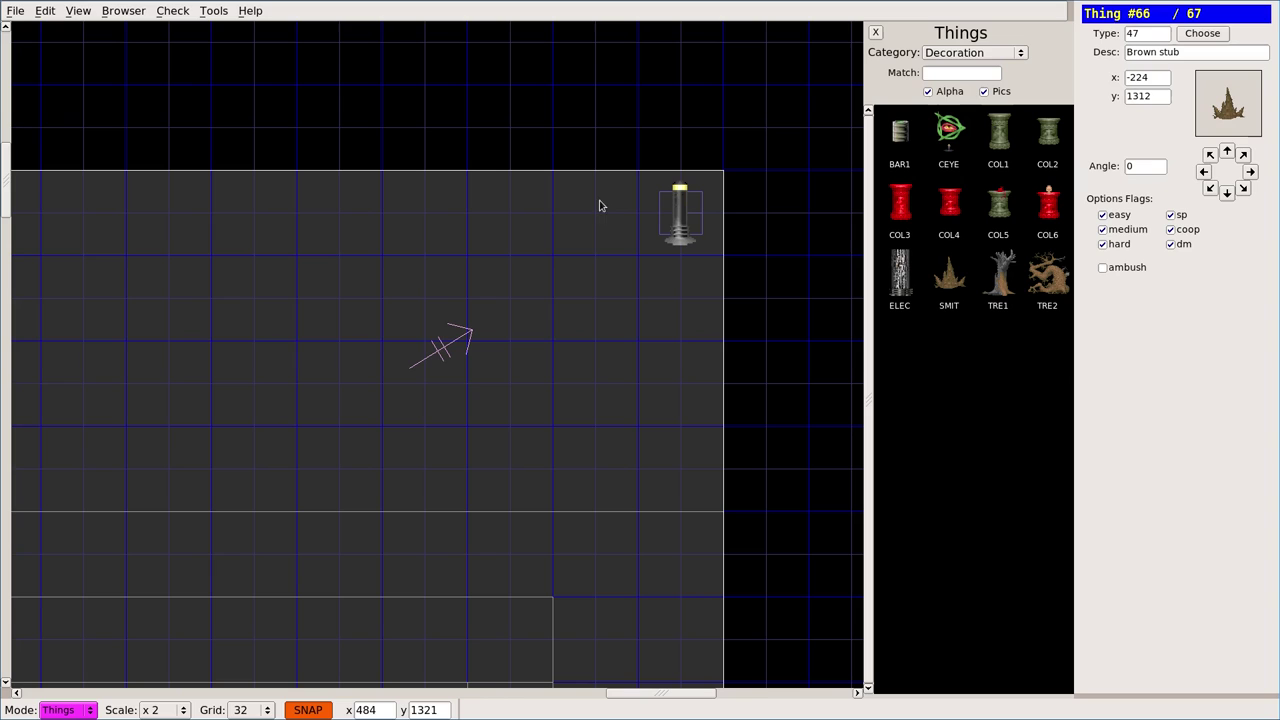
key(s)
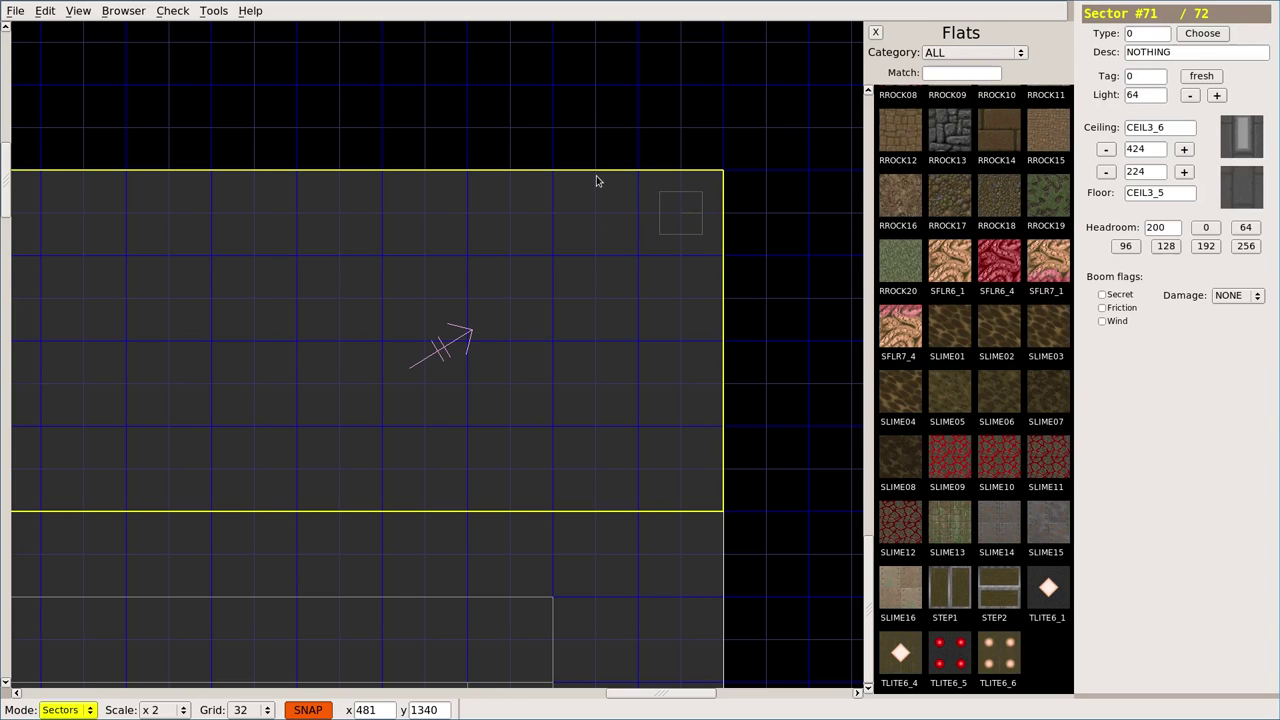
key(v)
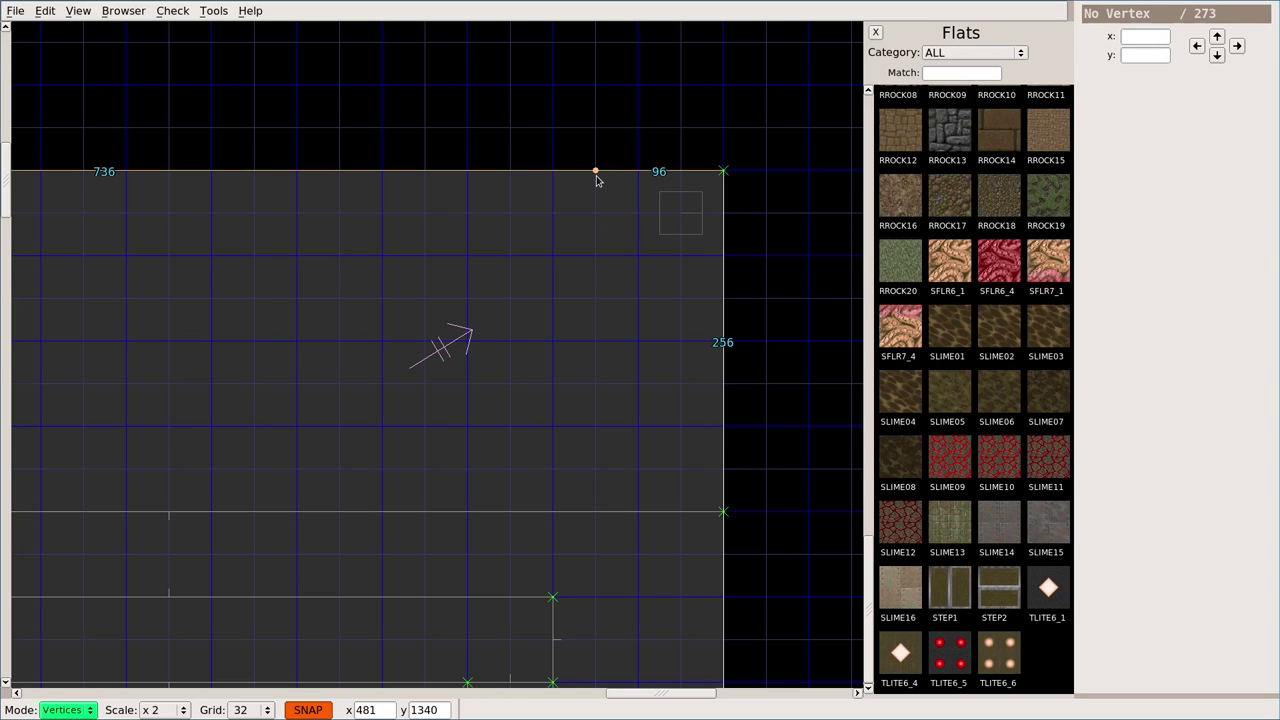
click(596, 172)
click(723, 298)
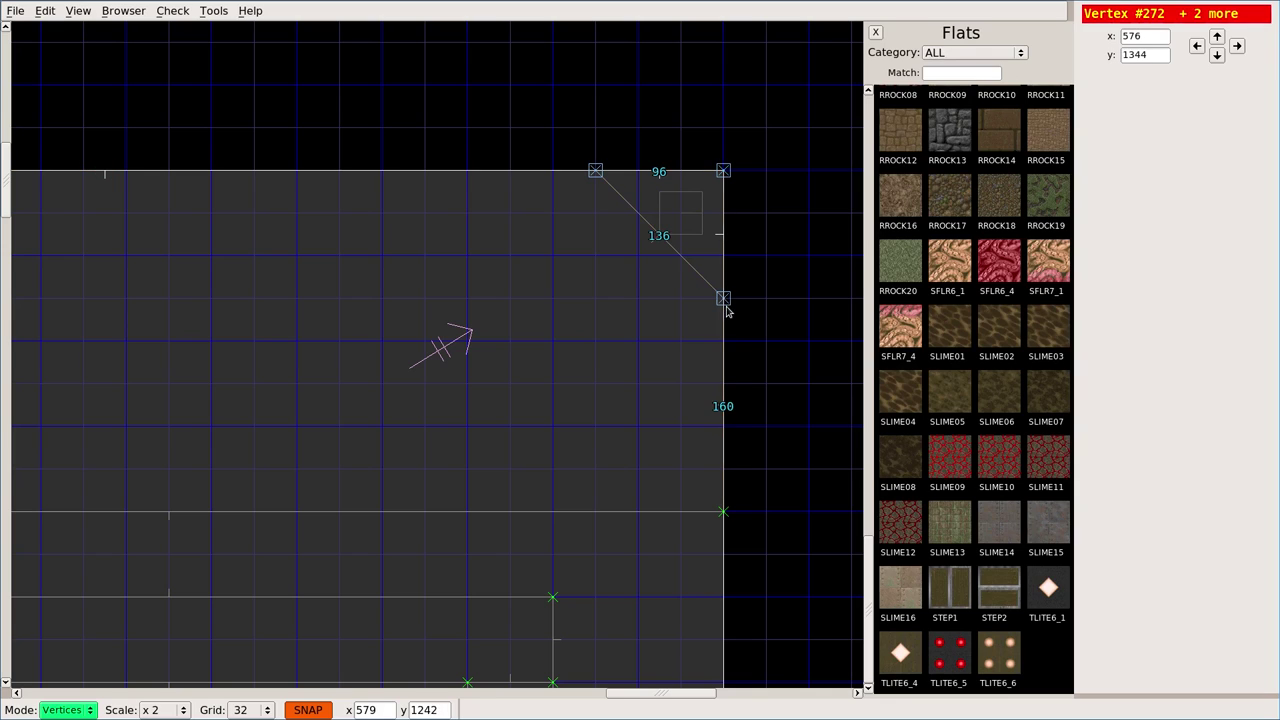
Draw four more diagonals parallel to the first, meeting both walls 128, 160, 192 and 224 units from the northeast corner.
click(723, 383)
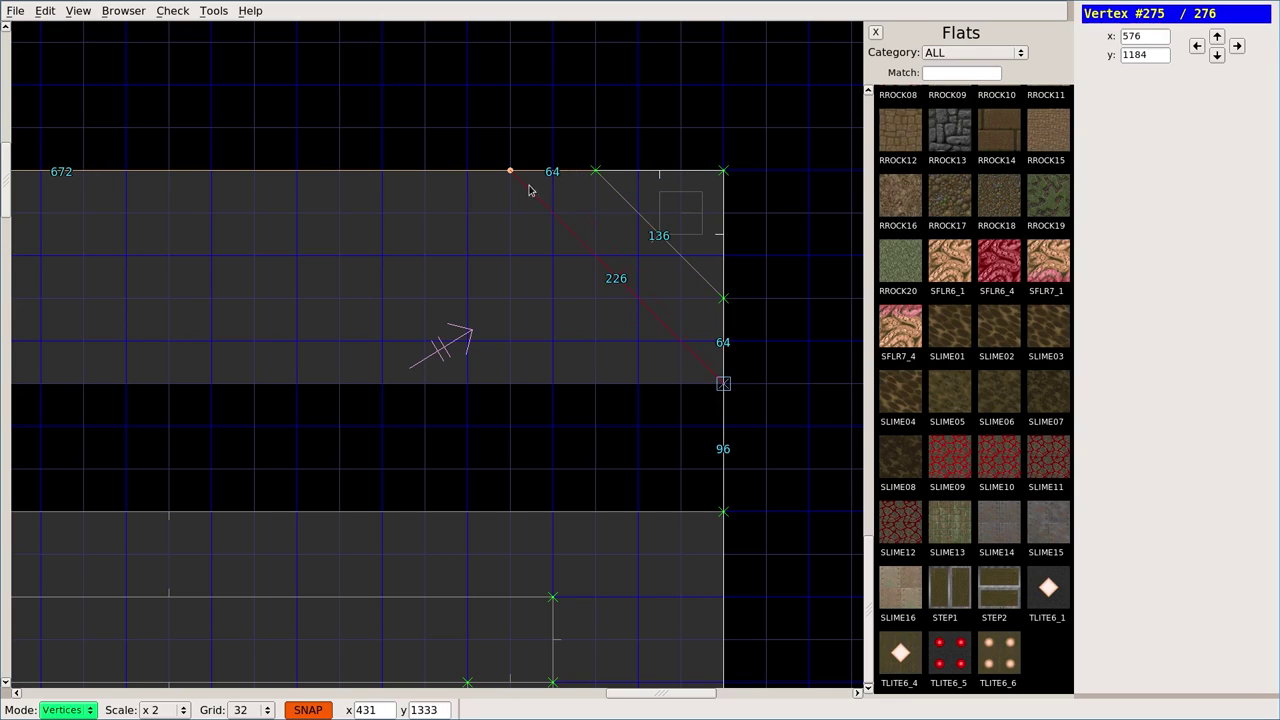
click(498, 190)
click(718, 428)
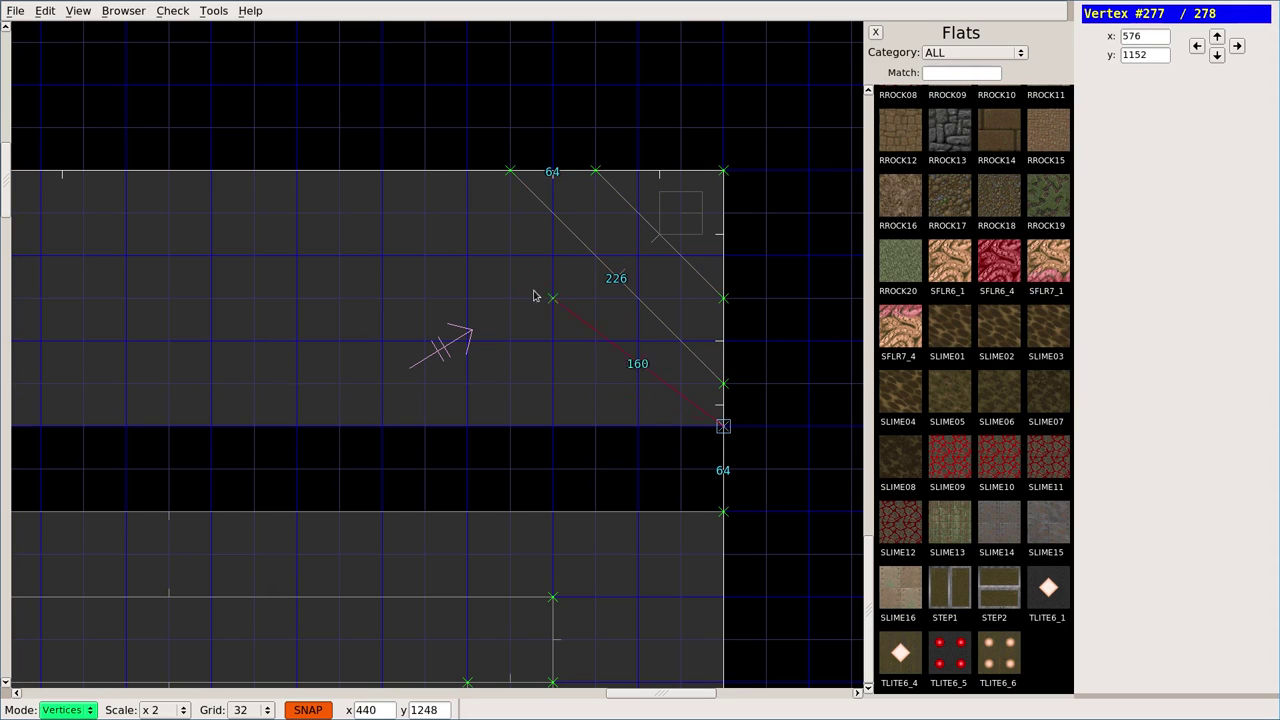
click(456, 186)
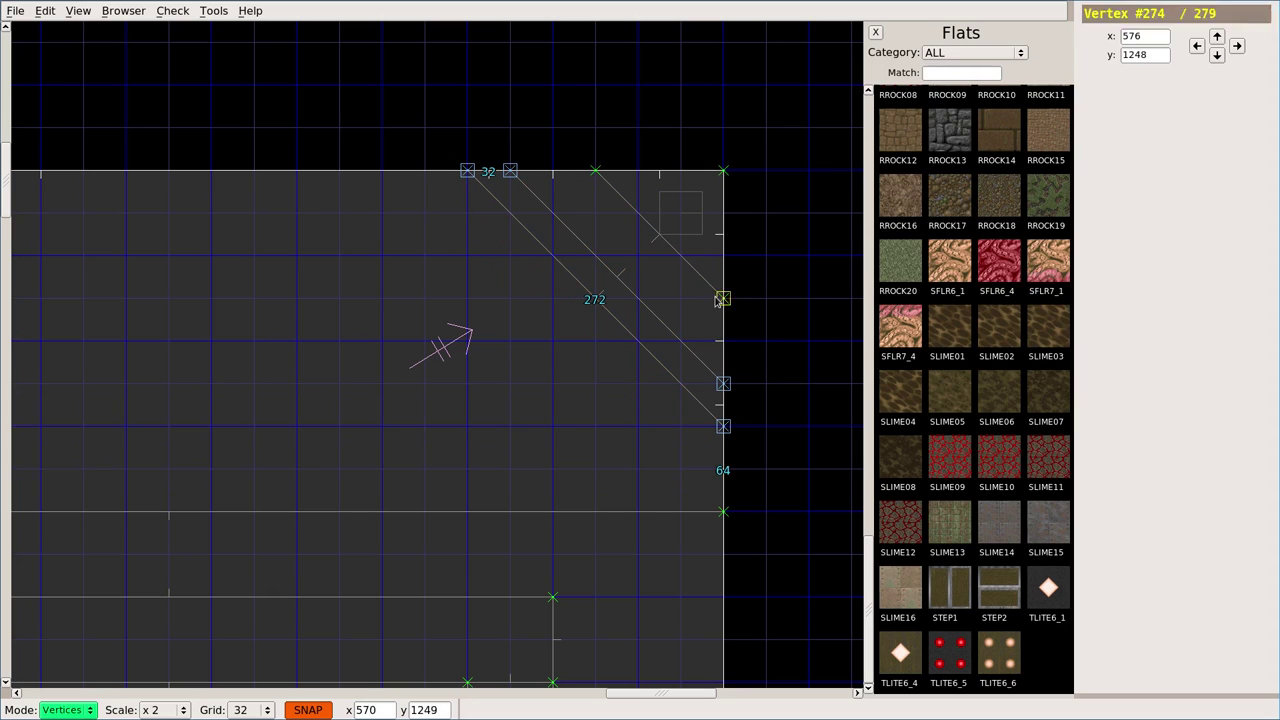
click(720, 341)
click(549, 180)
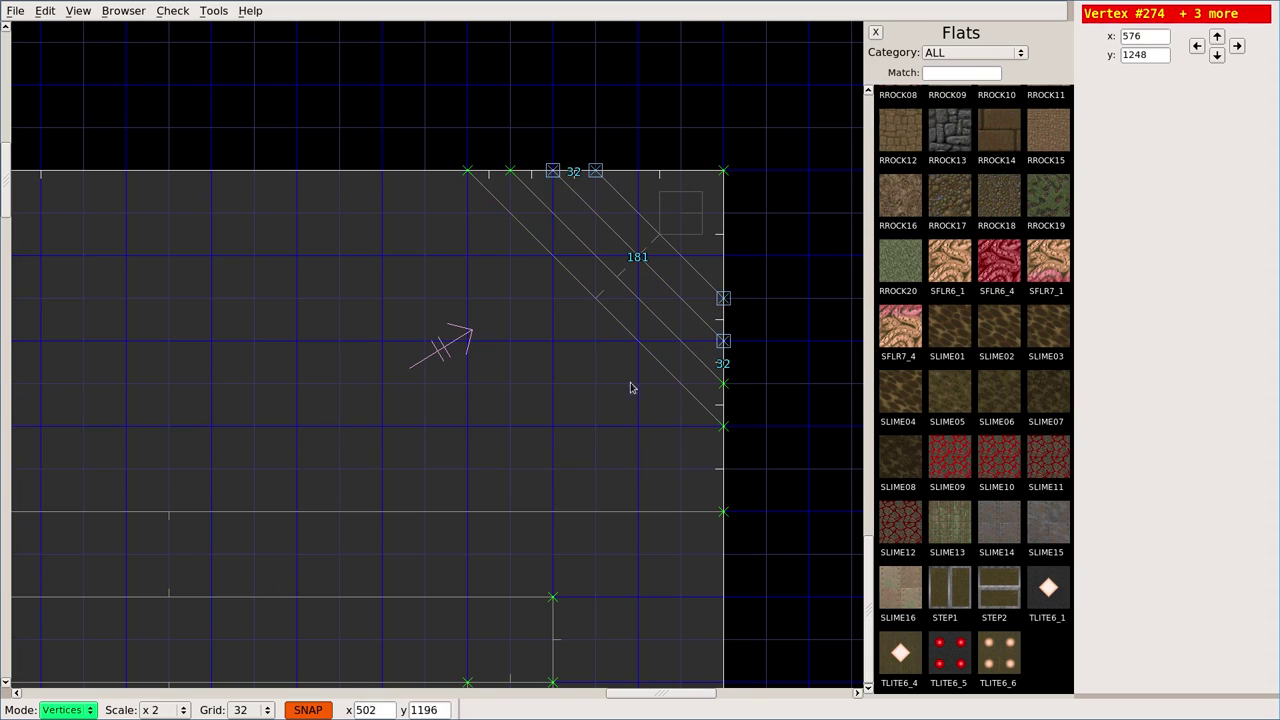
click(718, 469)
click(426, 175)
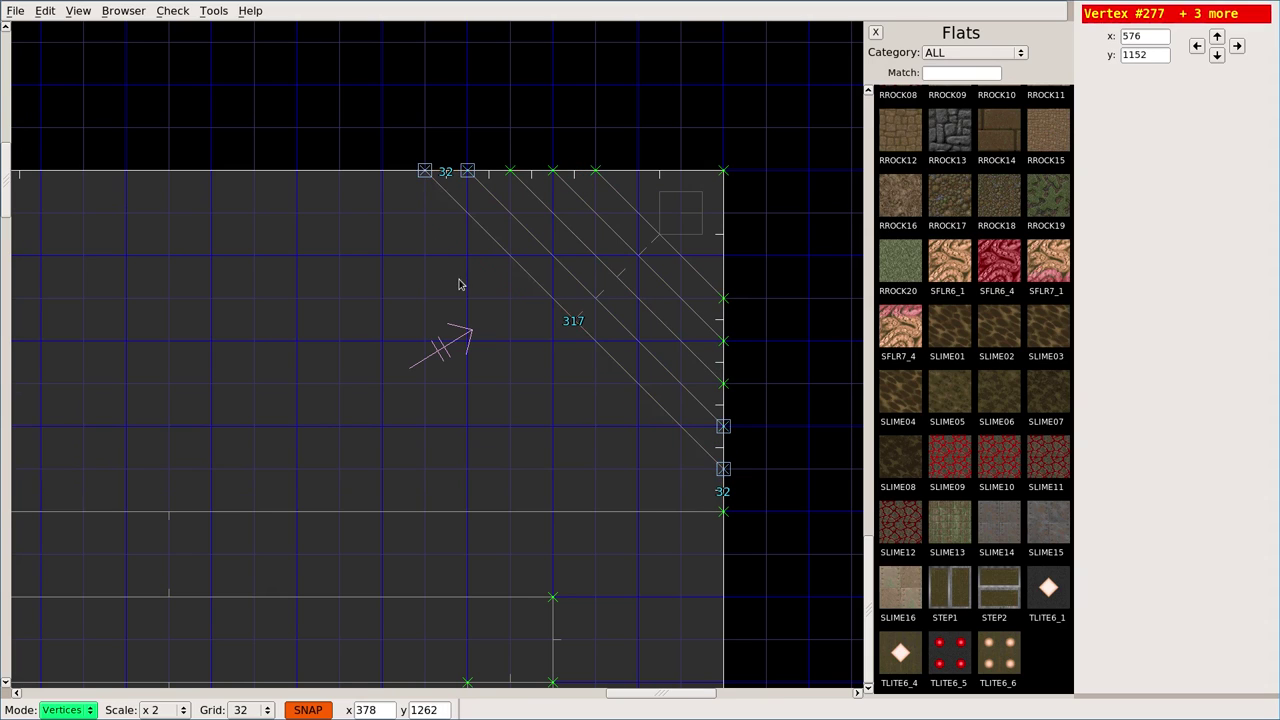
Set the light of all five diagonal sectors around the northeast lamp to 80.
key(s)
click(591, 278)
click(632, 258)
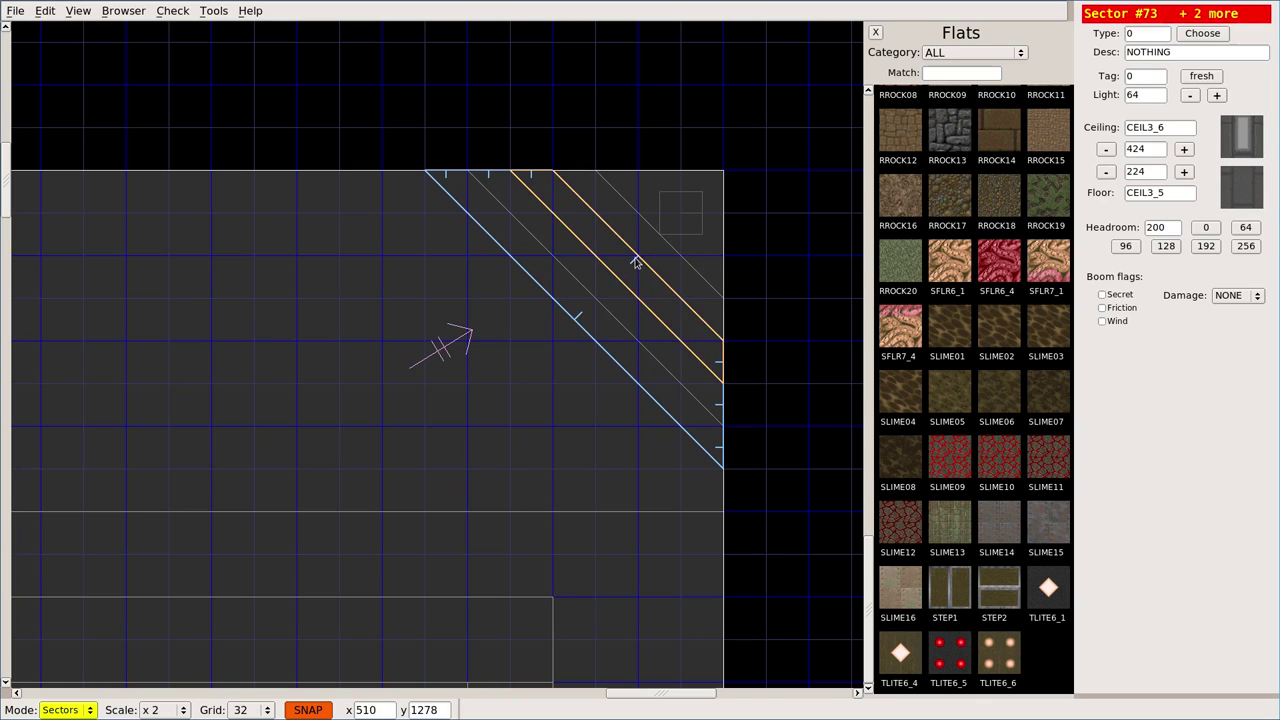
click(640, 251)
click(690, 245)
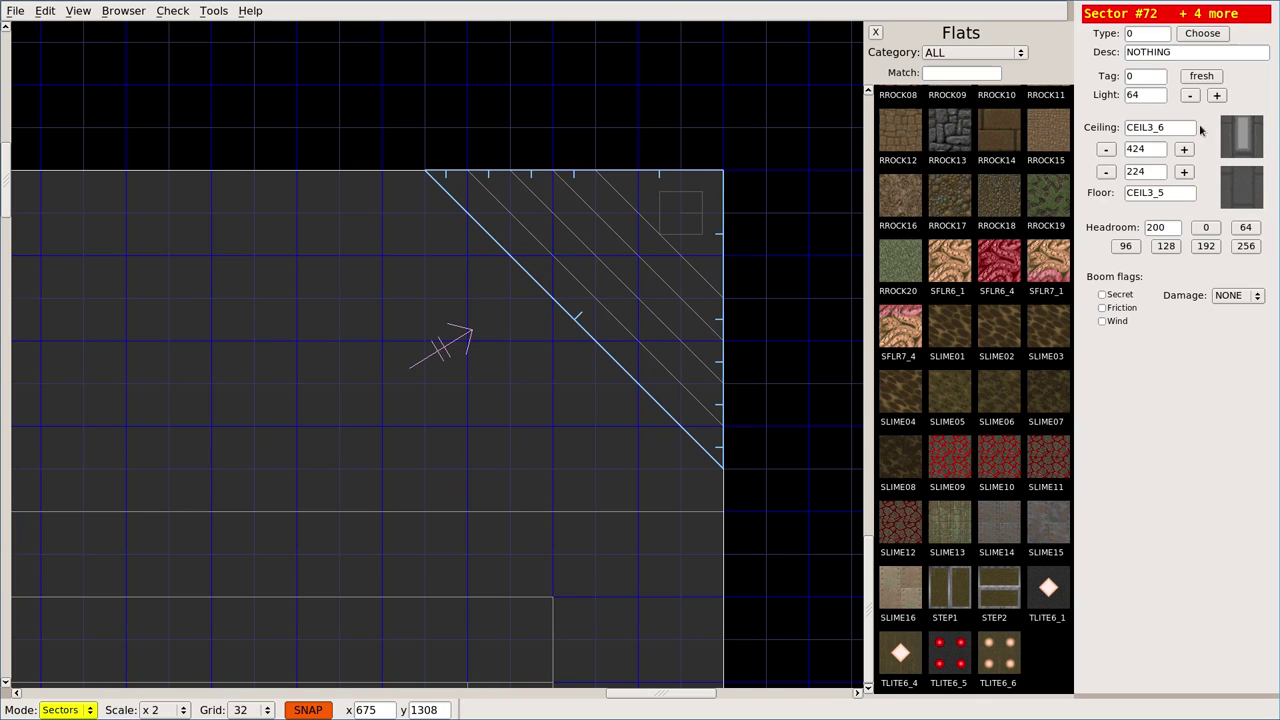
click(1217, 96)
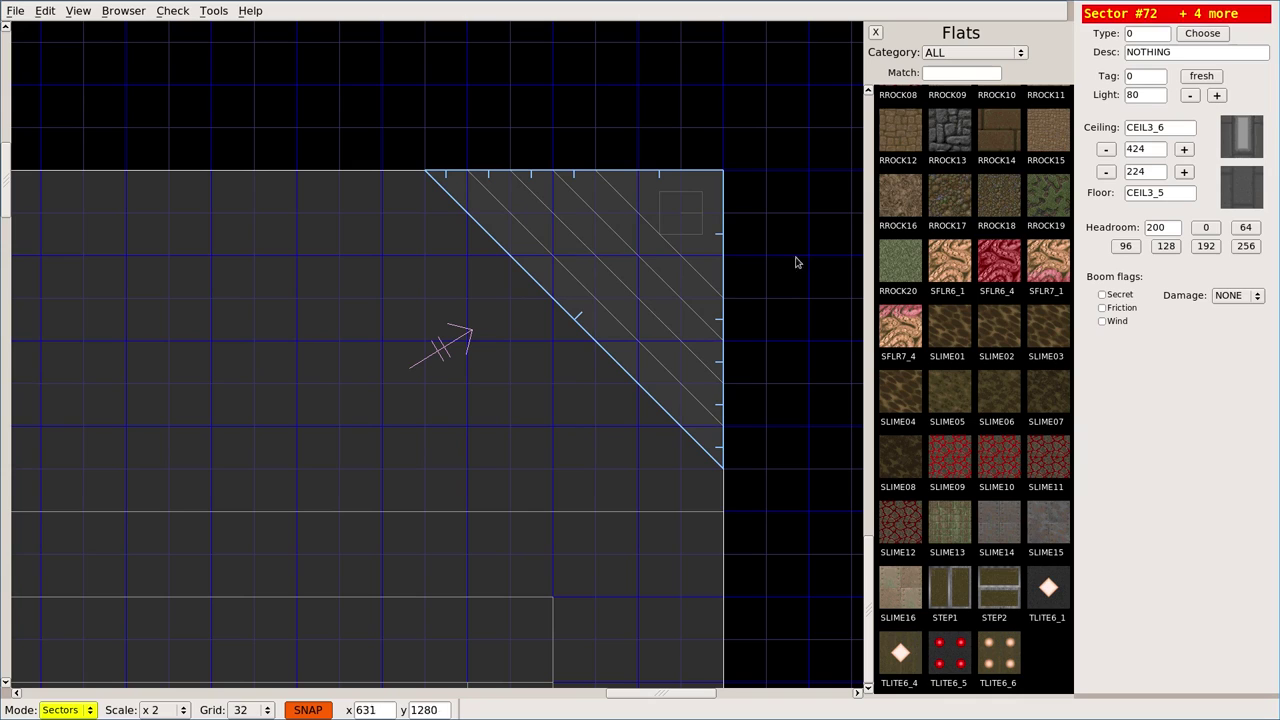
Grade the four inner diagonal sectors toward the lamp corner, setting their light to 96, 112, 128 and 144.
click(666, 391)
click(1217, 96)
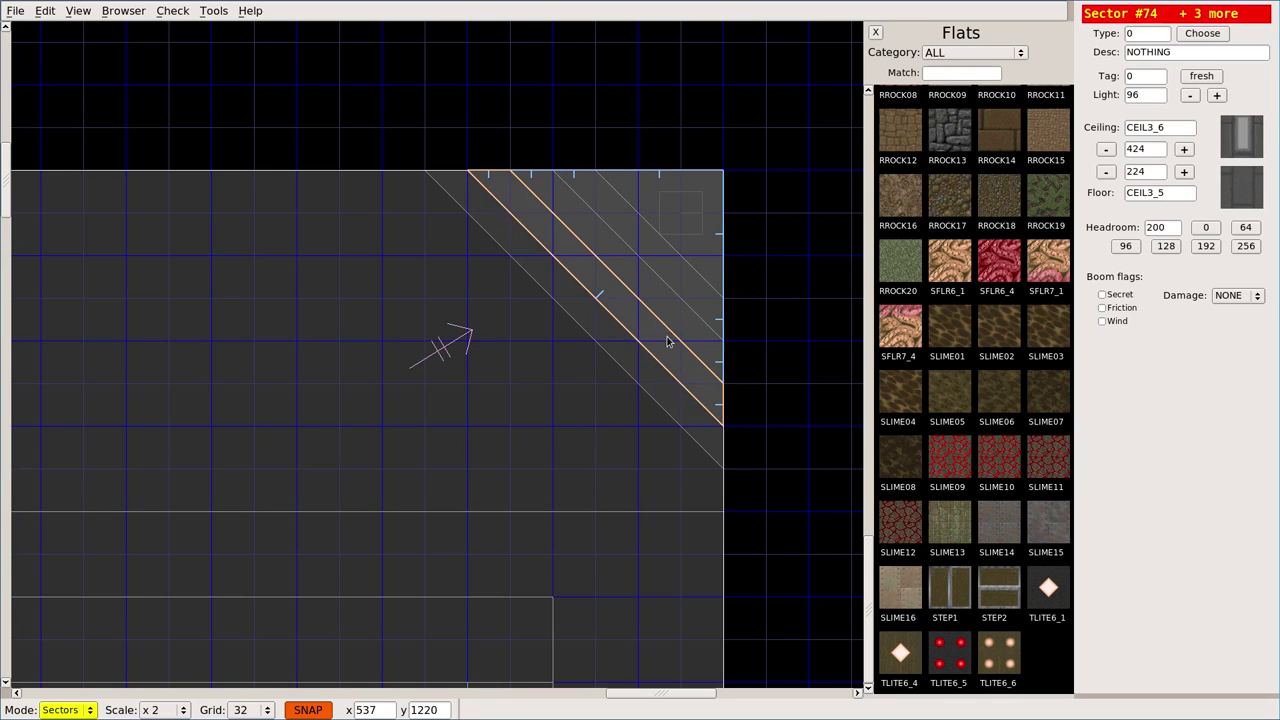
click(668, 340)
click(1217, 96)
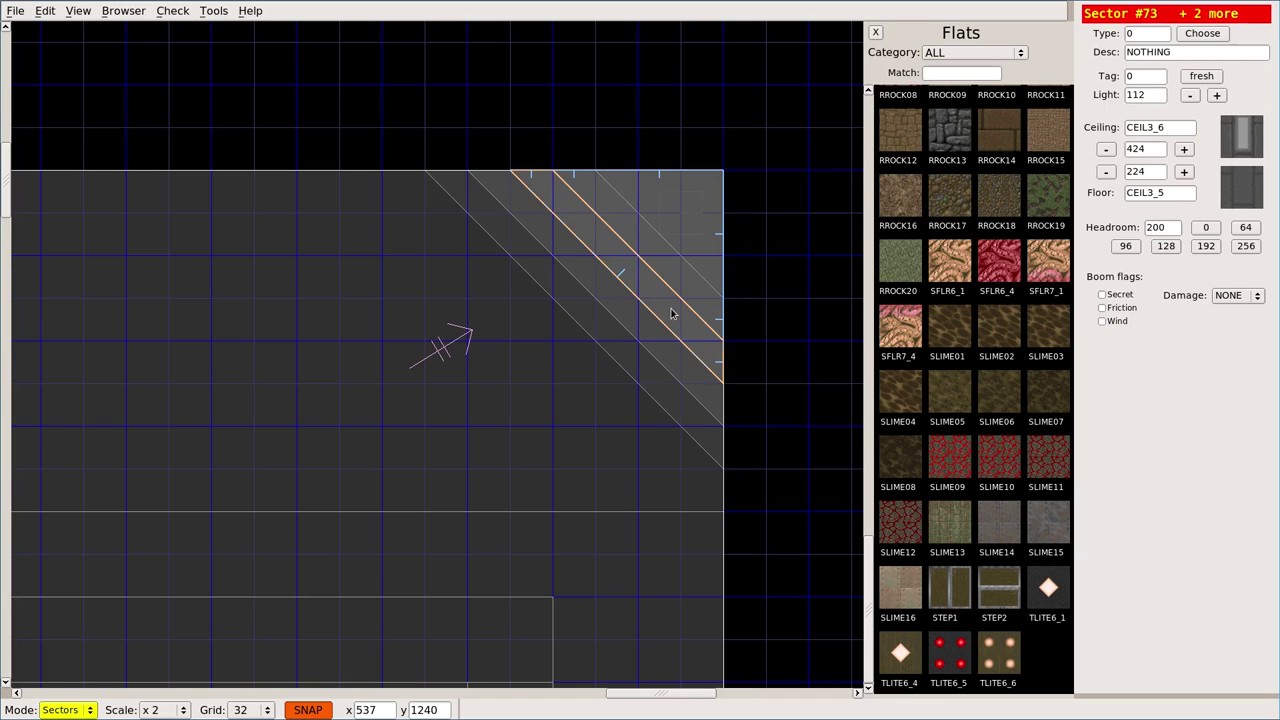
click(673, 314)
click(1217, 96)
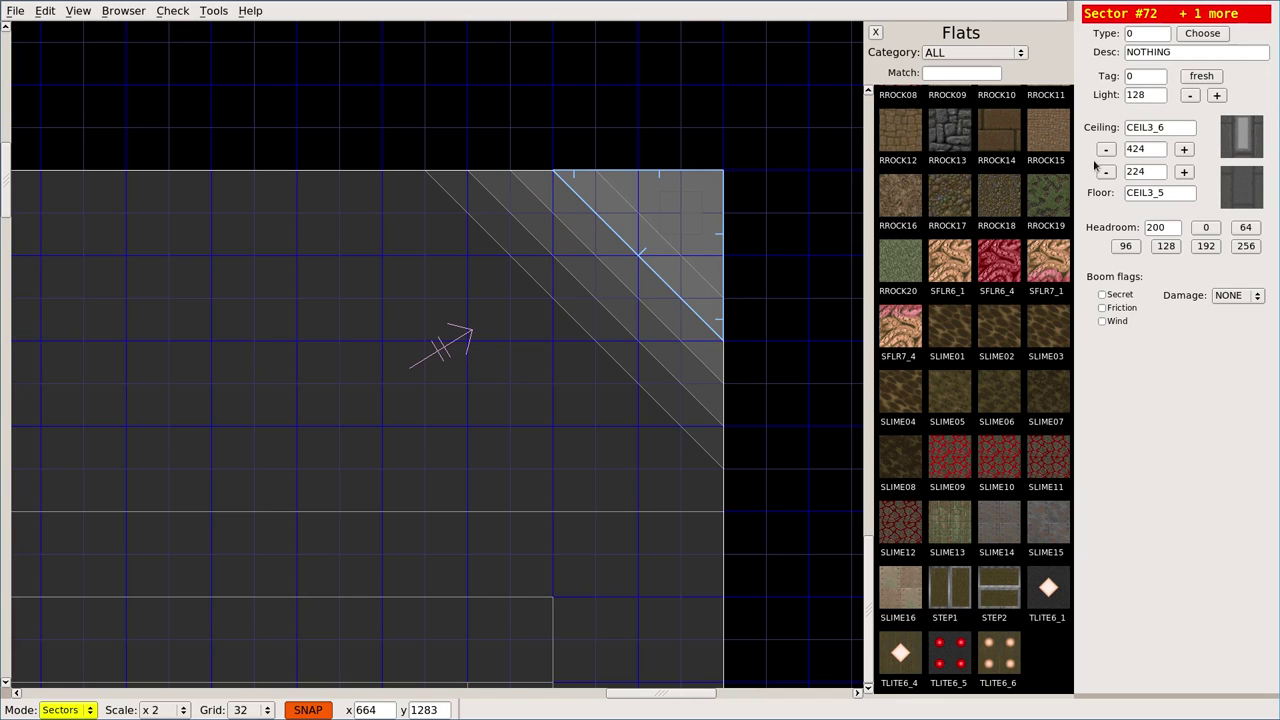
click(716, 303)
click(1217, 96)
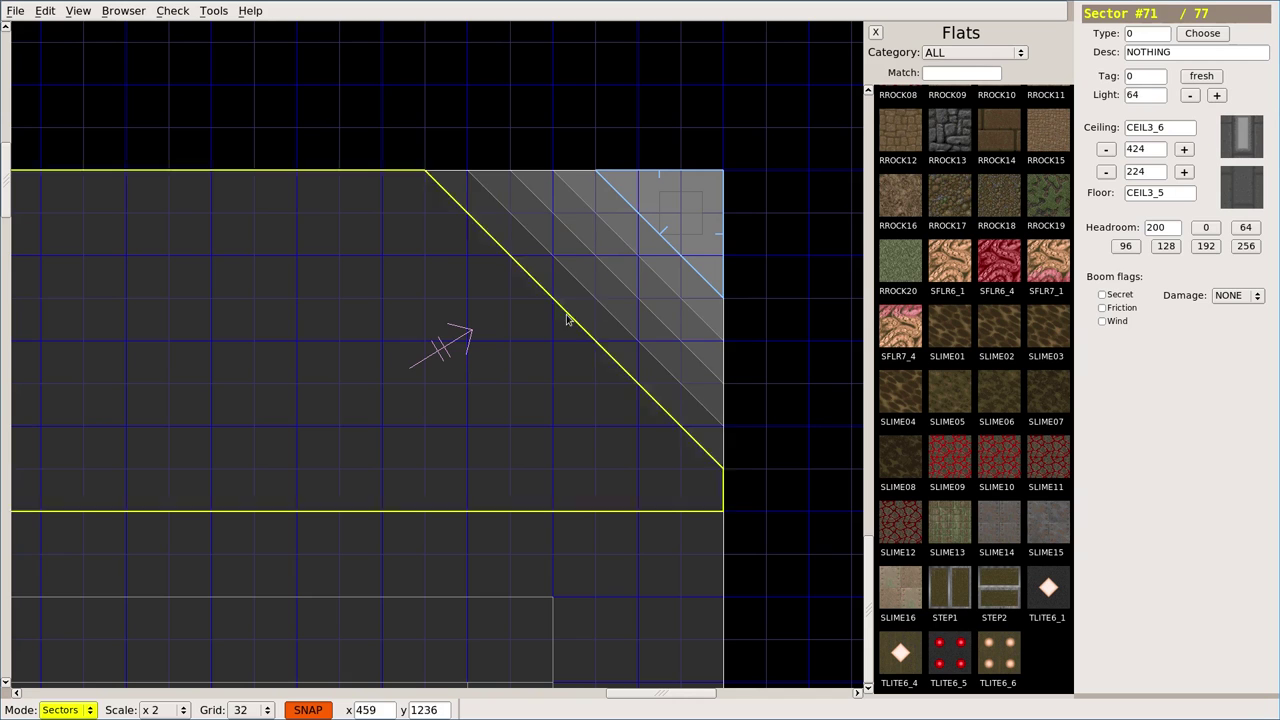
Examine the graded light around the corner lamp in the 3D view from several distances.
key(Tab)
key(Down)
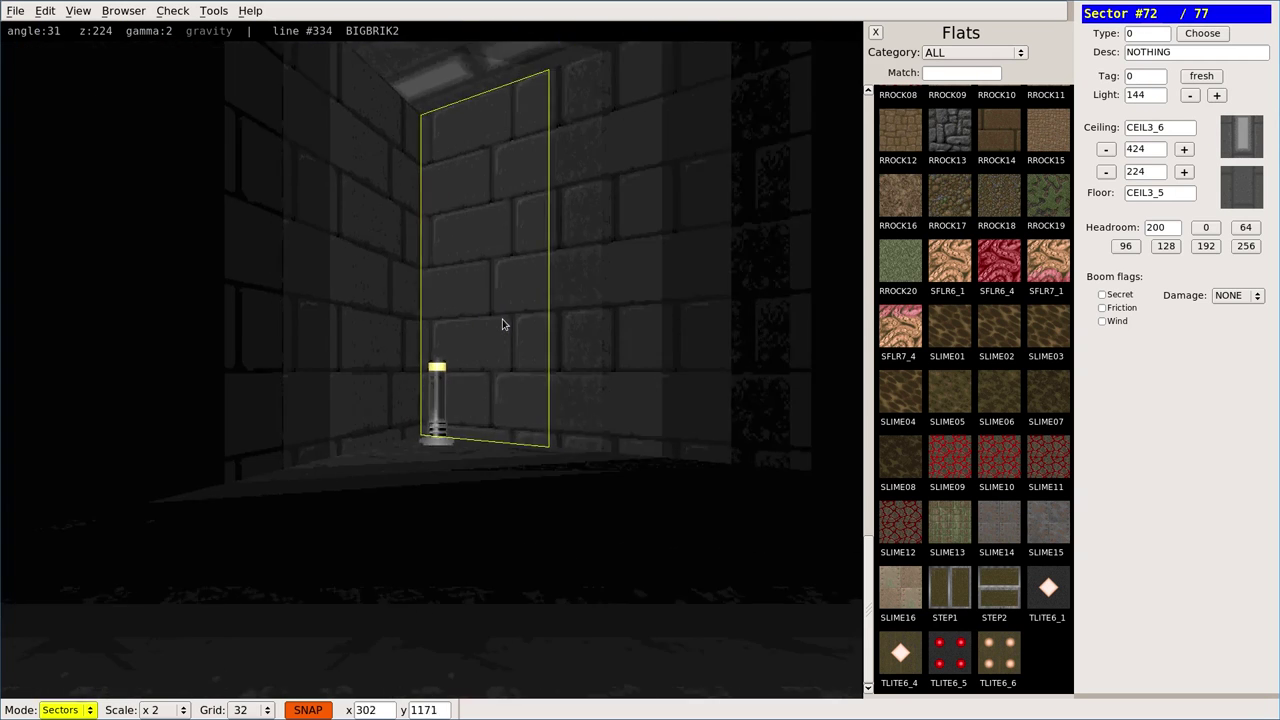
key(Left)
key(Up)
key(Right)
key(Down)
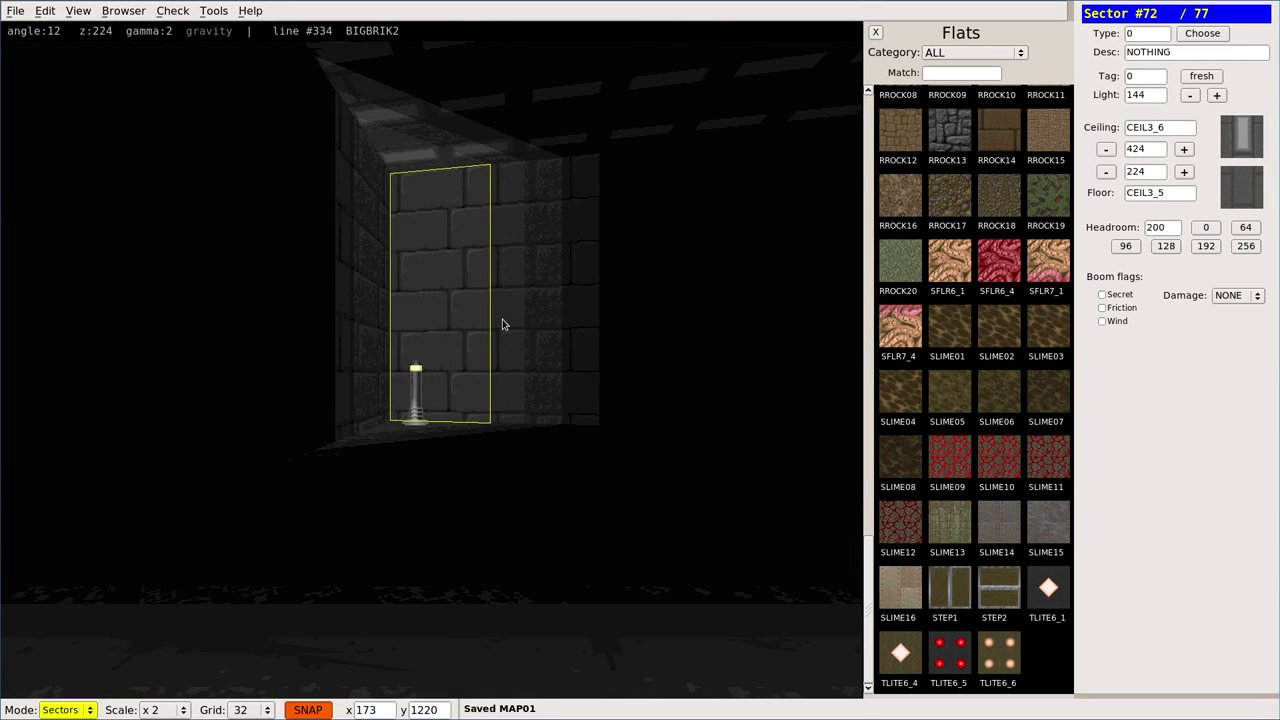
Play-test the map, walking to the northeast lamp to examine the light gradient on its walls and floor from near and far.
key(ctrl+t)
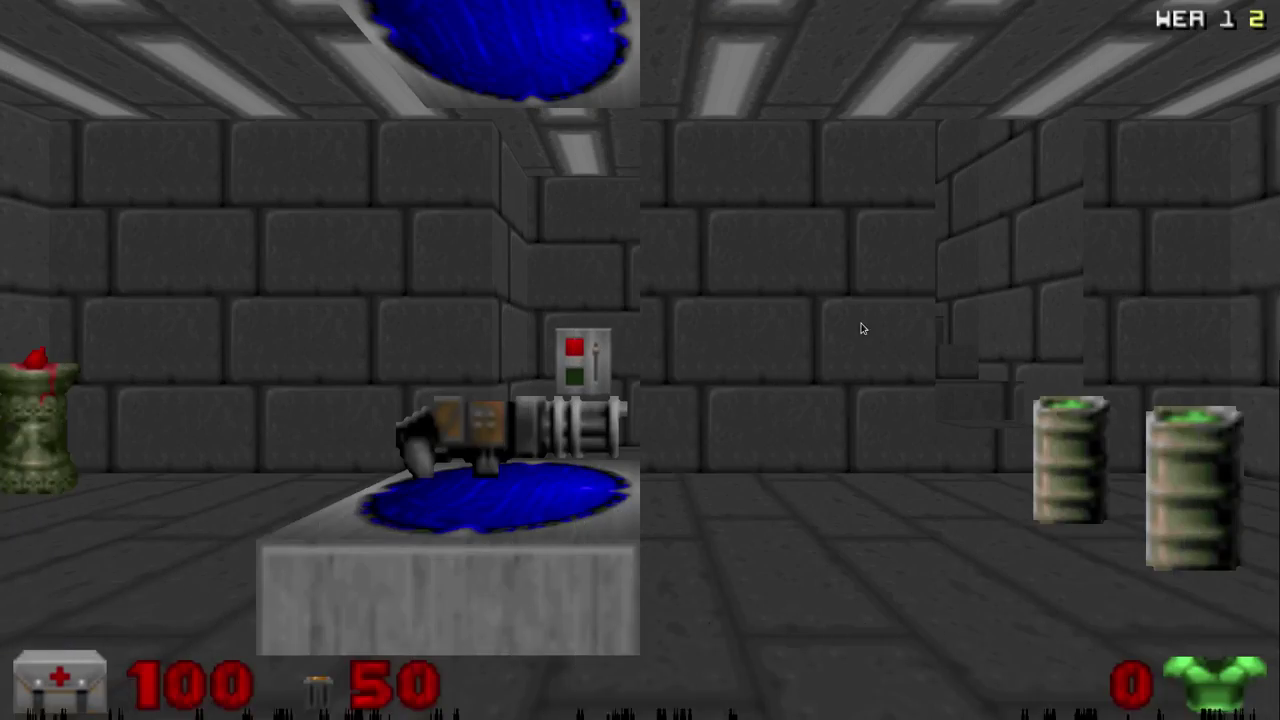
key(w)
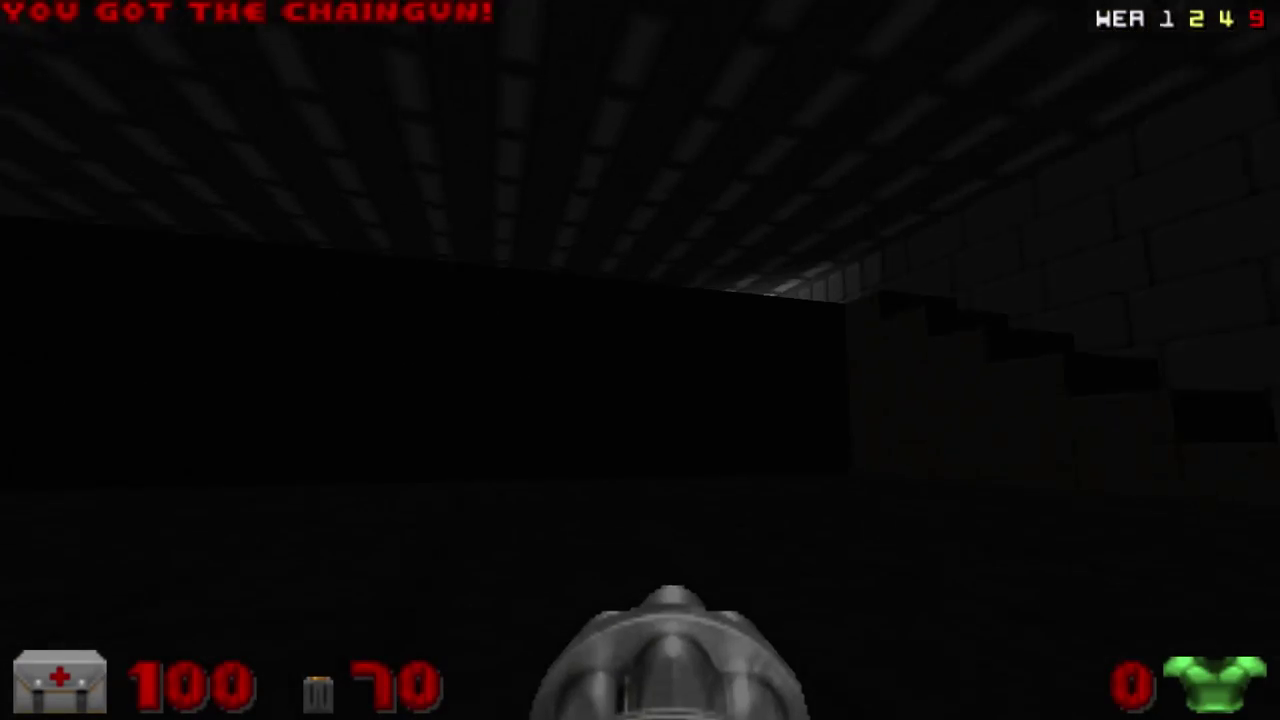
key(Right)
key(Up)
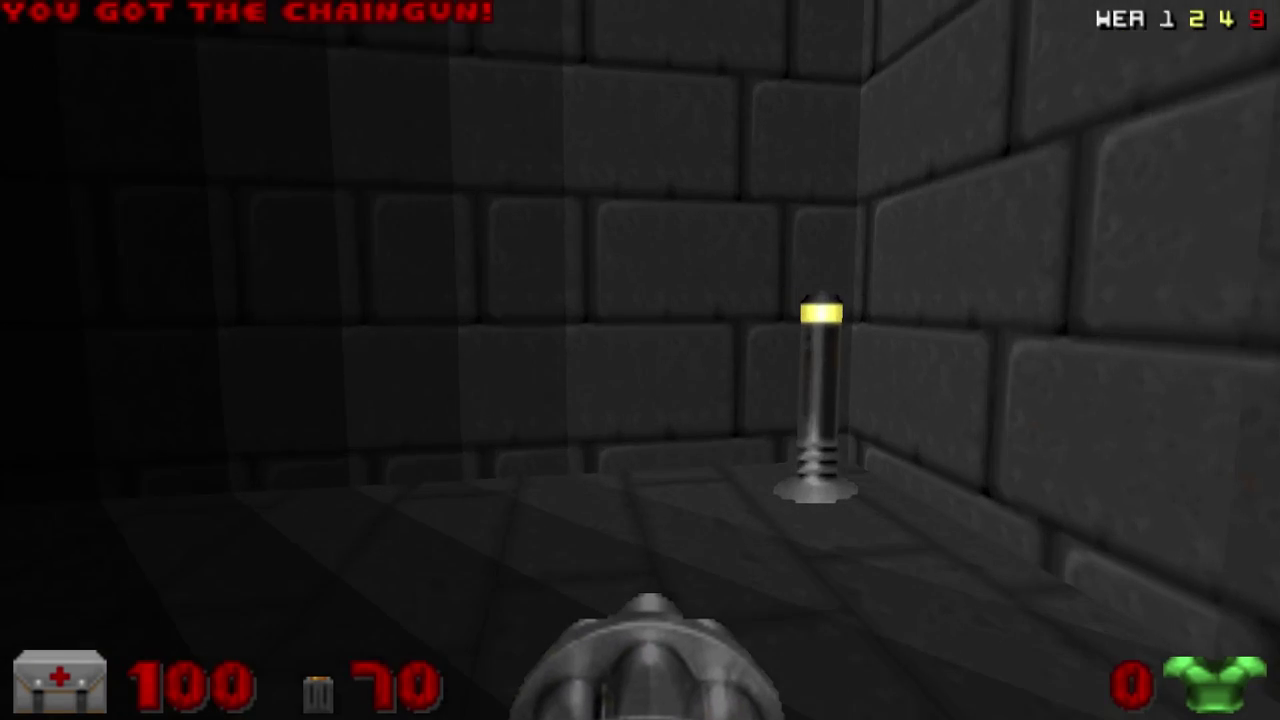
key(s)
key(w)
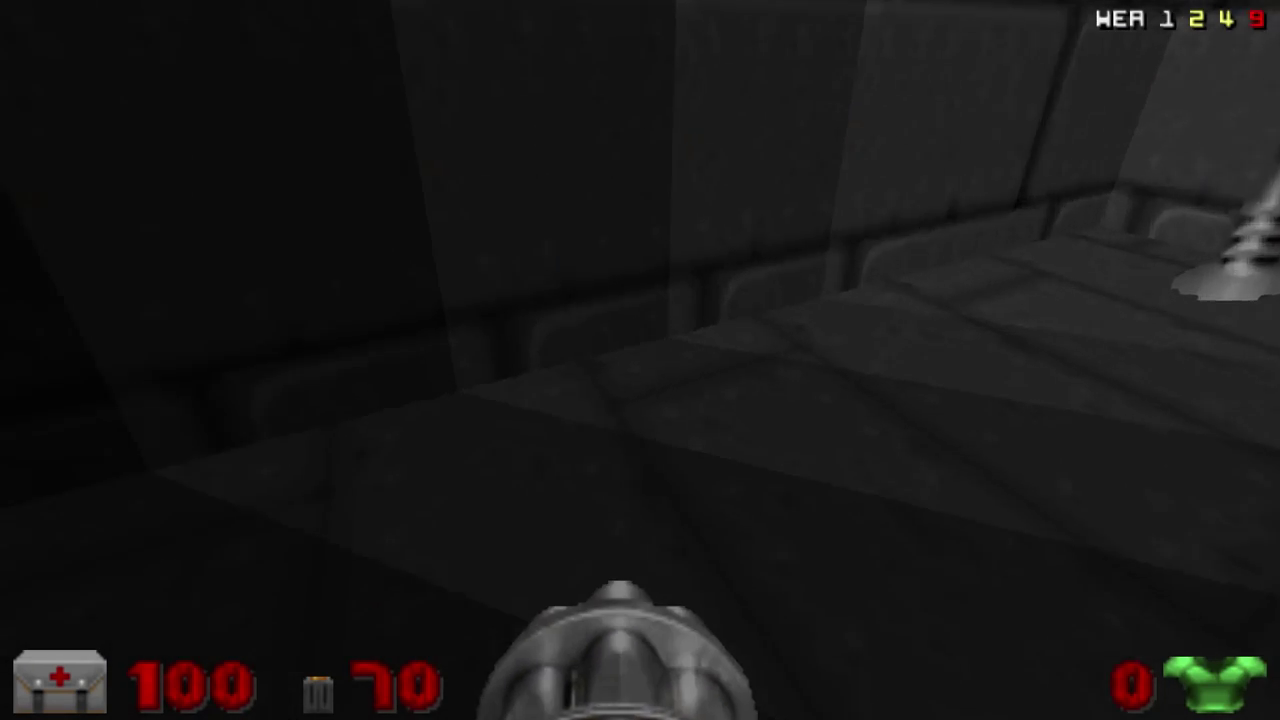
key(s)
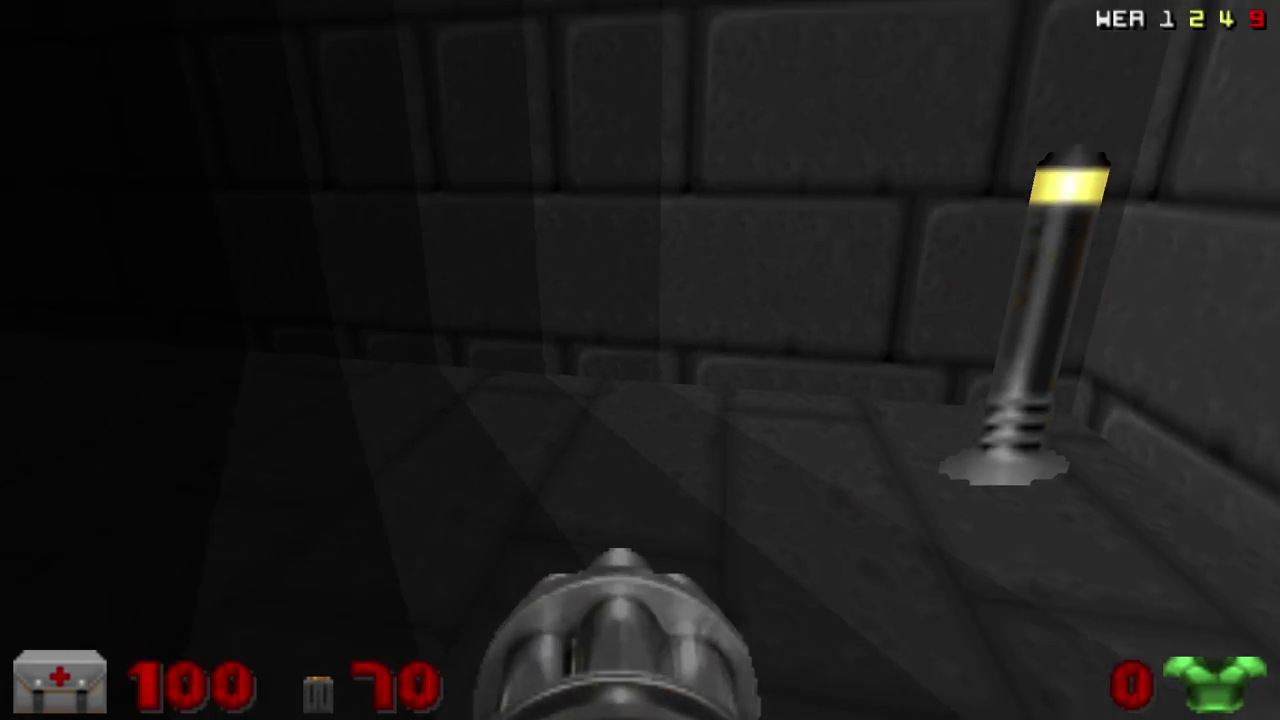
key(Left)
key(Down)
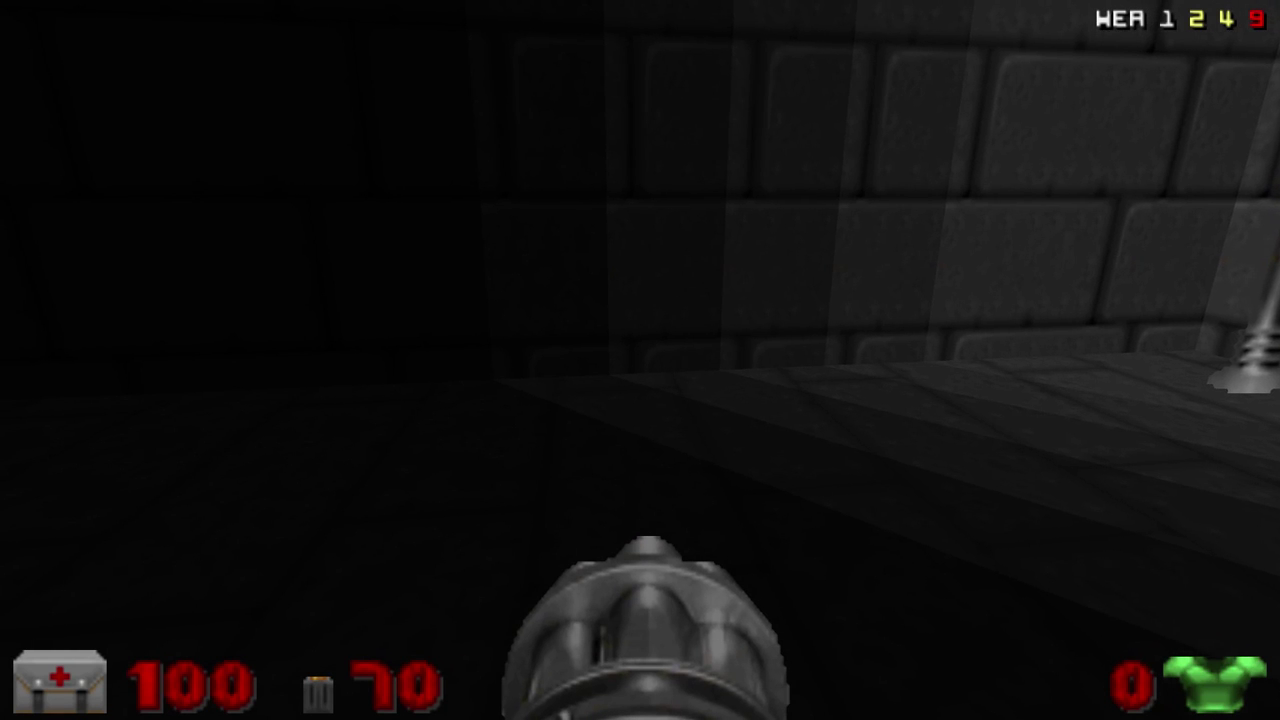
key(s)
key(w)
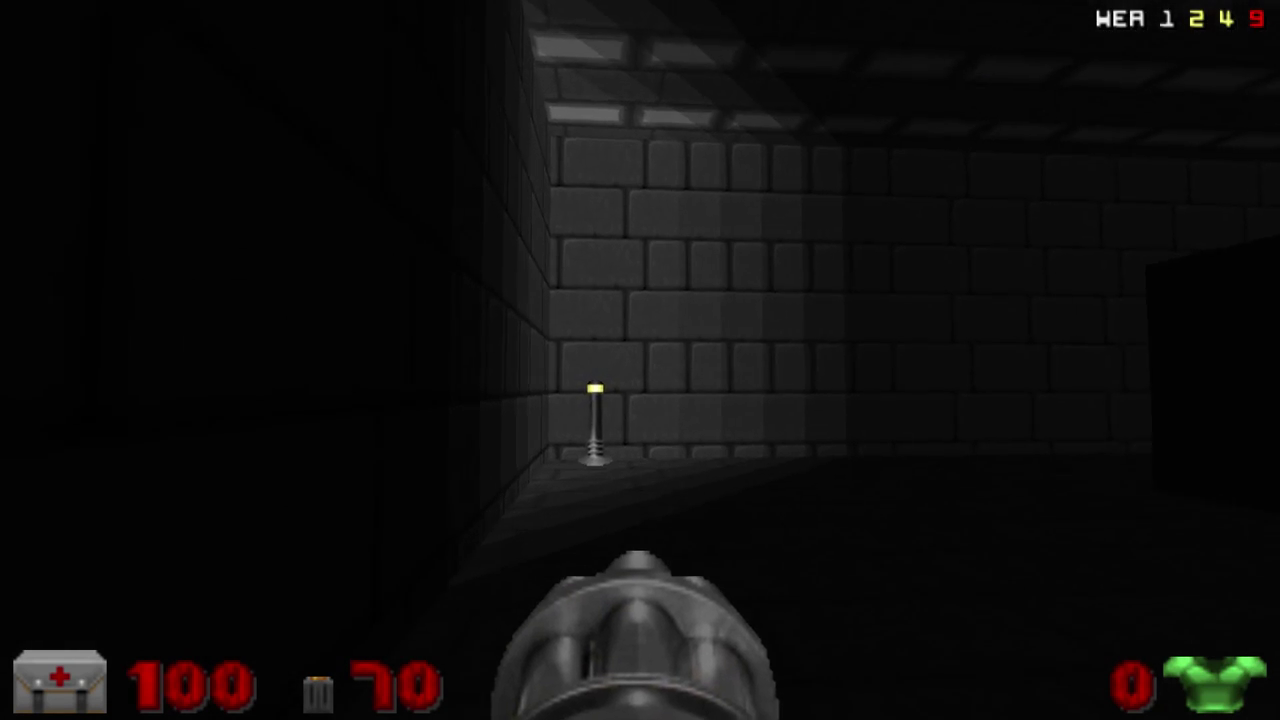
Check how the lamp's glow fades along the dark wall in the play-test, and quit back to the map editor.
key(Up)
key(Left)
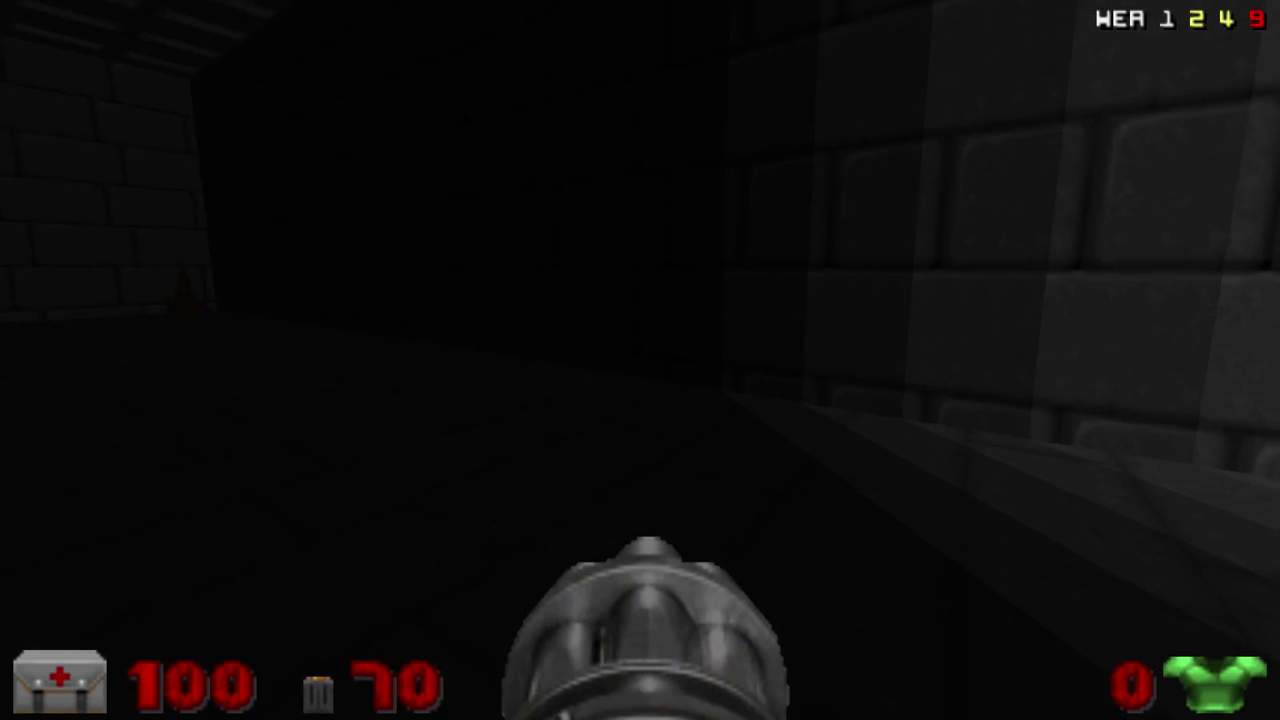
key(Left)
key(Escape)
key(Up)
key(Return)
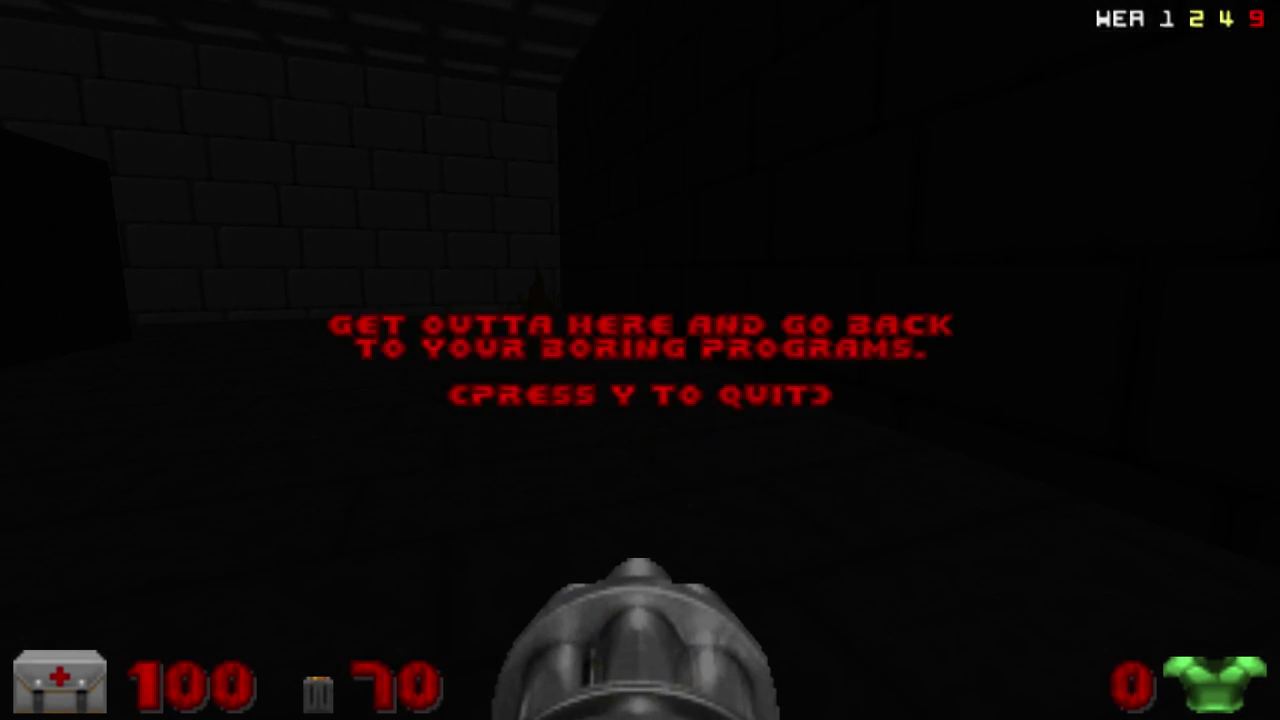
key(y)
key(Tab)
Draw a 32 by 32 alcove outside the room's west wall between y 1216 and 1184, and set the grid to 16.
scroll(785, 366, up, 2)
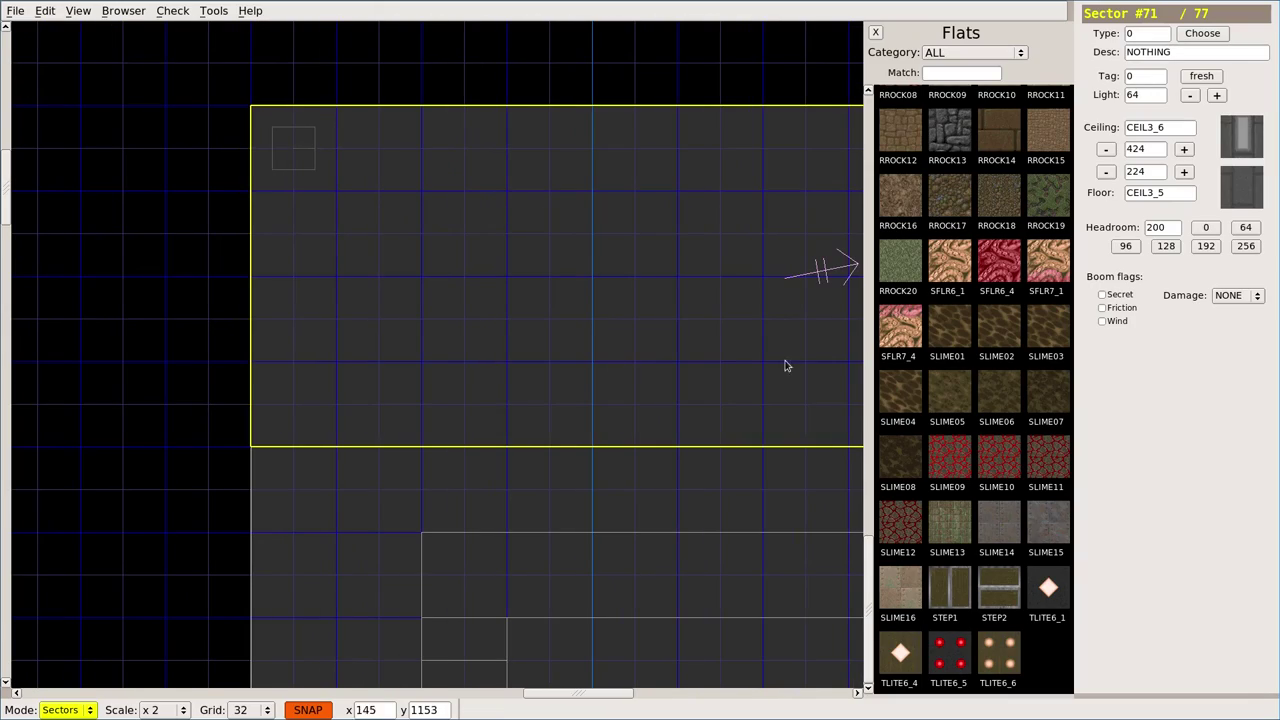
key(v)
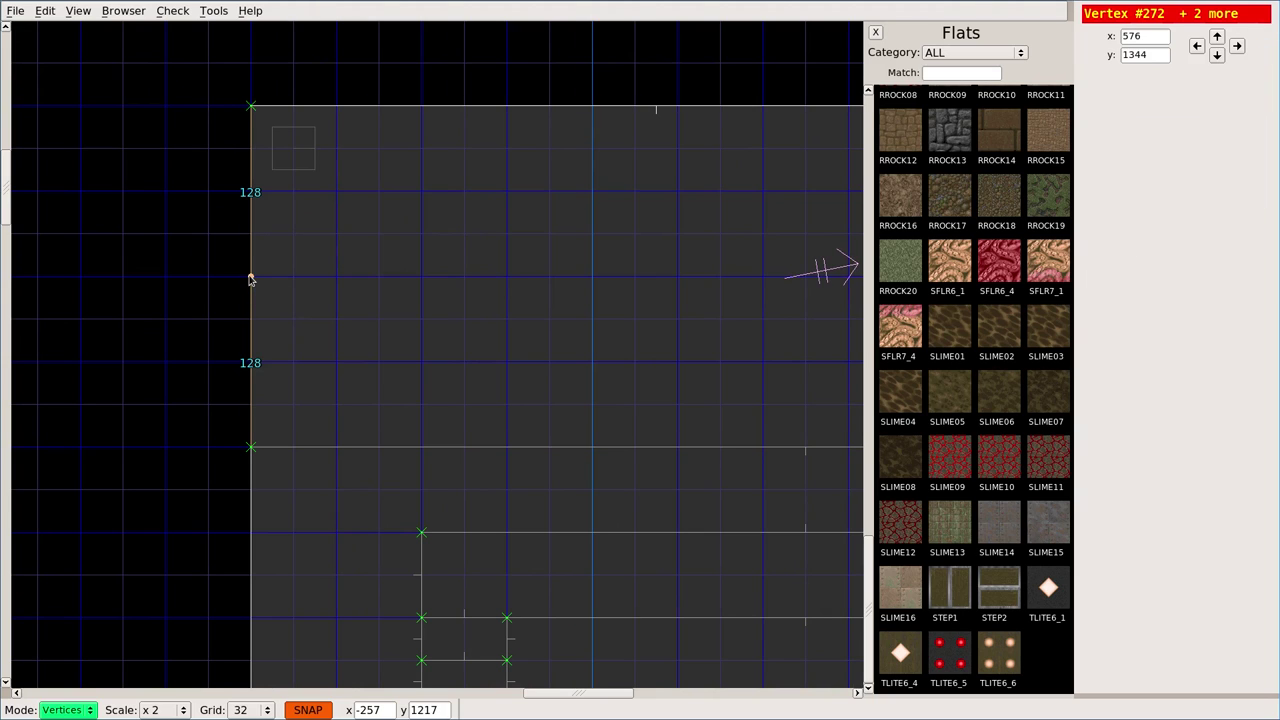
key(space)
click(207, 277)
click(207, 318)
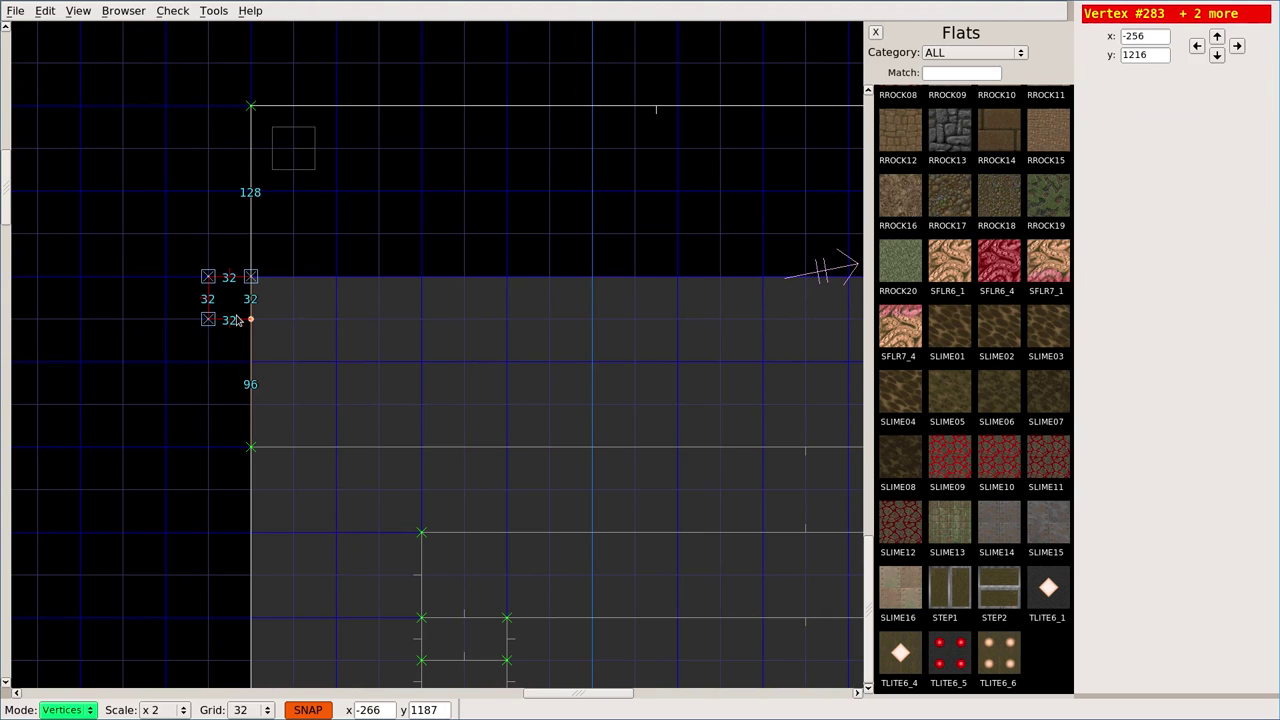
click(250, 318)
key(bracketleft)
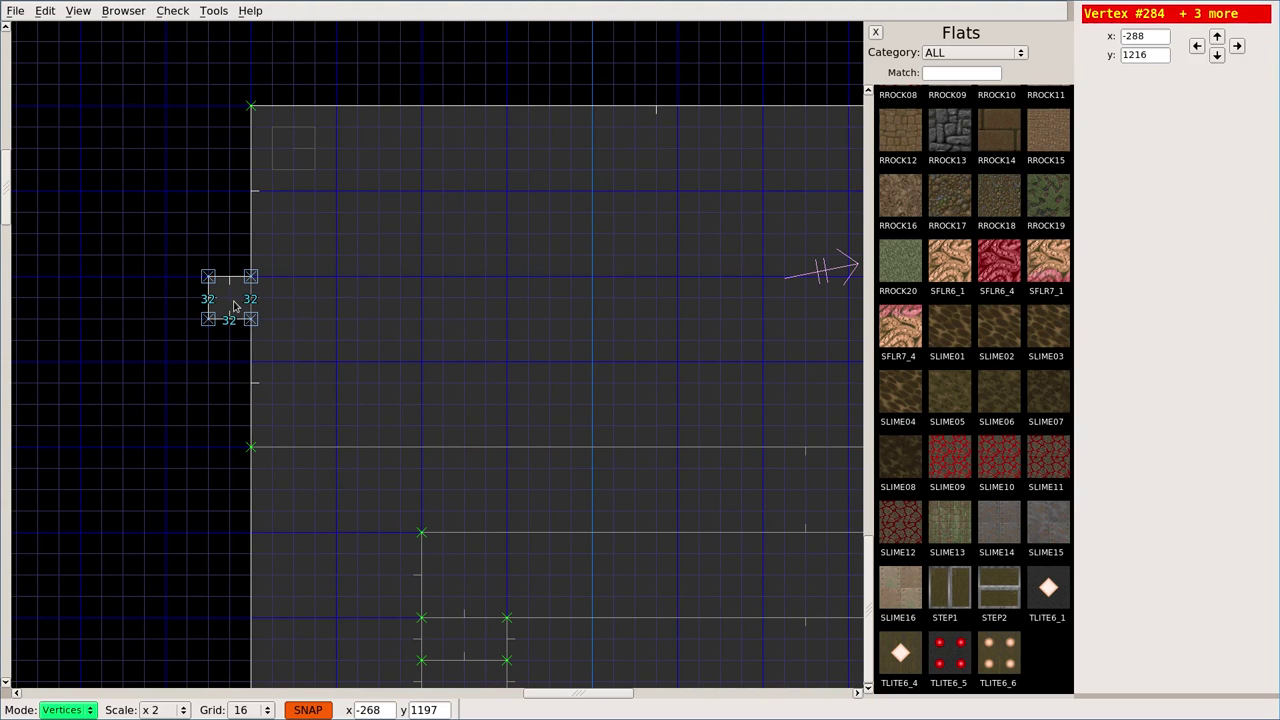
key(space)
key(ctrl+z)
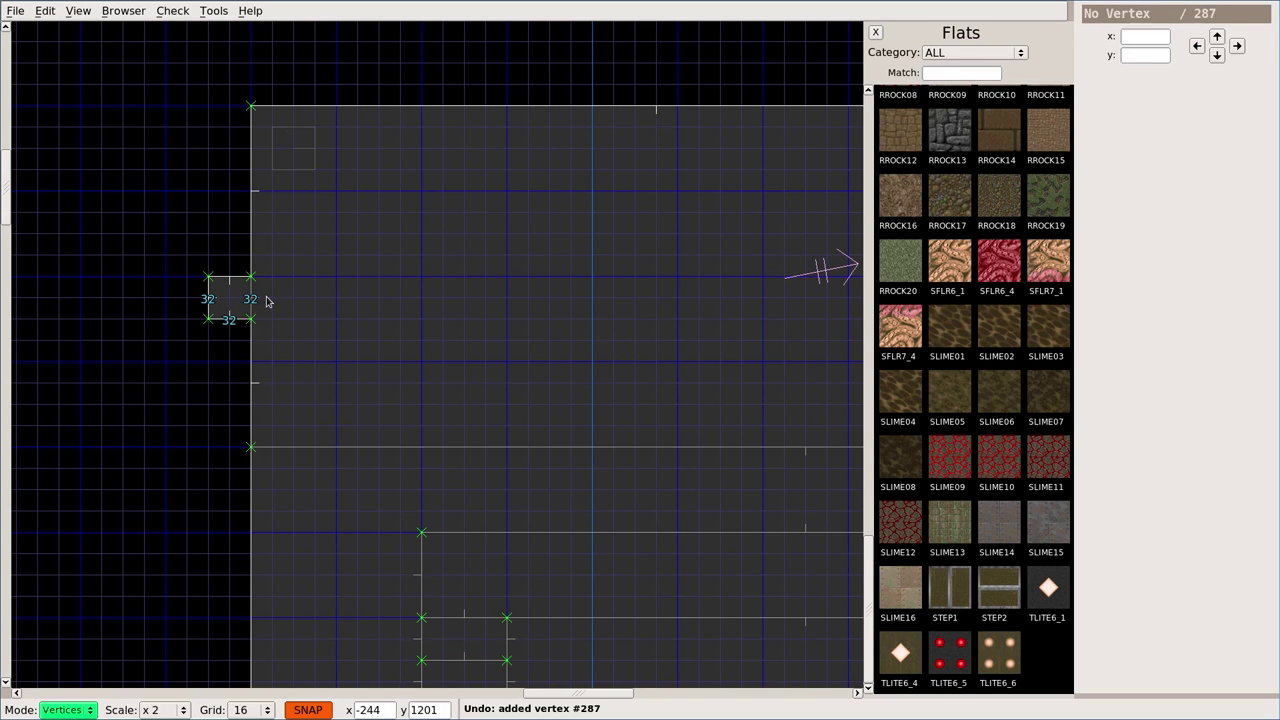
Place a thing in the centre of the west alcove and make it a Lamp from the Light Source category.
key(t)
key(space)
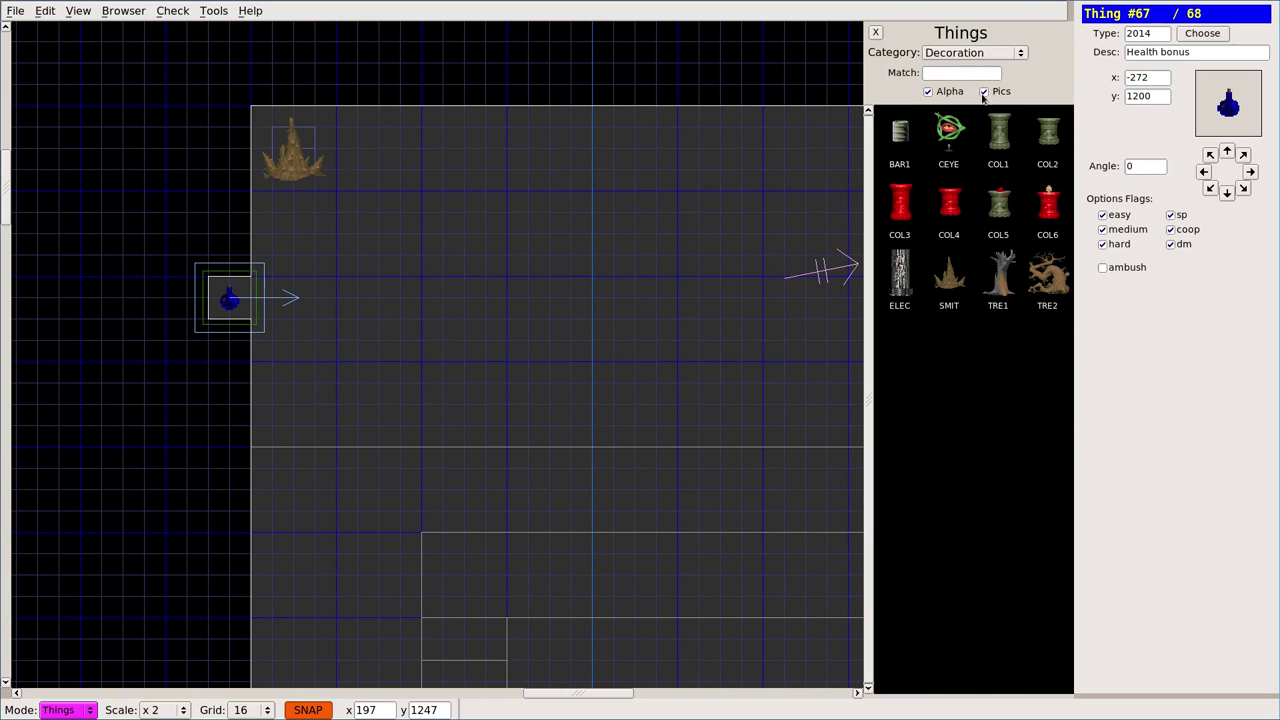
click(979, 58)
click(985, 115)
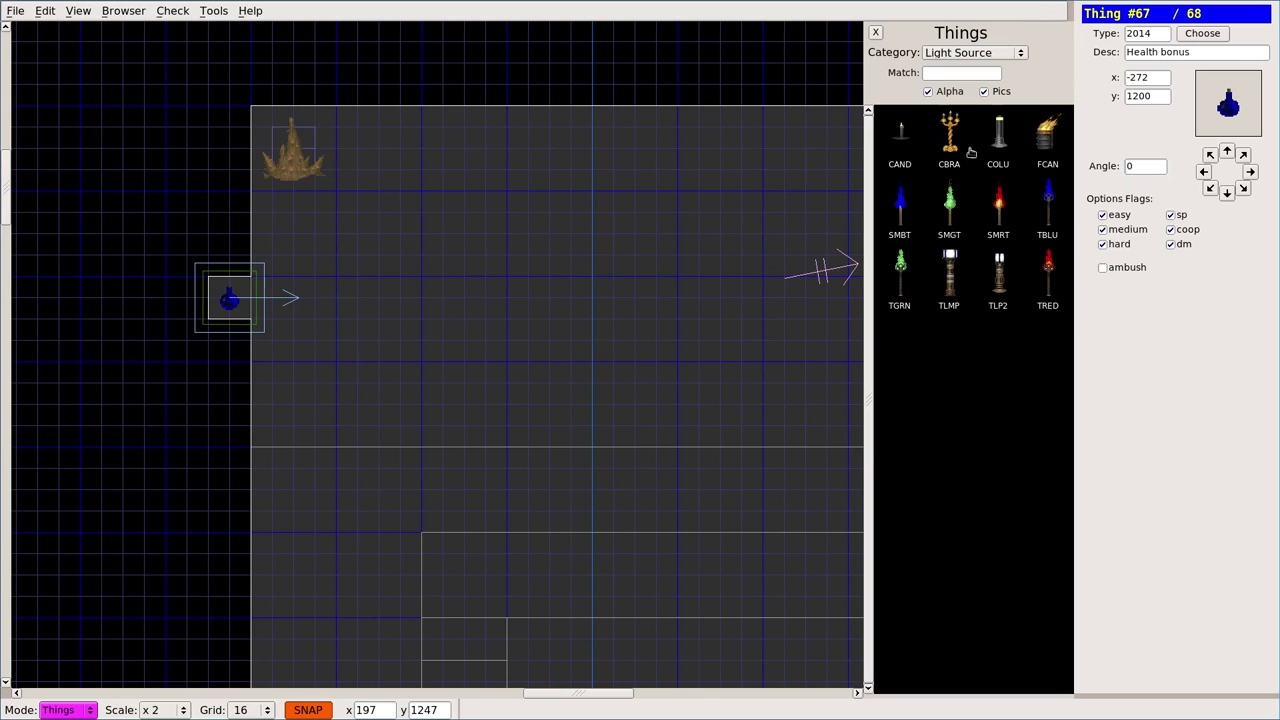
click(997, 137)
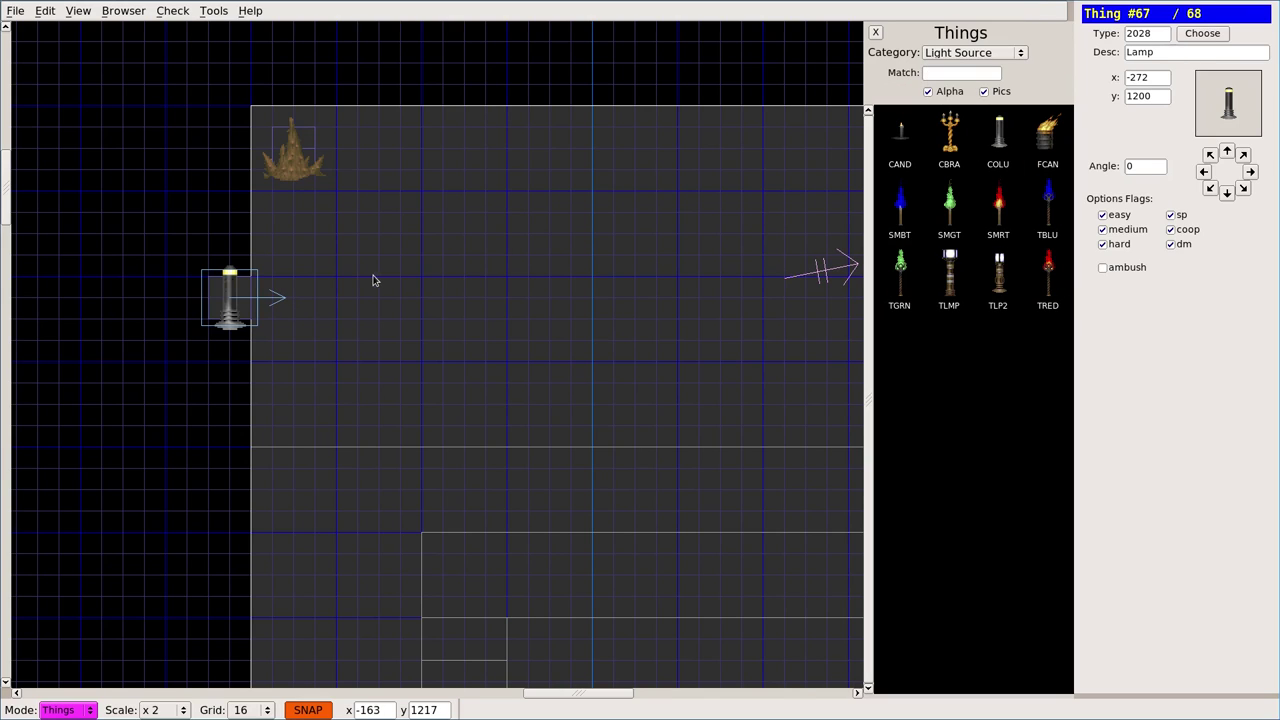
Draw three diagonal lines fanning from the alcove's north corner to the north wall, about 143, 170 and 218 units long.
key(v)
click(249, 278)
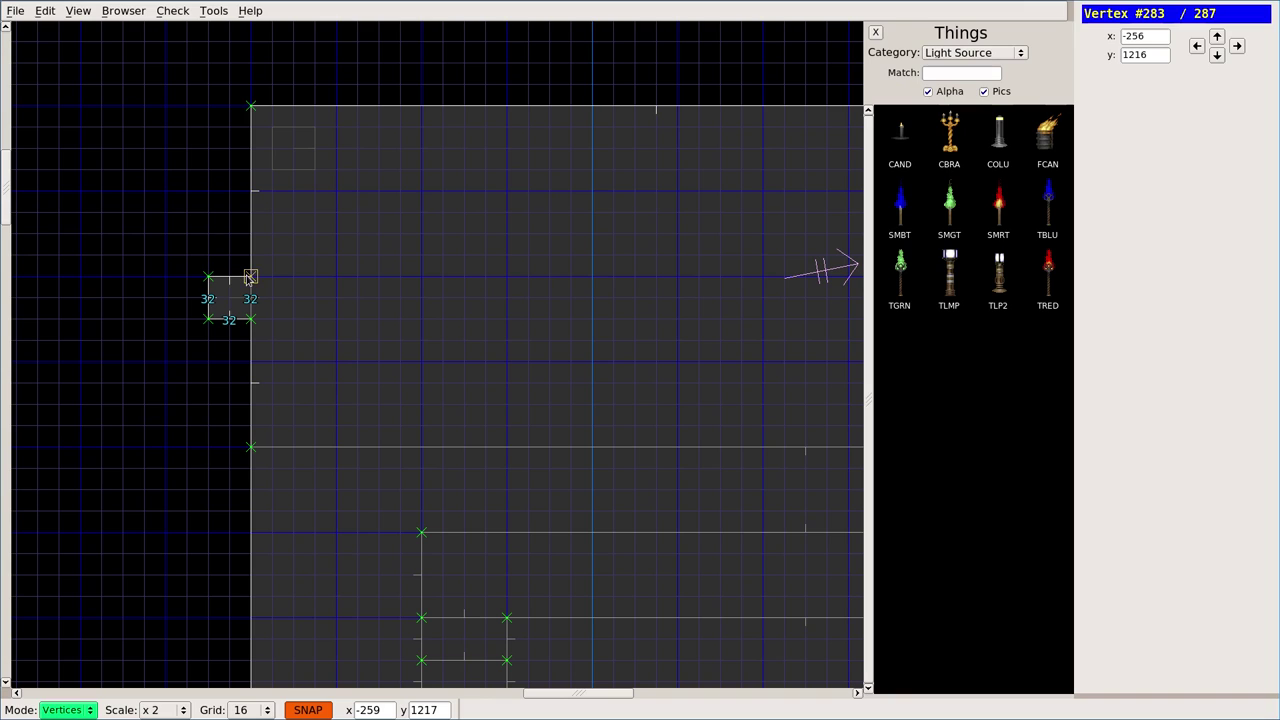
click(332, 113)
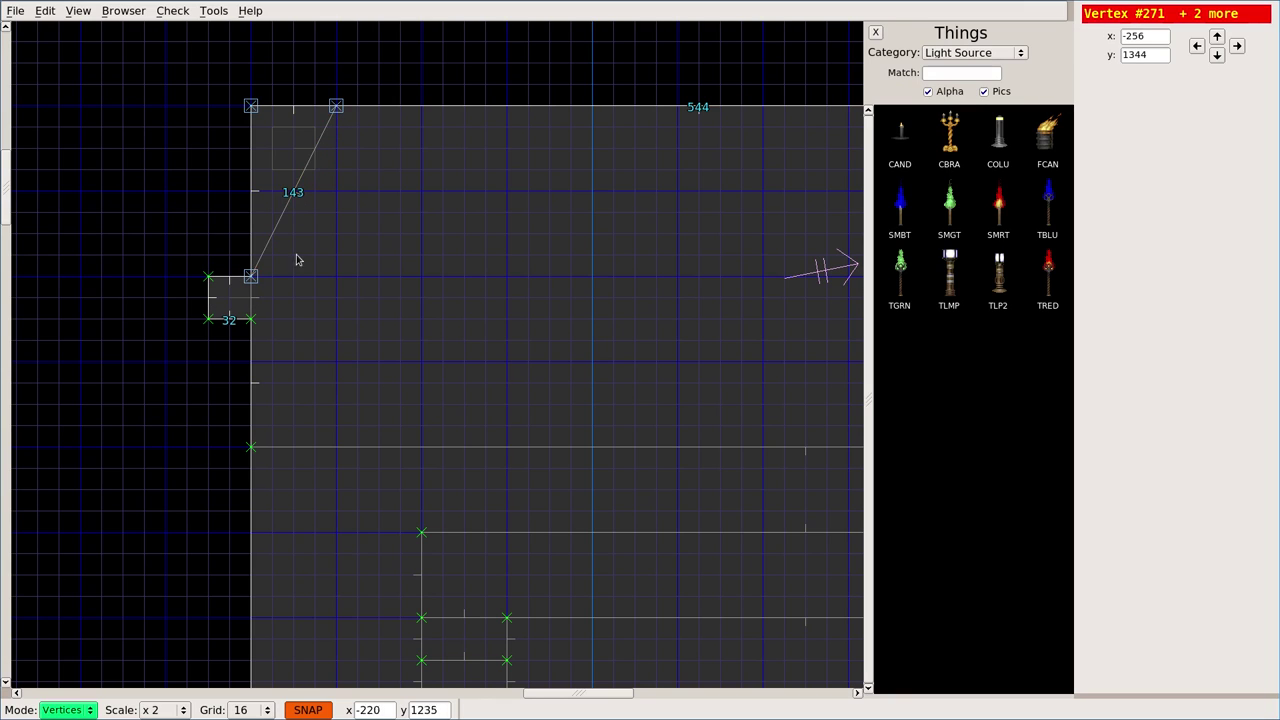
click(251, 278)
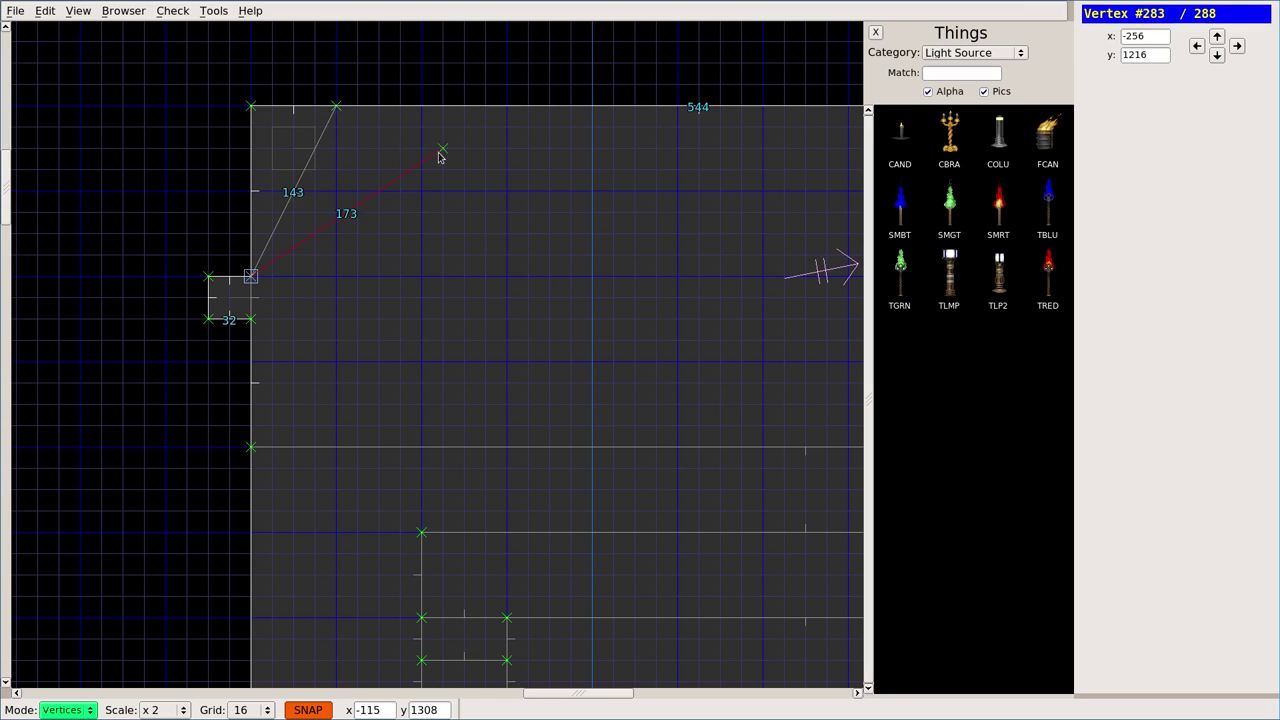
click(400, 114)
click(253, 278)
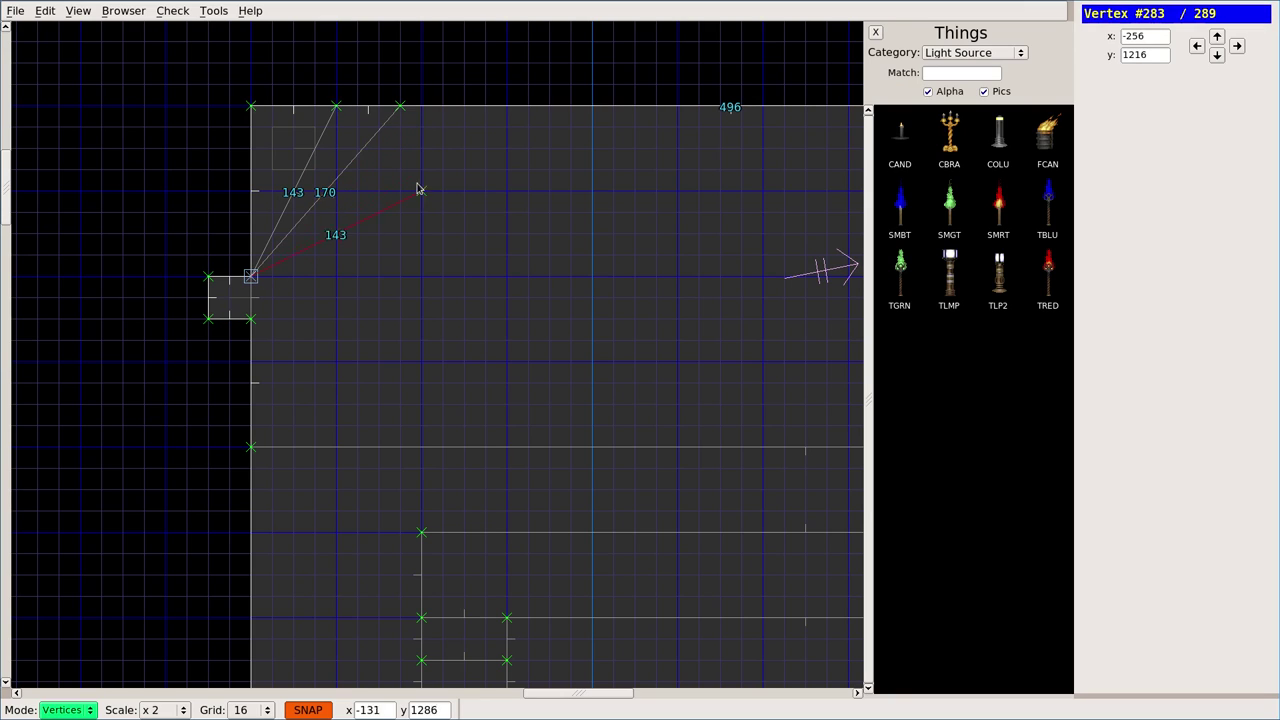
click(484, 108)
Draw three diagonal lines fanning from the alcove's south corner to the raised platform's north edge, its northwest corner and the stair corner below.
click(251, 319)
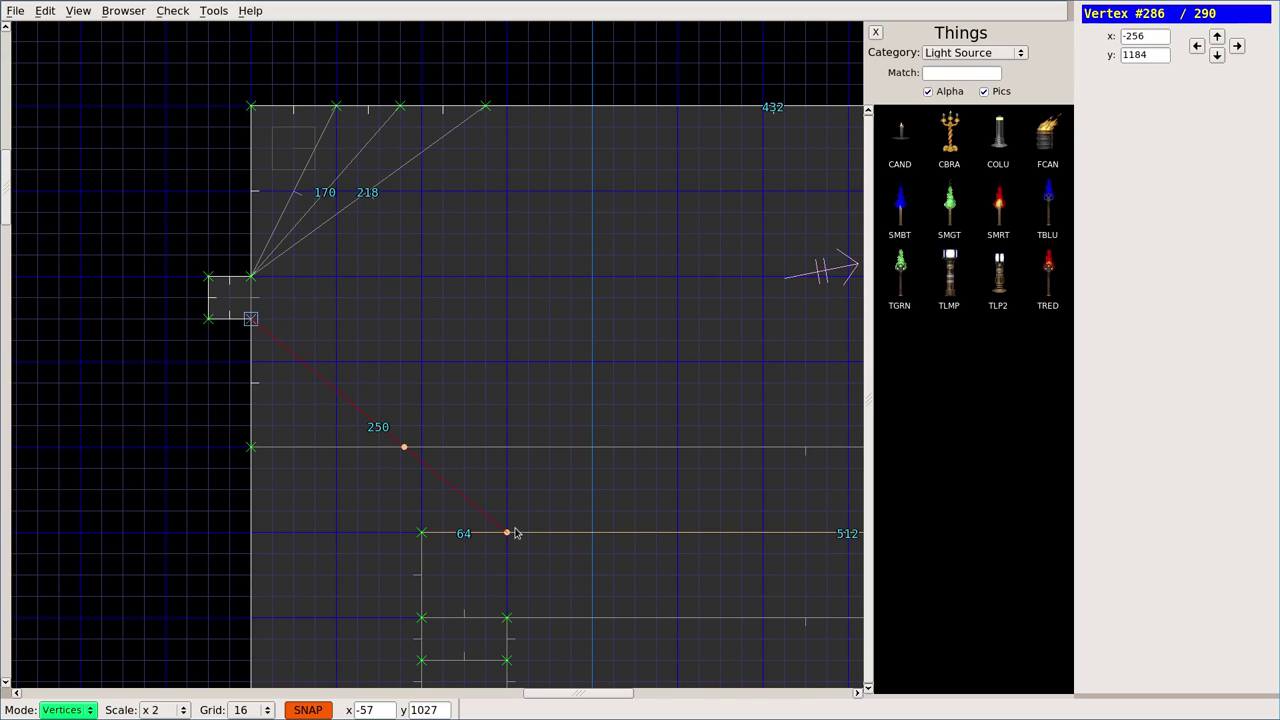
click(485, 534)
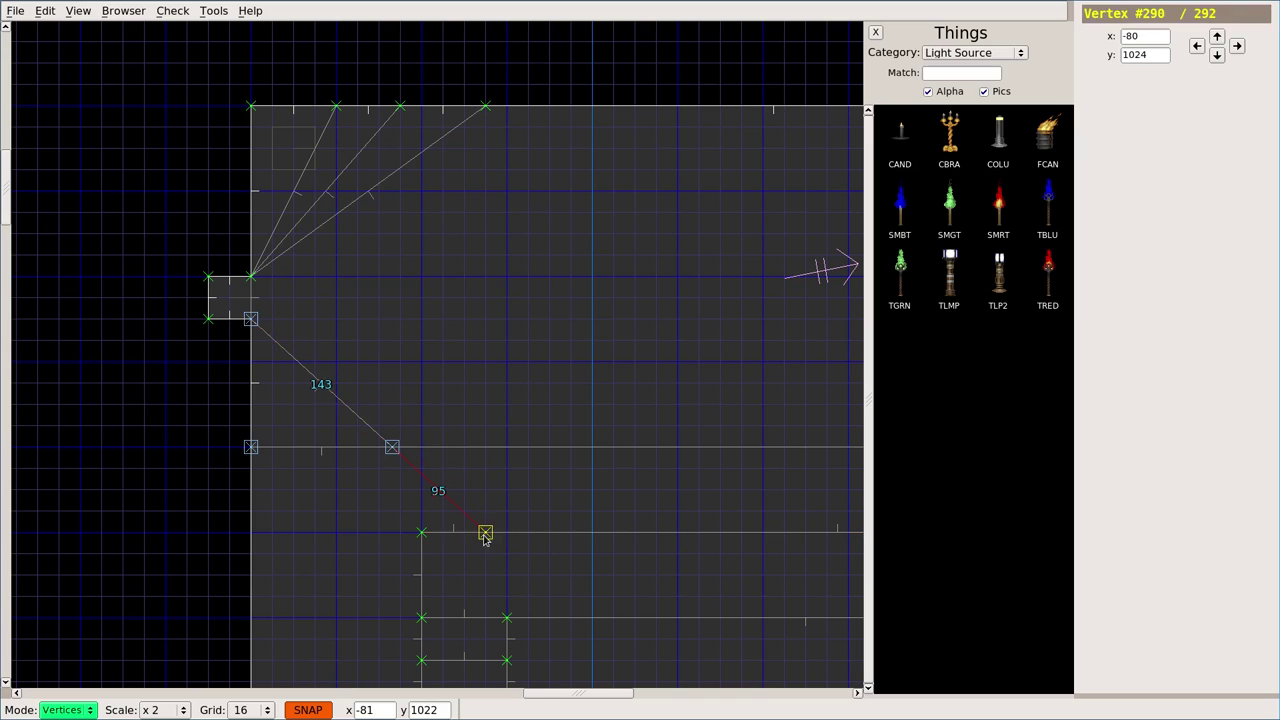
click(421, 533)
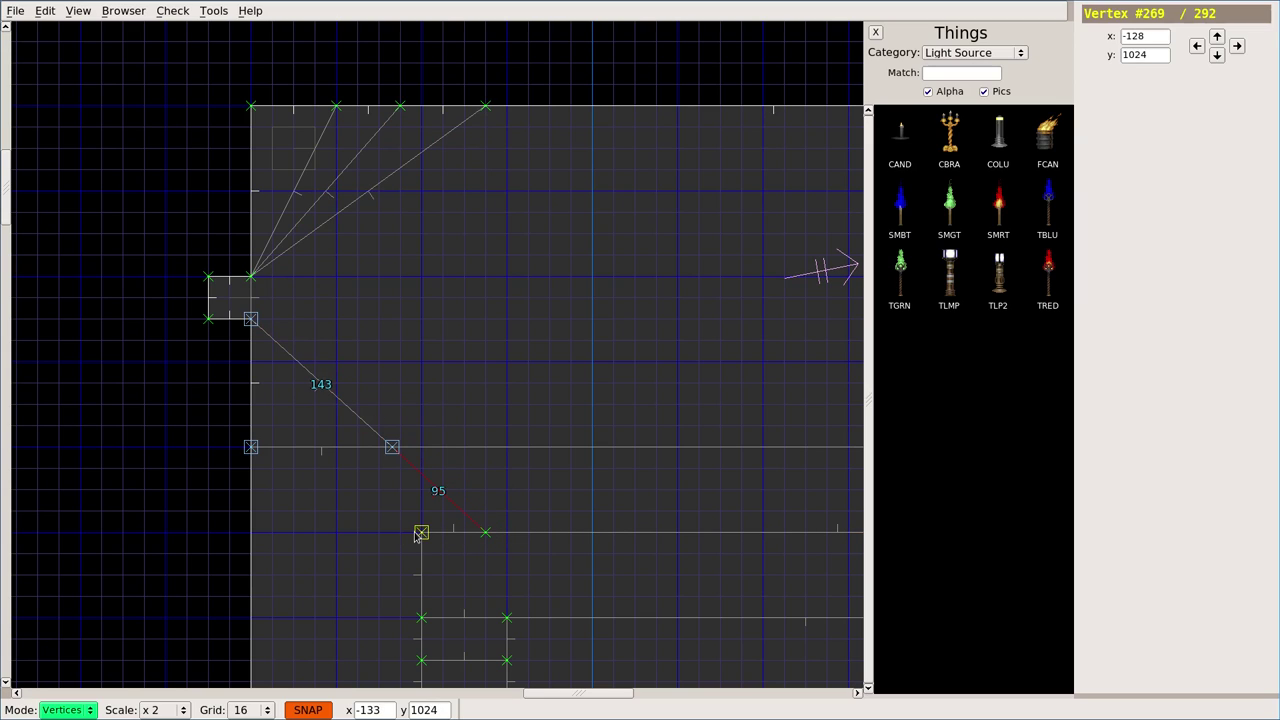
click(253, 329)
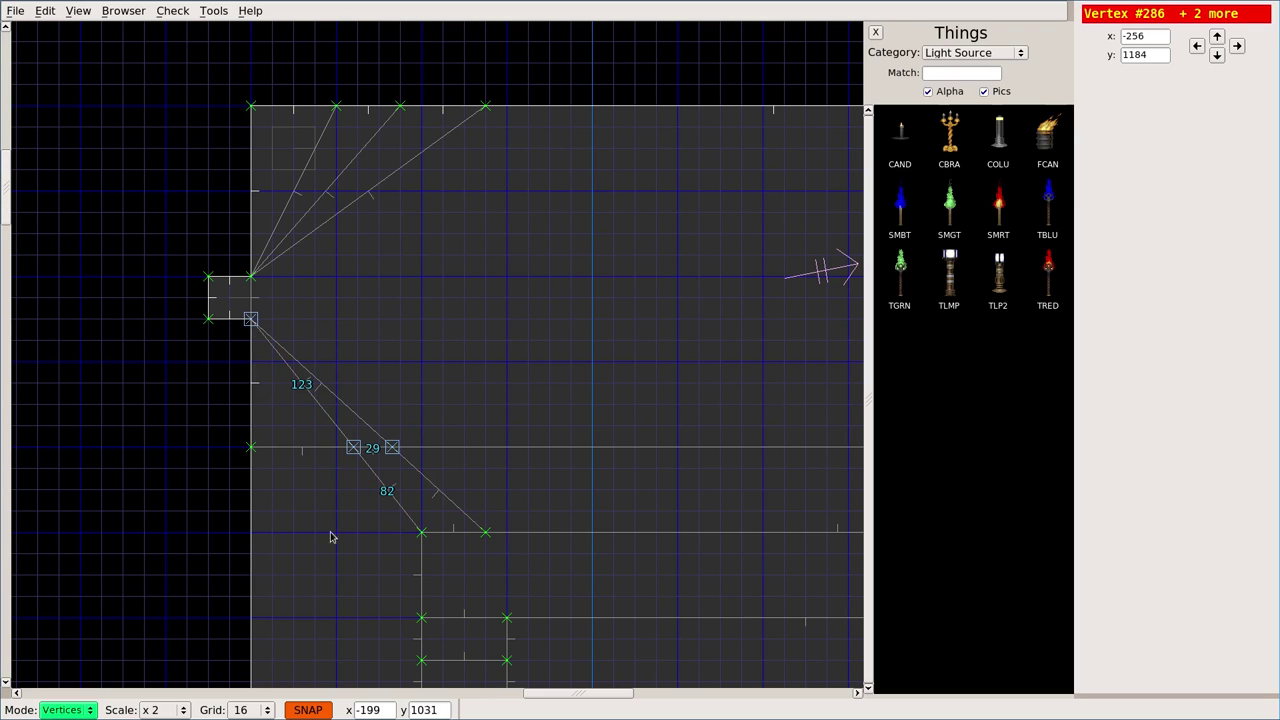
click(421, 618)
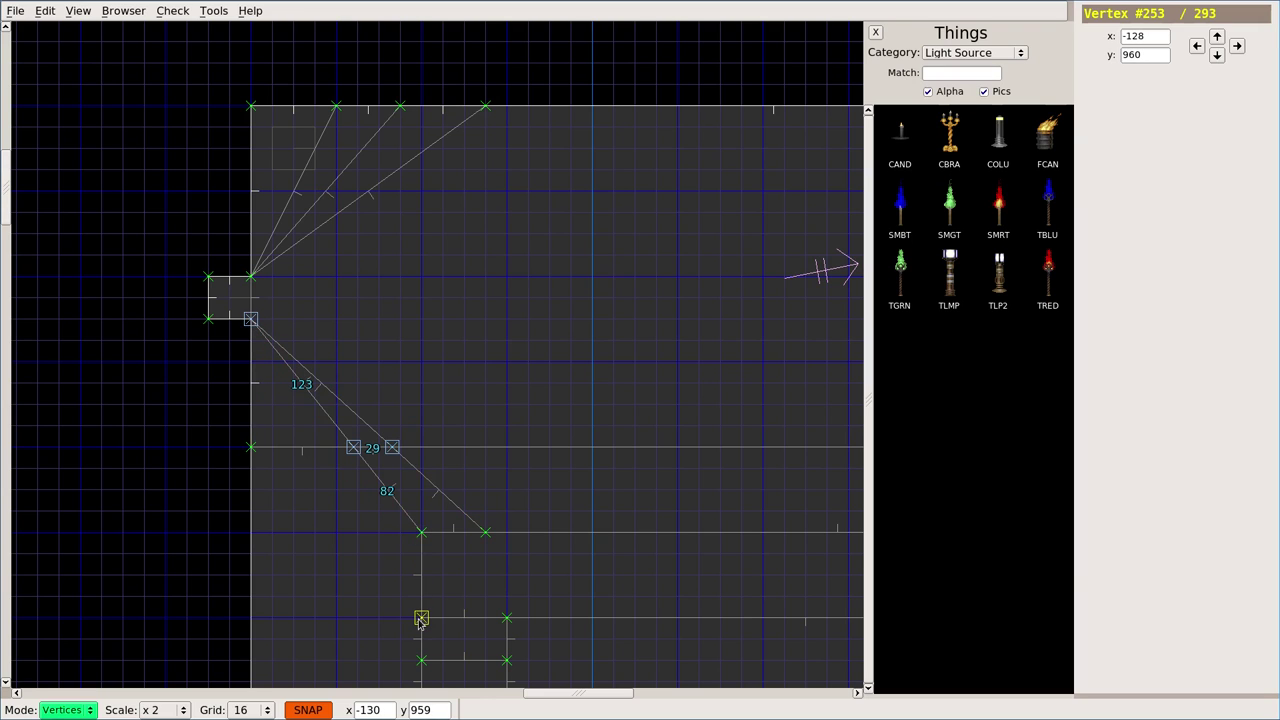
click(251, 319)
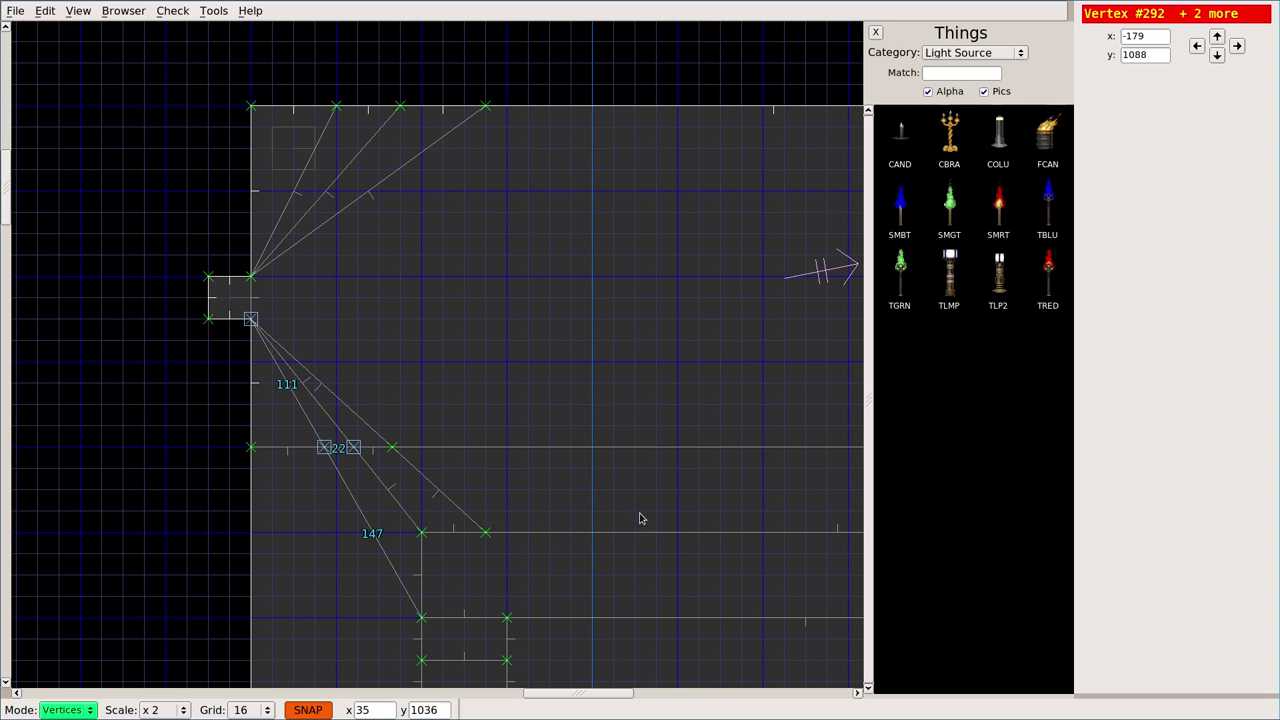
Set the light of the main floor, the alcove and the ray sectors on both sides of it to 80.
scroll(492, 318, down, 1)
key(s)
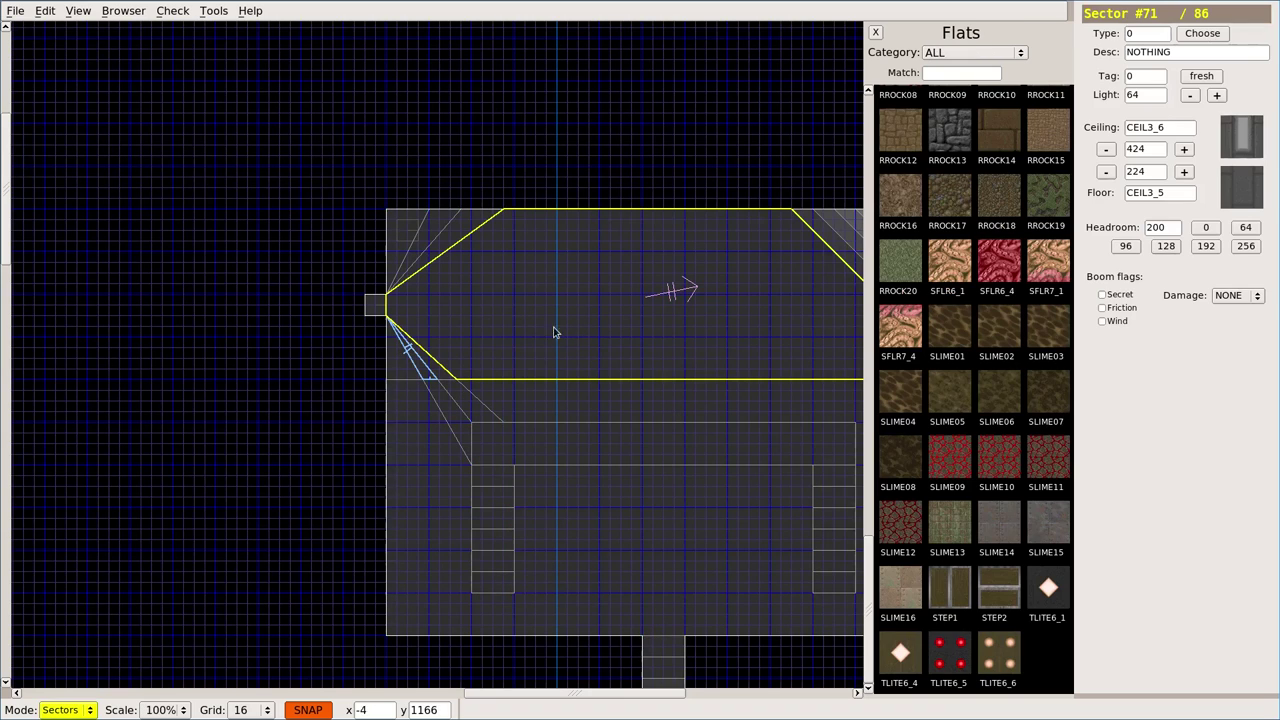
click(458, 302)
click(521, 396)
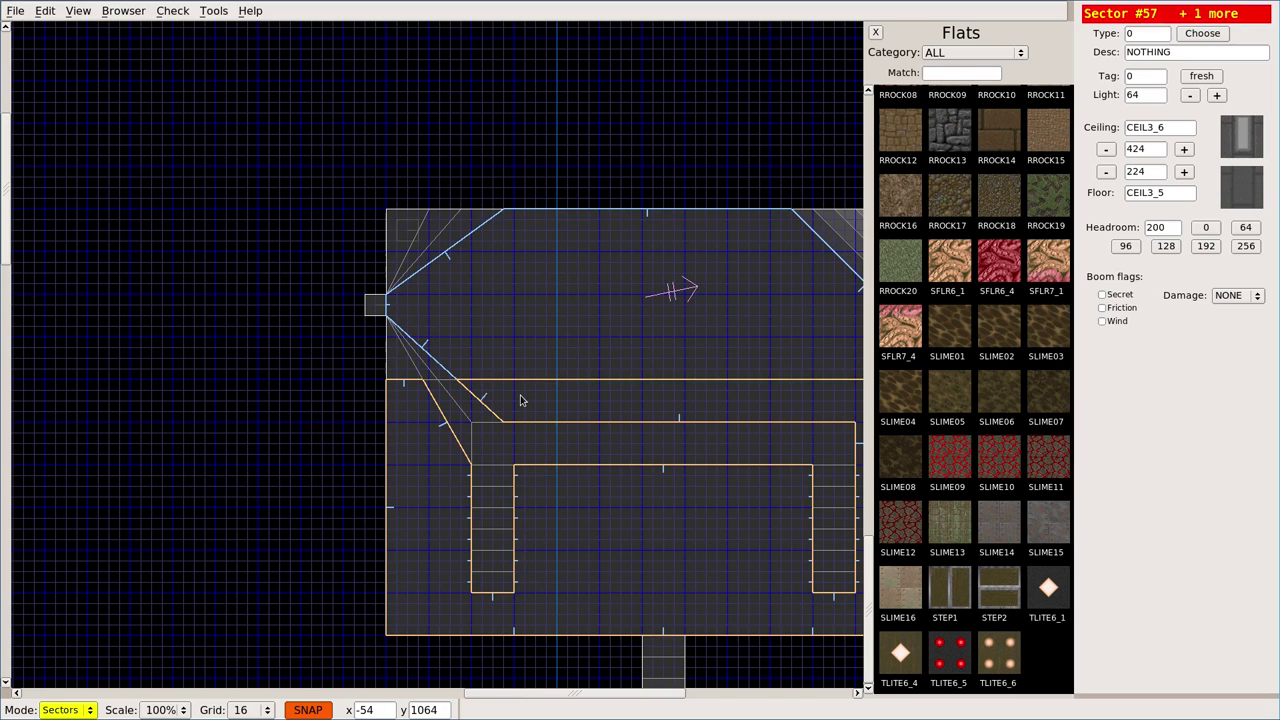
click(474, 403)
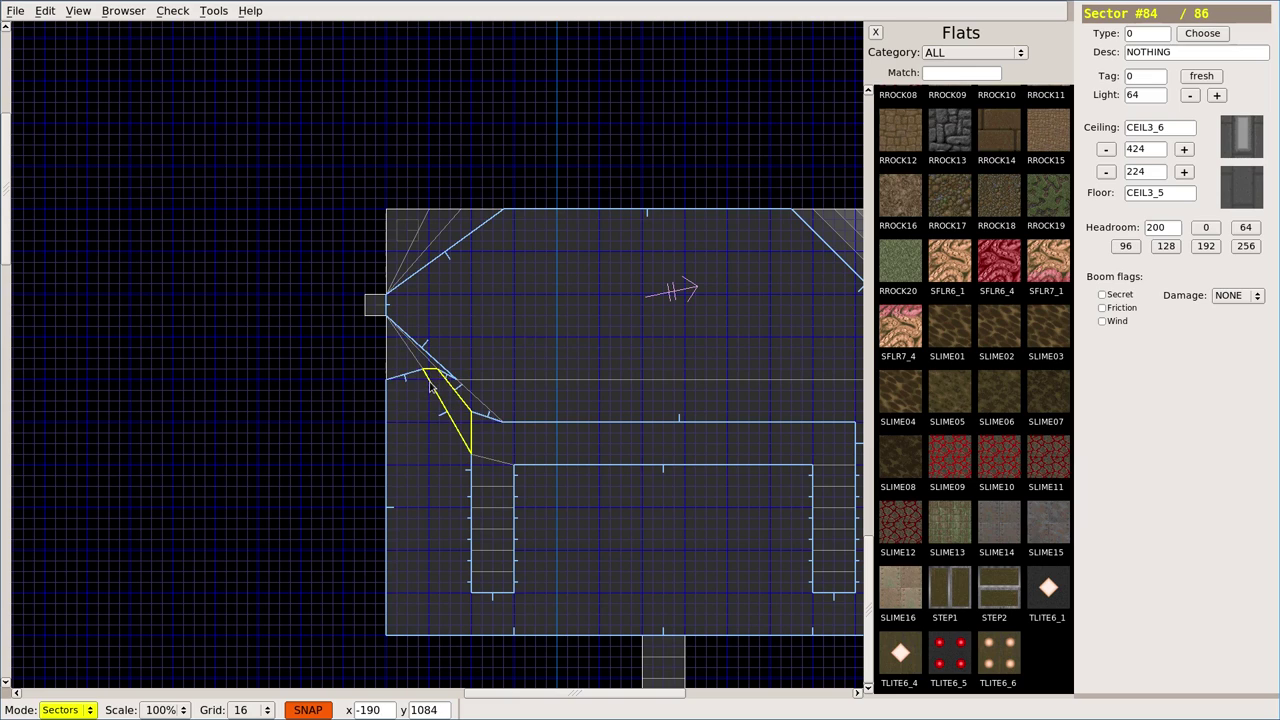
key(ctrl+z)
click(430, 383)
click(441, 371)
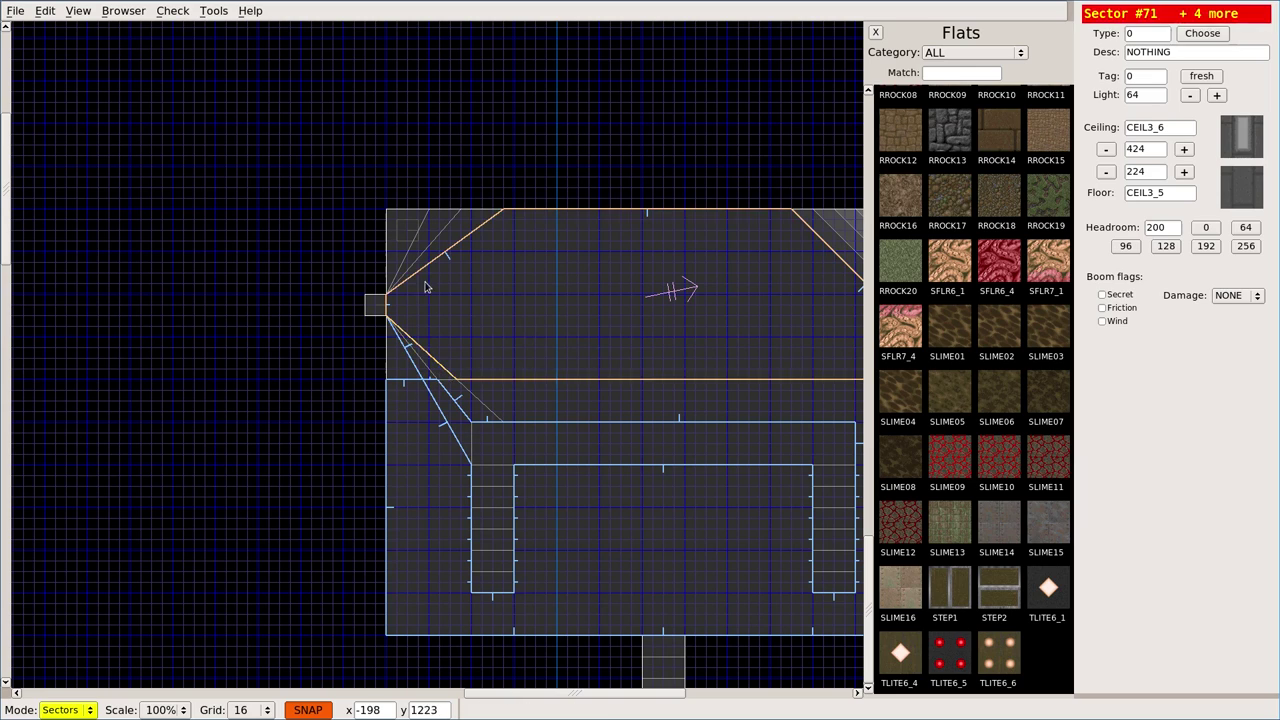
click(443, 237)
click(420, 235)
click(395, 266)
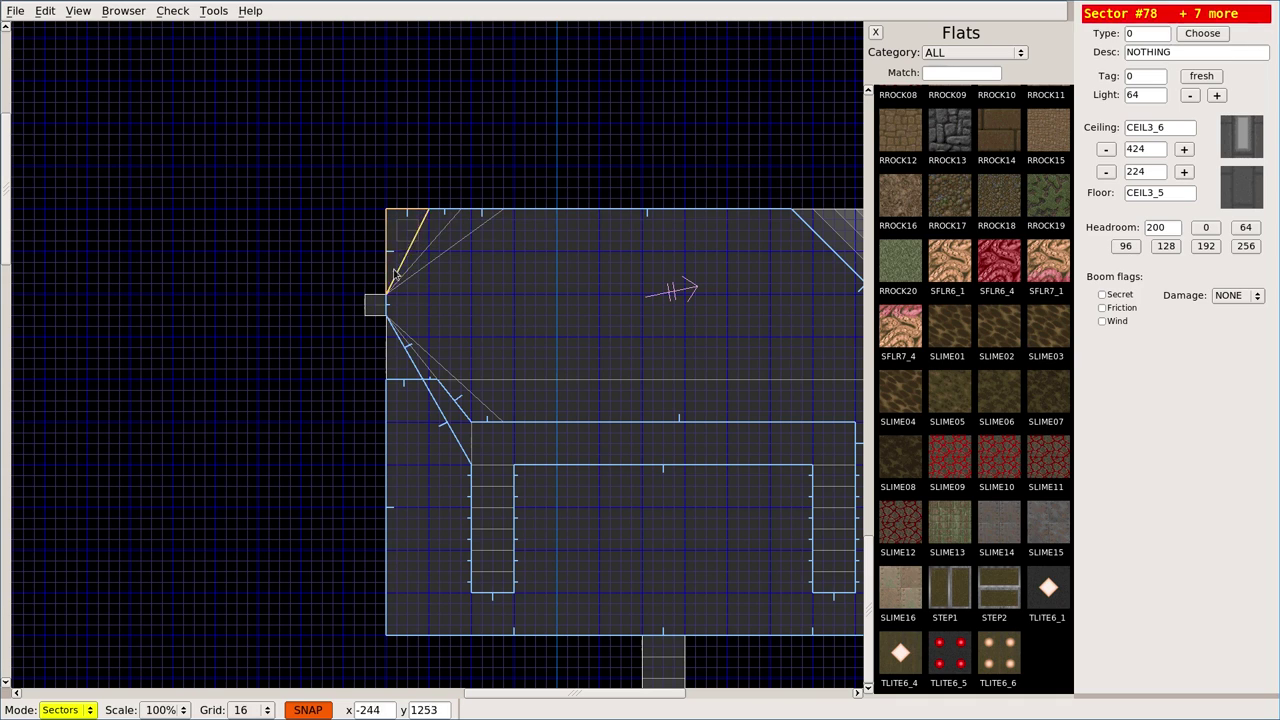
click(376, 302)
click(396, 363)
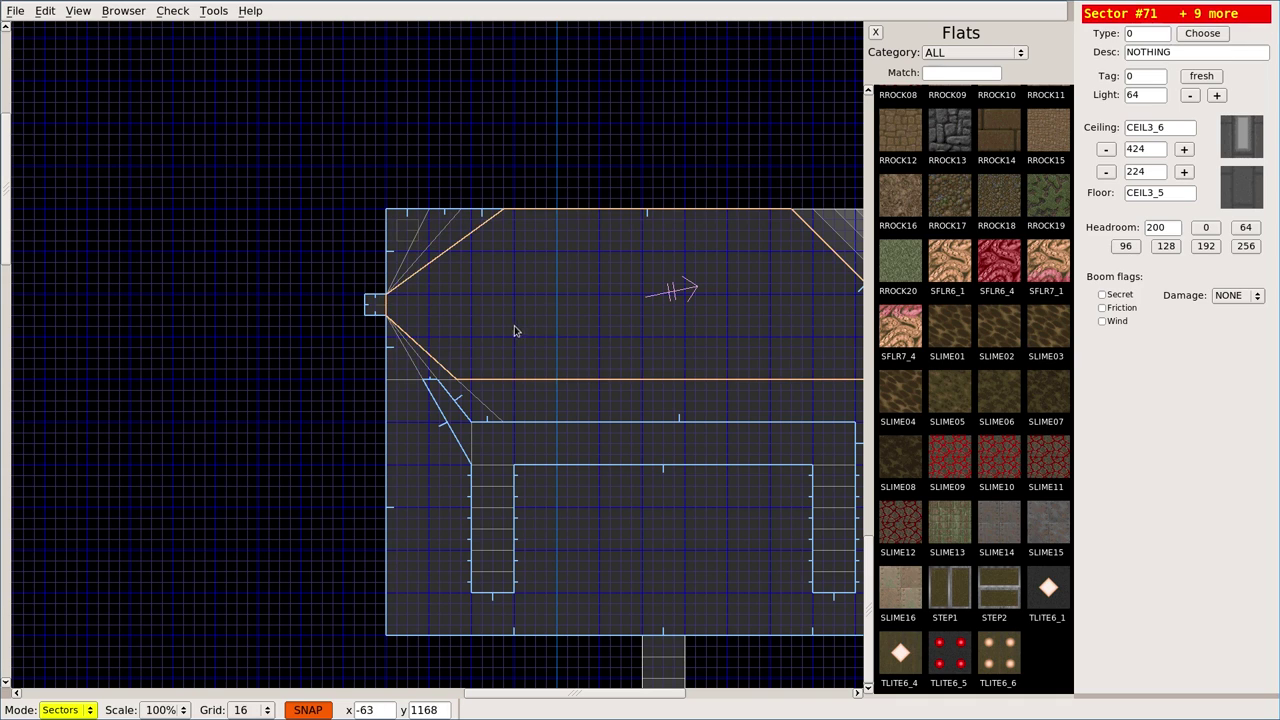
click(455, 408)
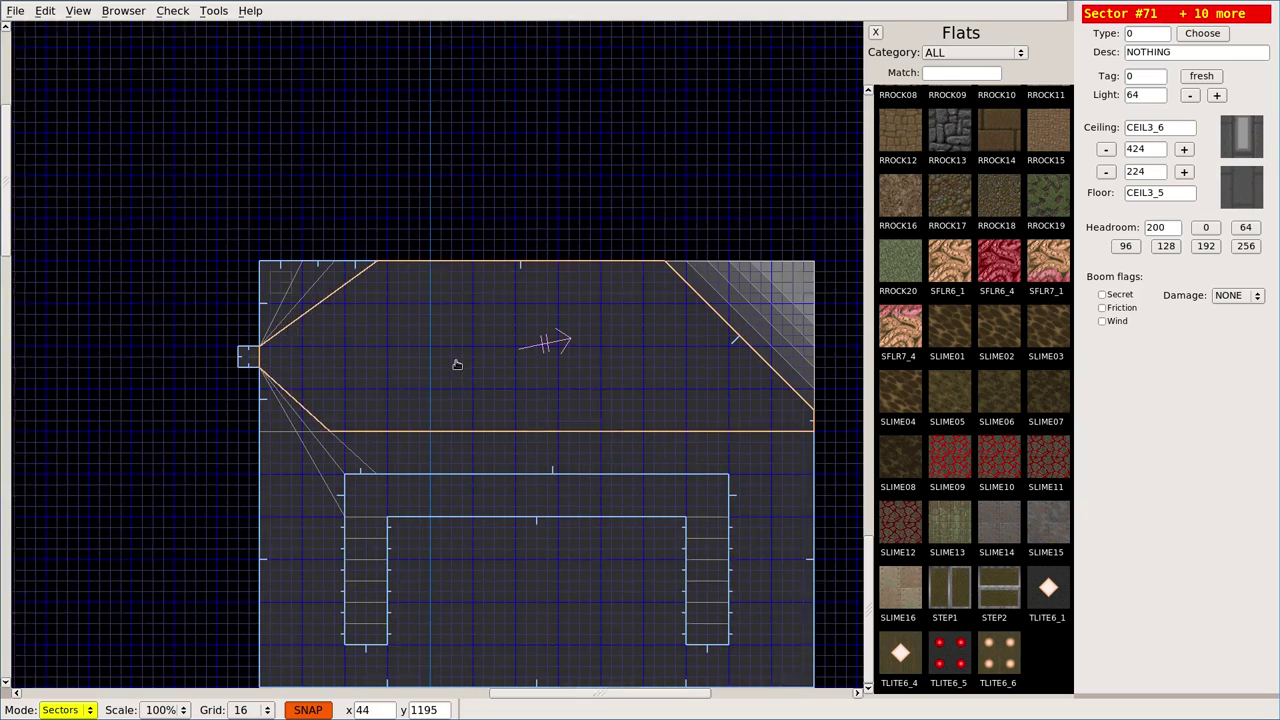
scroll(300, 415, up, 2)
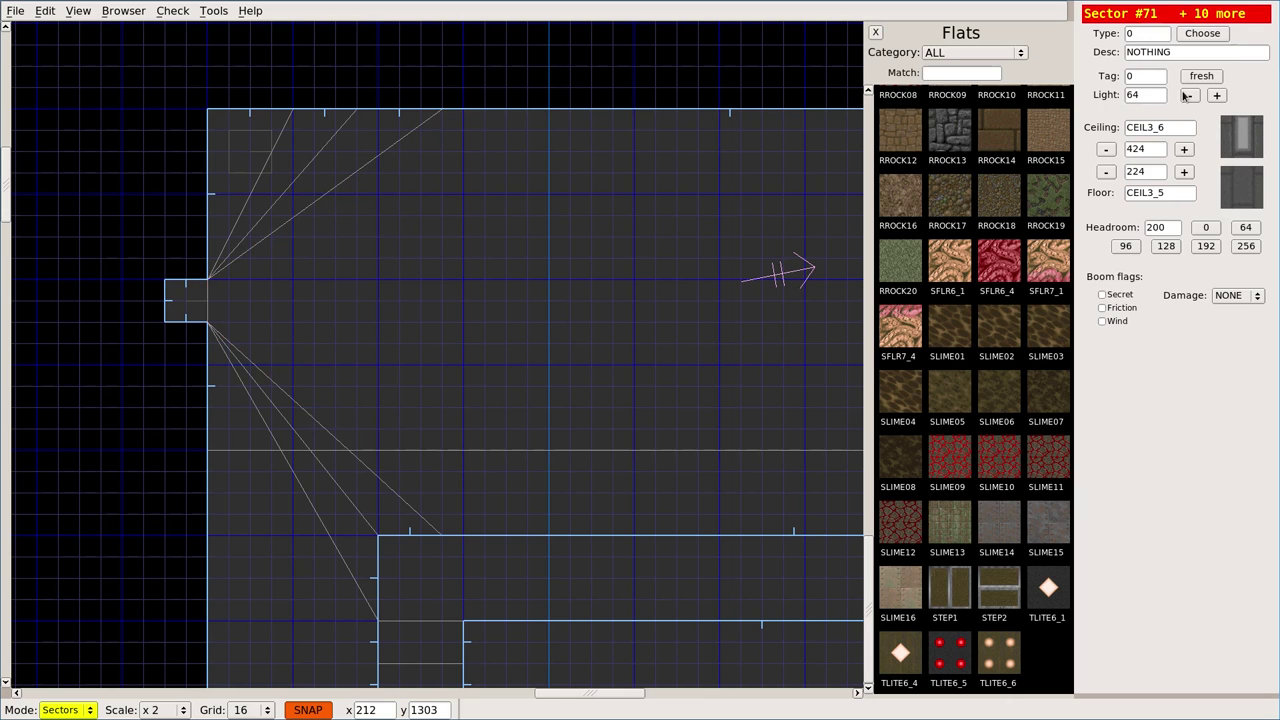
click(1217, 95)
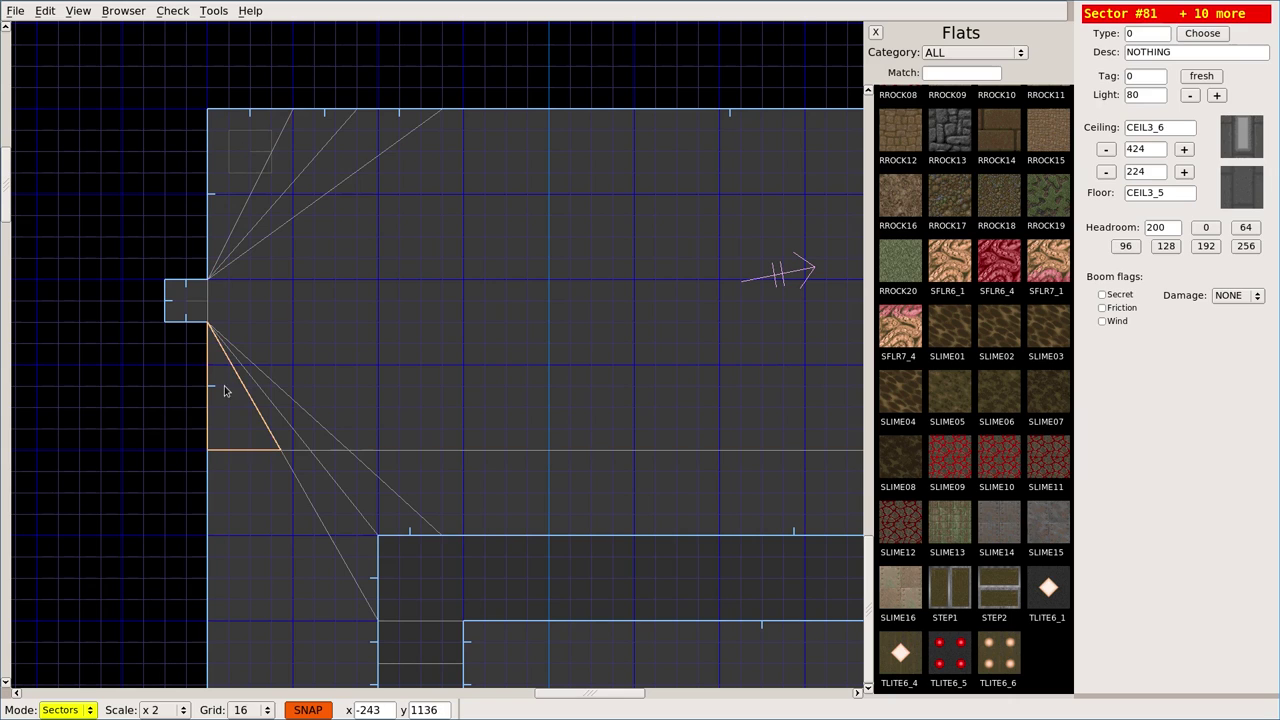
Exclude the two outermost sectors along the west wall south of the alcove and set the remaining selected sectors' light to 96.
click(226, 388)
click(228, 458)
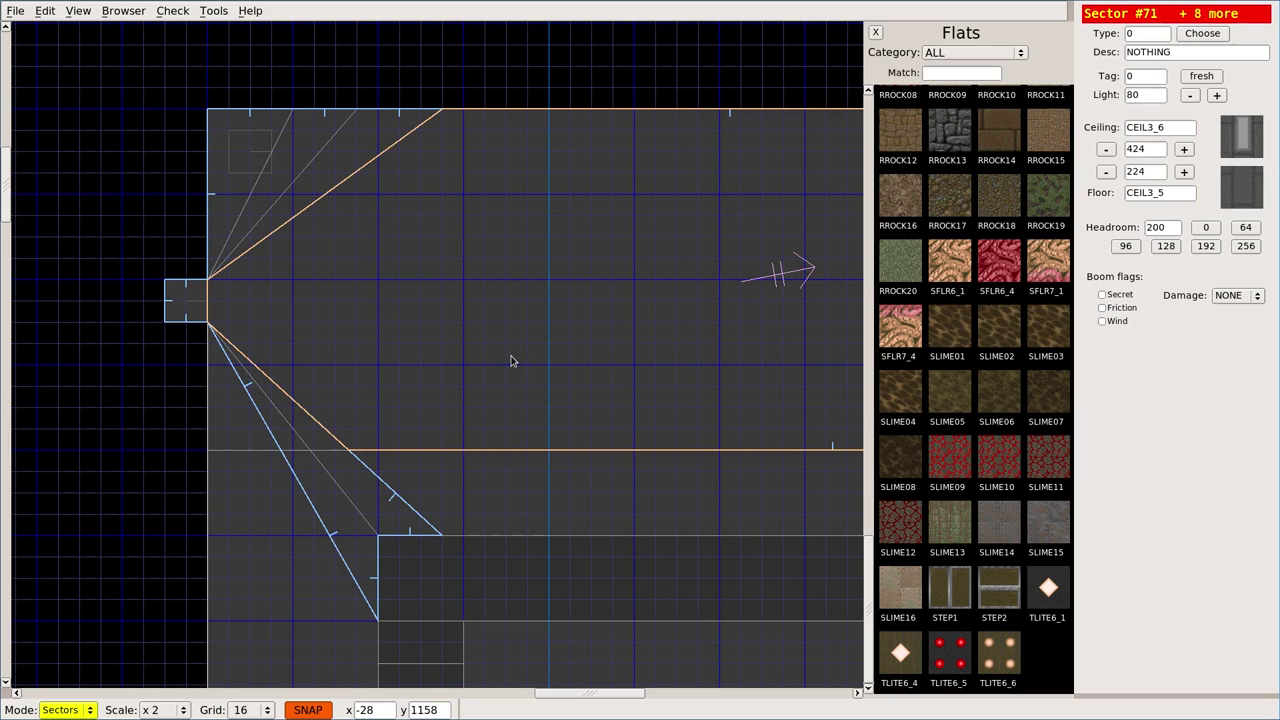
click(1217, 95)
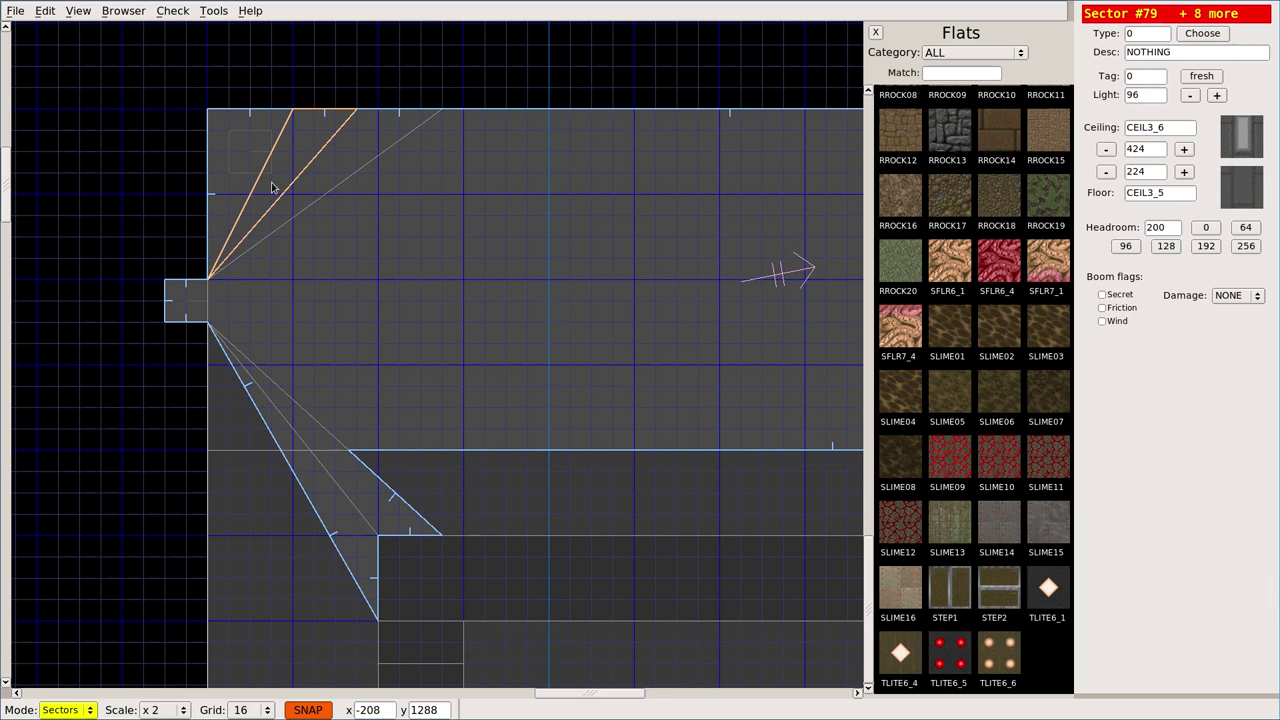
Undo the light changes, the fanned ray lines, the lamp and the west alcove.
key(ctrl+z)
key(ctrl+z)
key(ctrl+z)
key(ctrl+z)
key(ctrl+z)
key(ctrl+z)
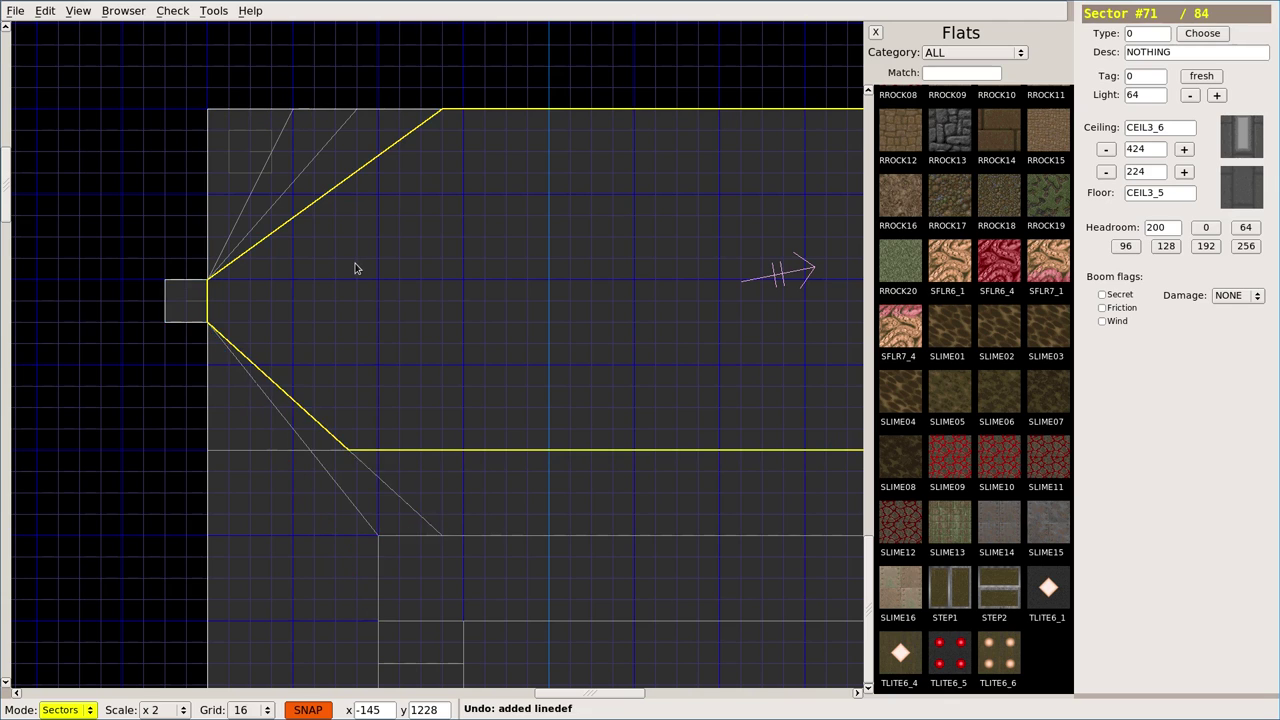
key(ctrl+z)
key(ctrl+z)
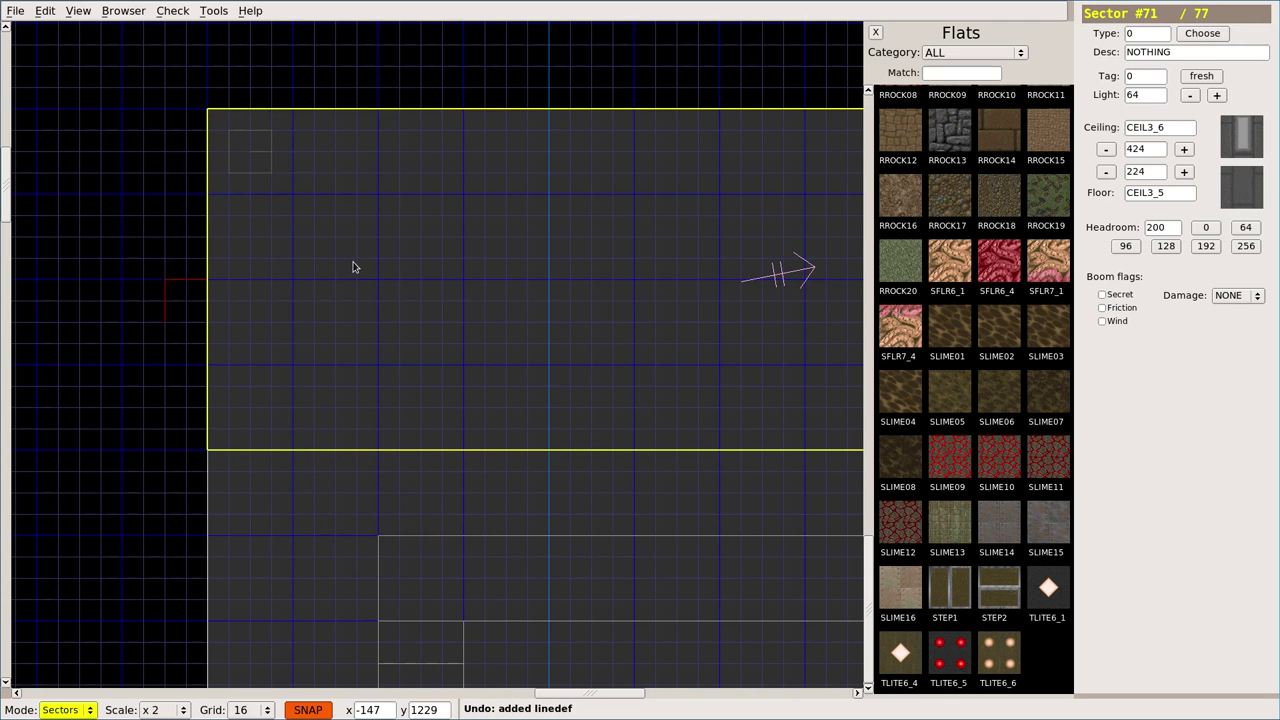
Draw a 64 by 64 alcove outward from the room's north wall, between x 64 and x 128.
middle_drag(509, 221, 266, 571)
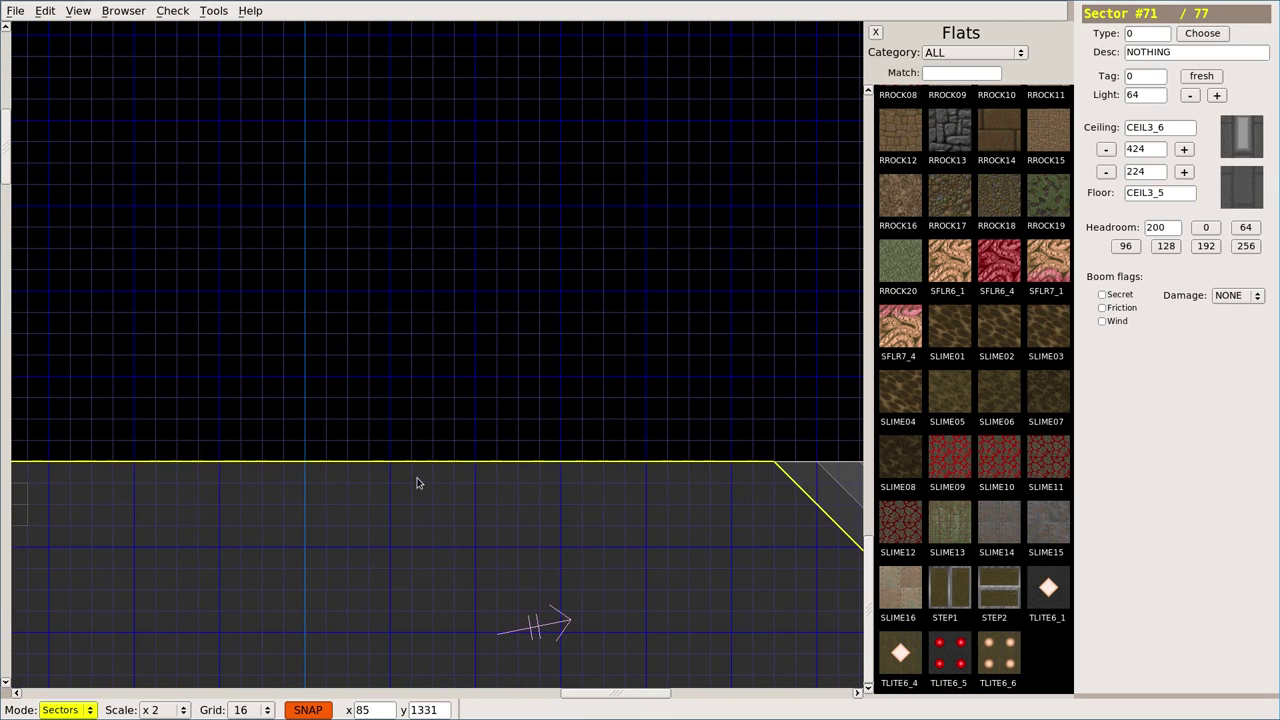
key(v)
click(390, 462)
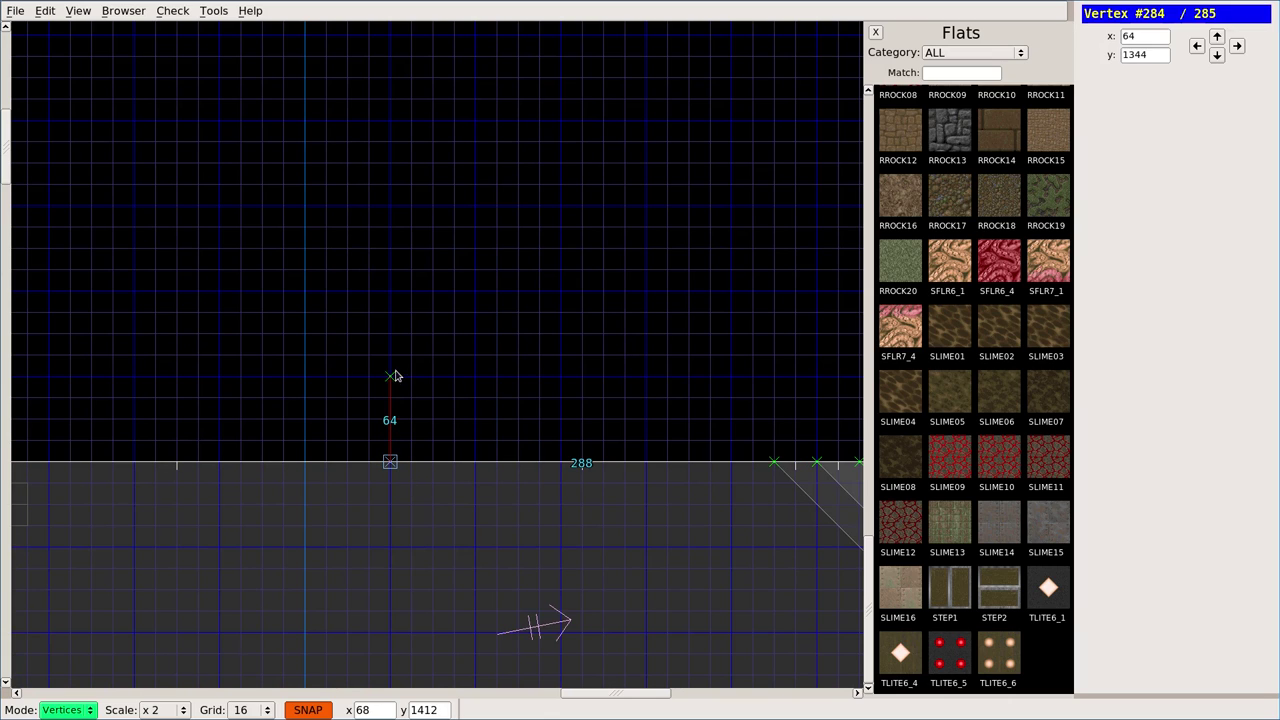
click(390, 377)
click(475, 377)
click(475, 462)
key(ctrl+z)
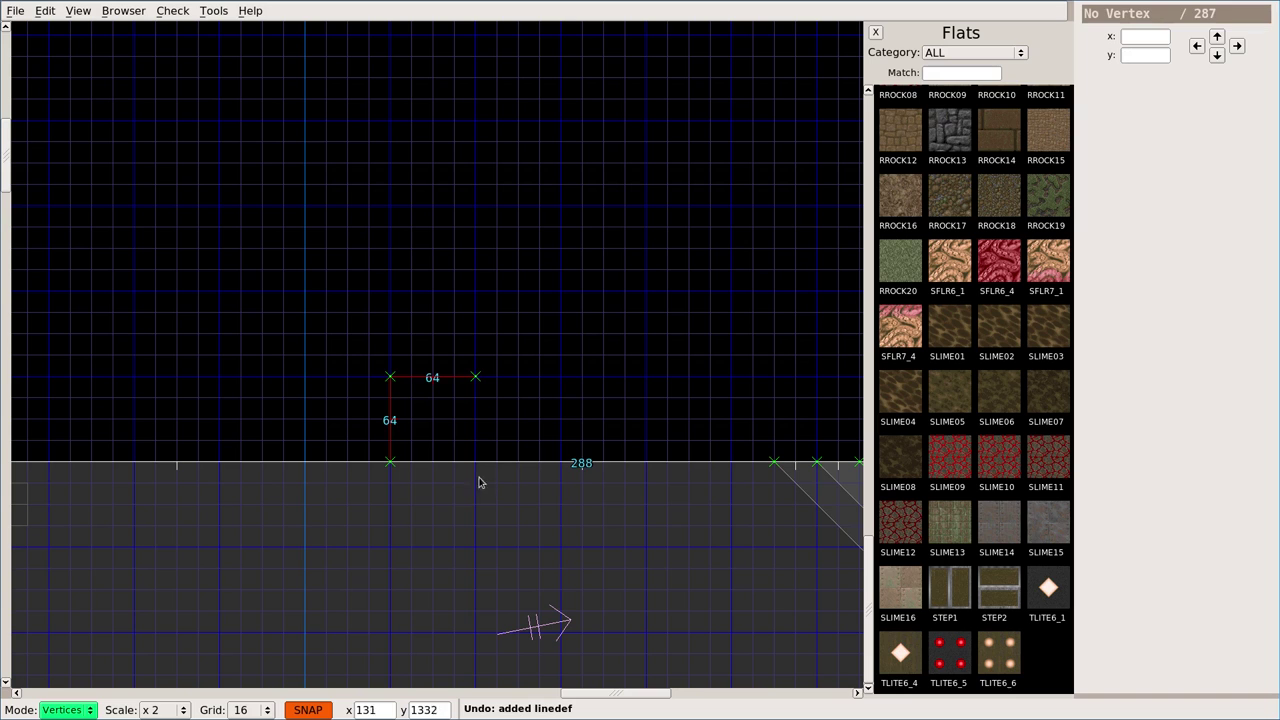
click(475, 462)
click(475, 377)
Set the grid to 64 and undo the stray line drawn east from the new alcove's northeast corner.
scroll(475, 380, down, 3)
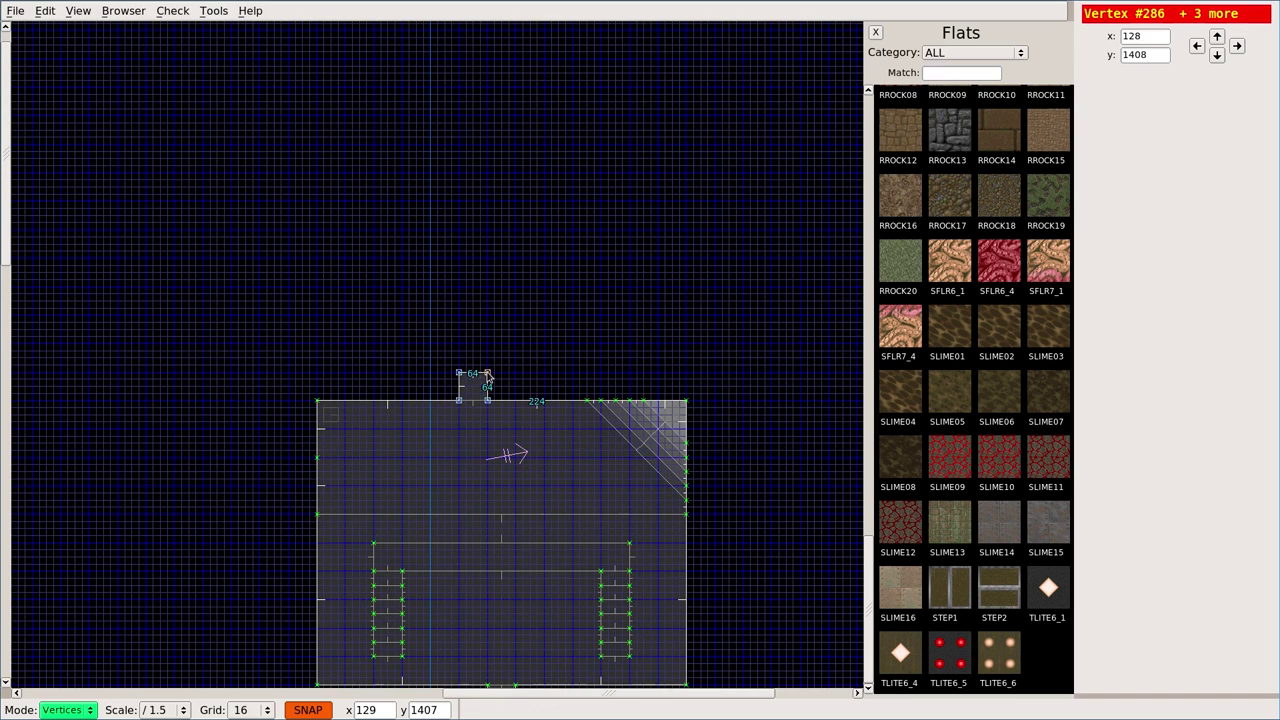
click(487, 374)
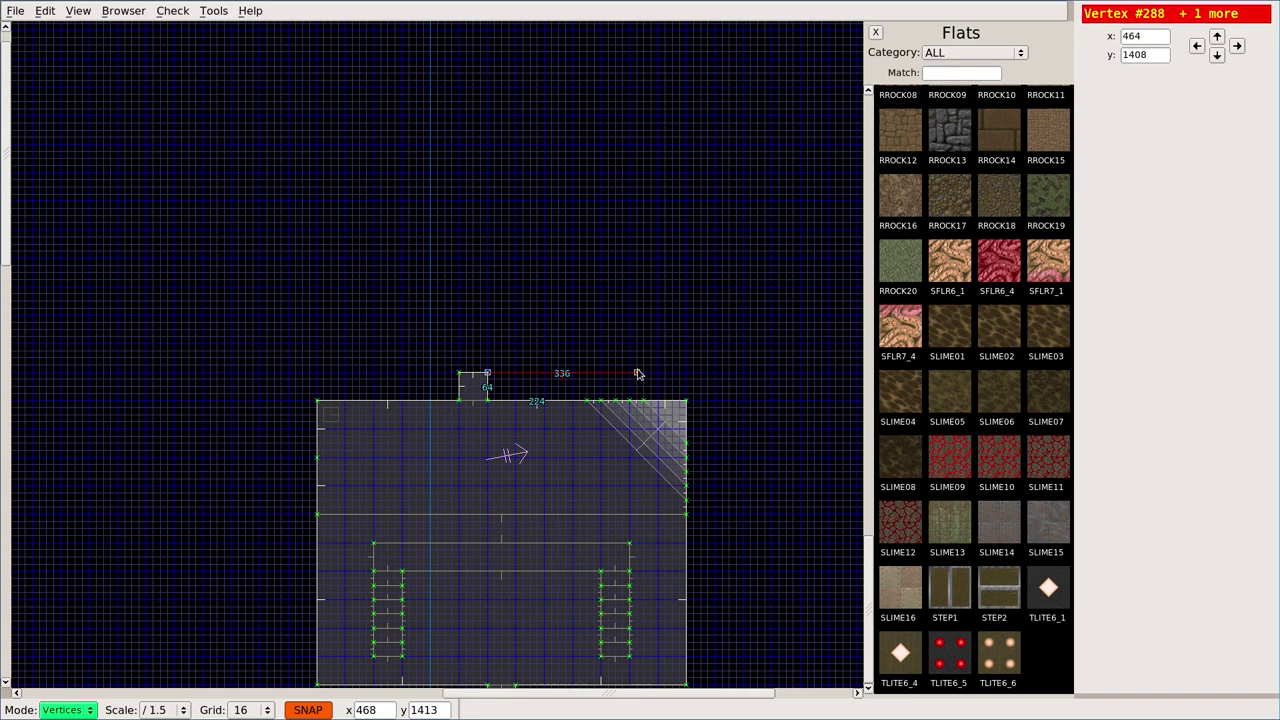
key(bracketright)
key(bracketright)
drag(636, 372, 633, 372)
key(ctrl+z)
key(ctrl+z)
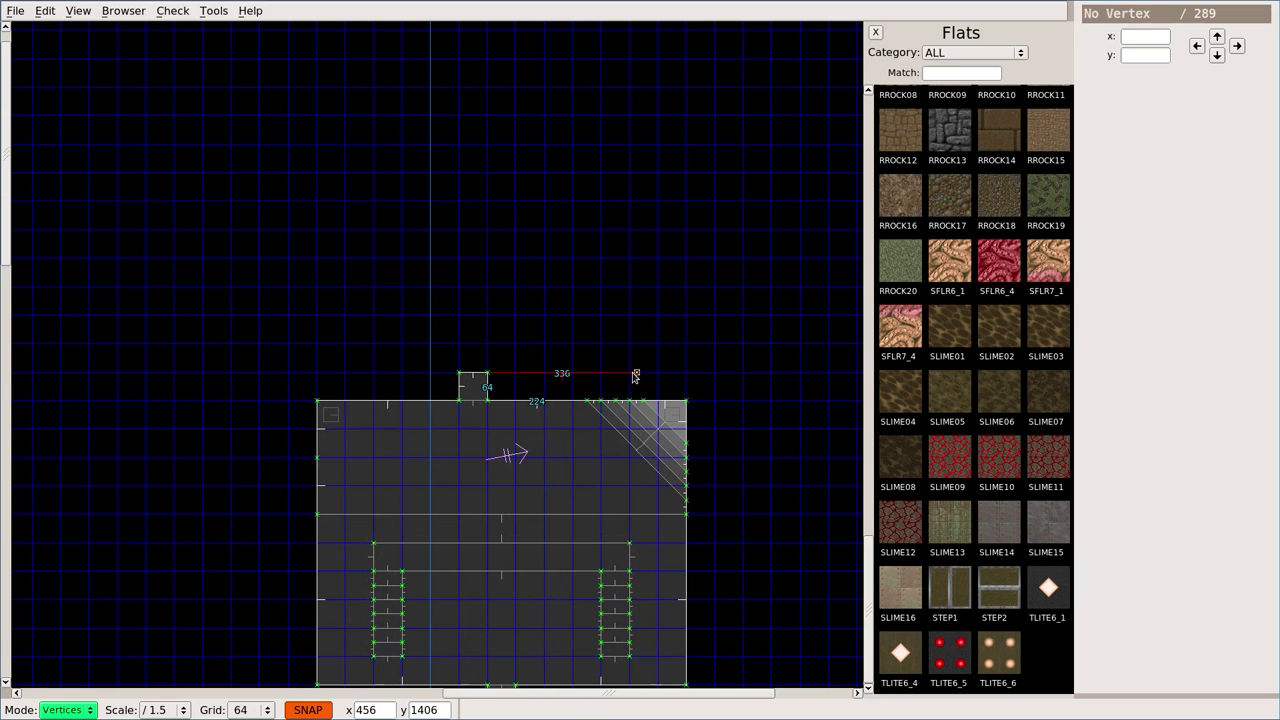
click(637, 375)
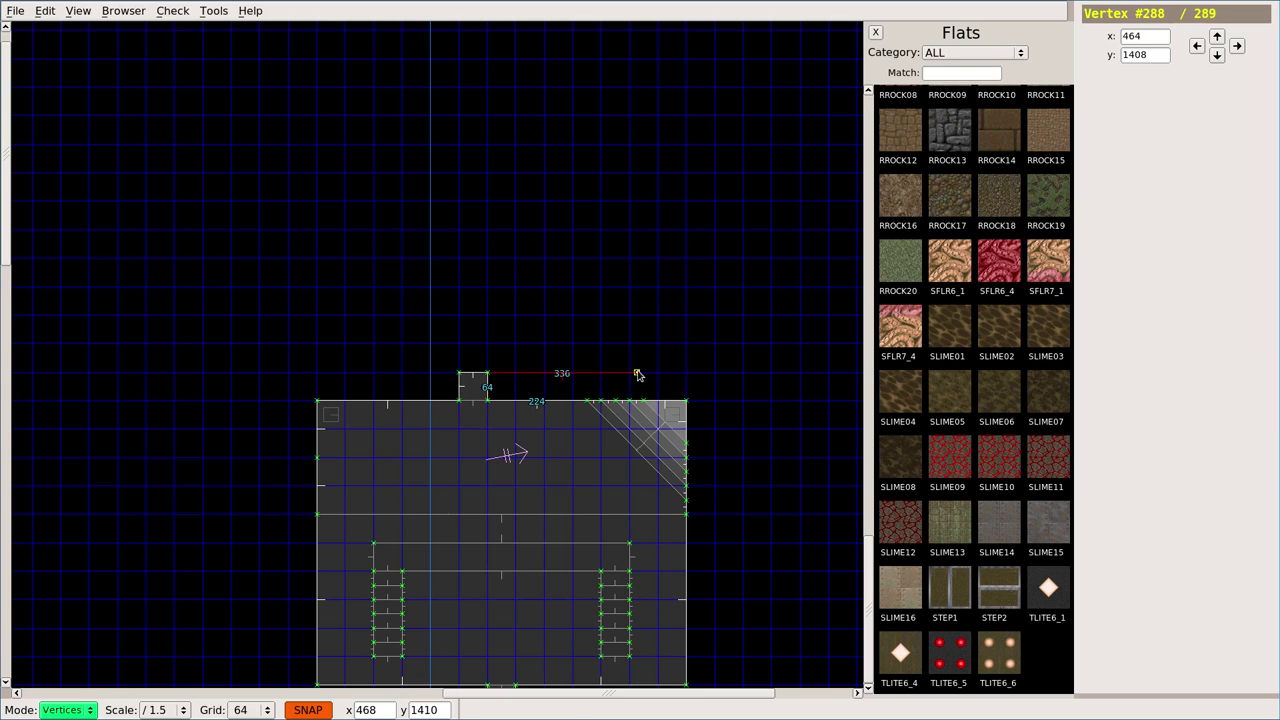
key(ctrl+z)
Draw a 704 by 384 room north of the alcove, running from its northeast corner around to its northwest corner.
click(487, 373)
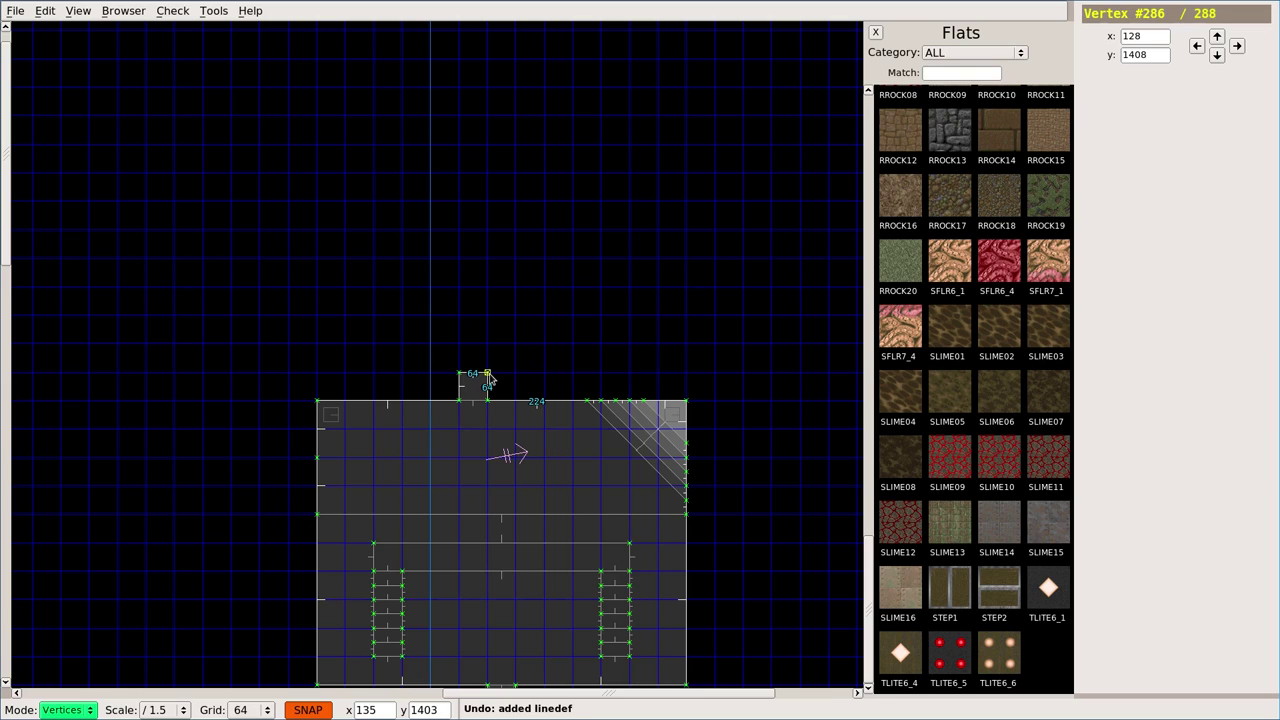
click(629, 372)
click(629, 201)
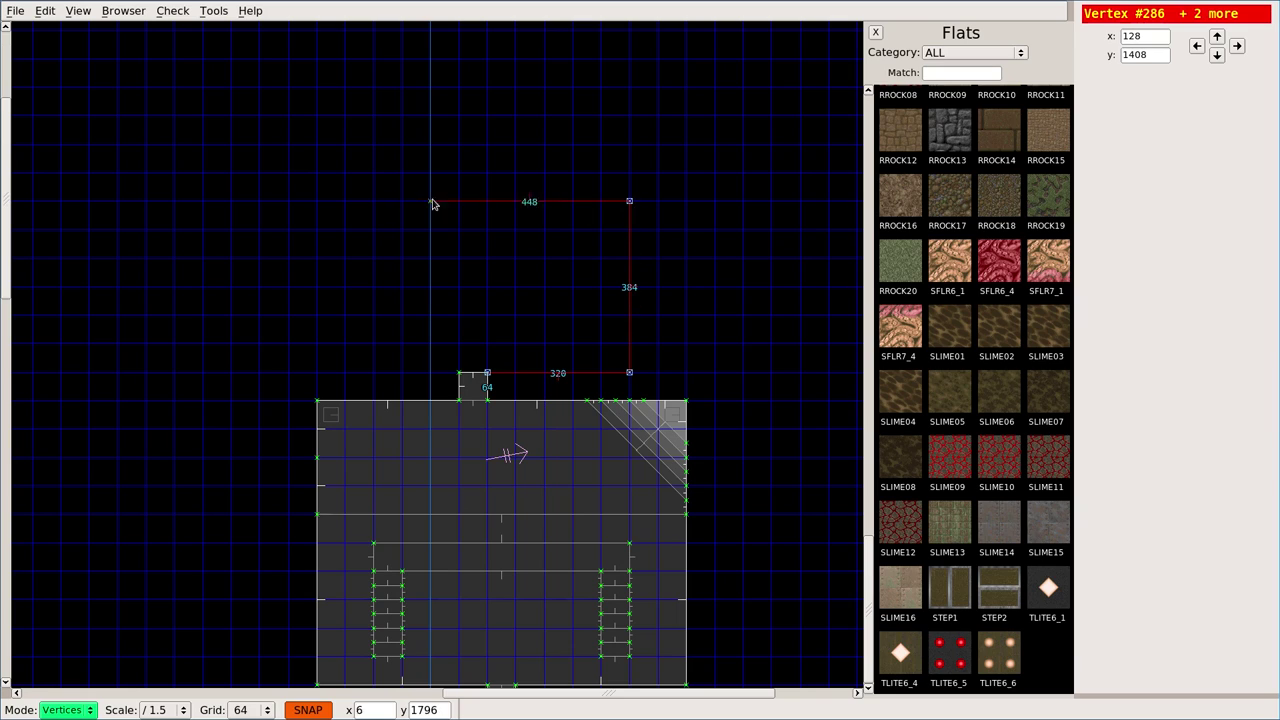
click(316, 201)
click(316, 372)
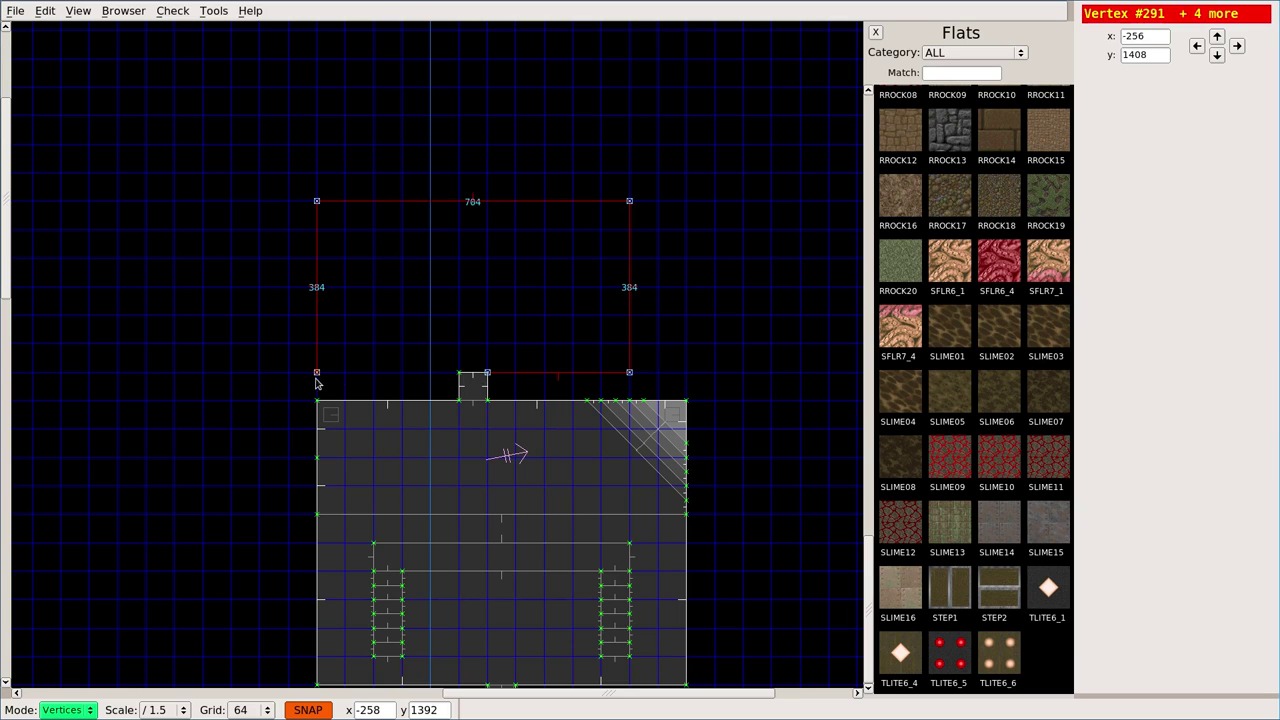
click(458, 372)
click(316, 287)
click(288, 287)
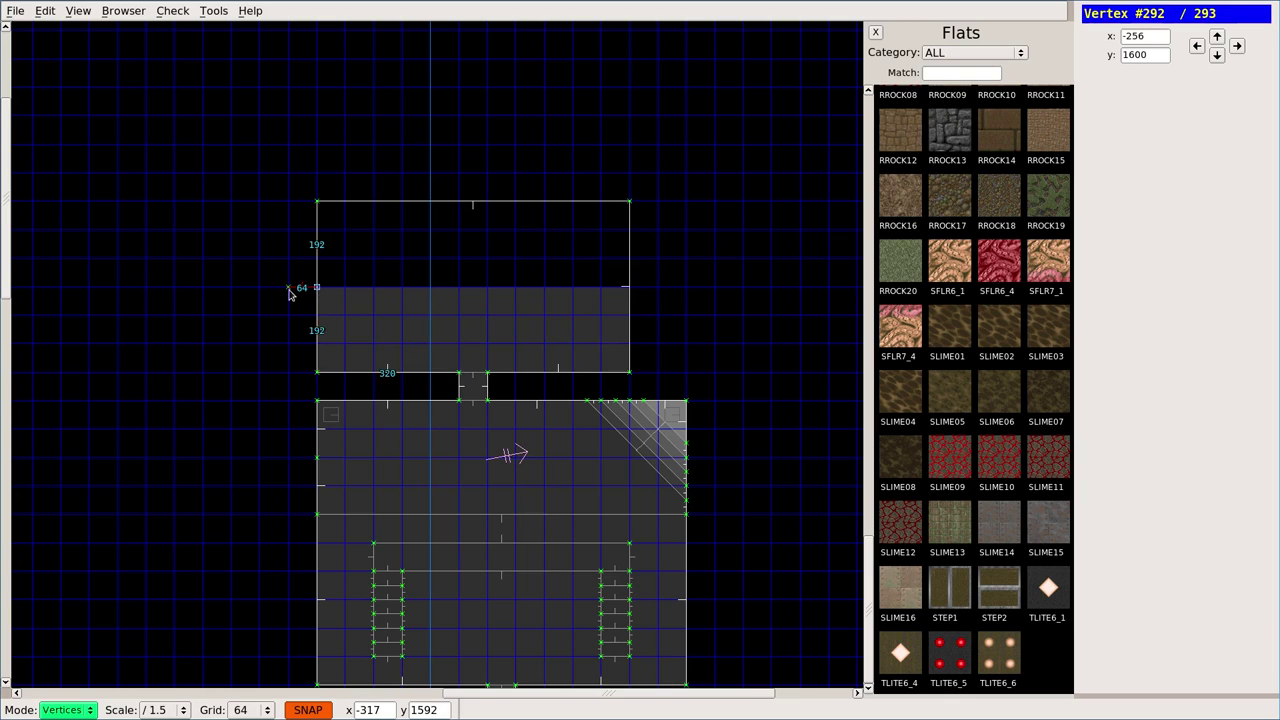
click(288, 258)
click(316, 258)
click(310, 262)
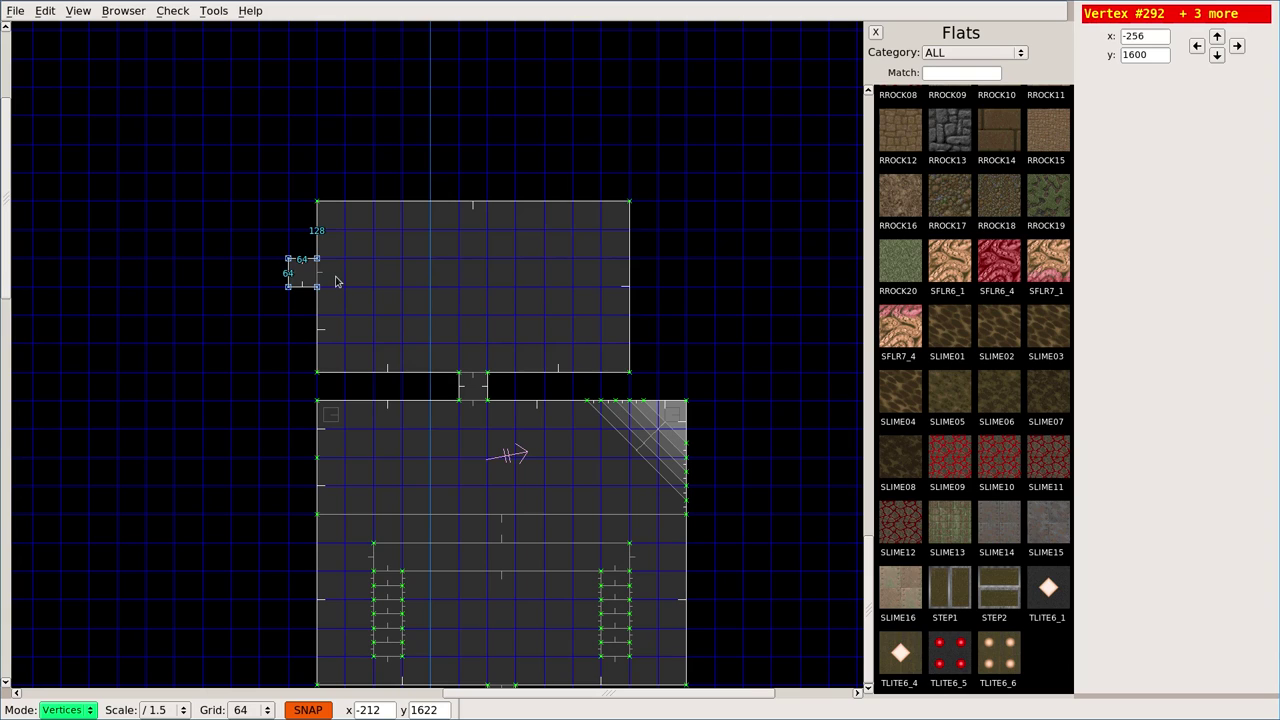
key(ctrl+z)
key(ctrl+z)
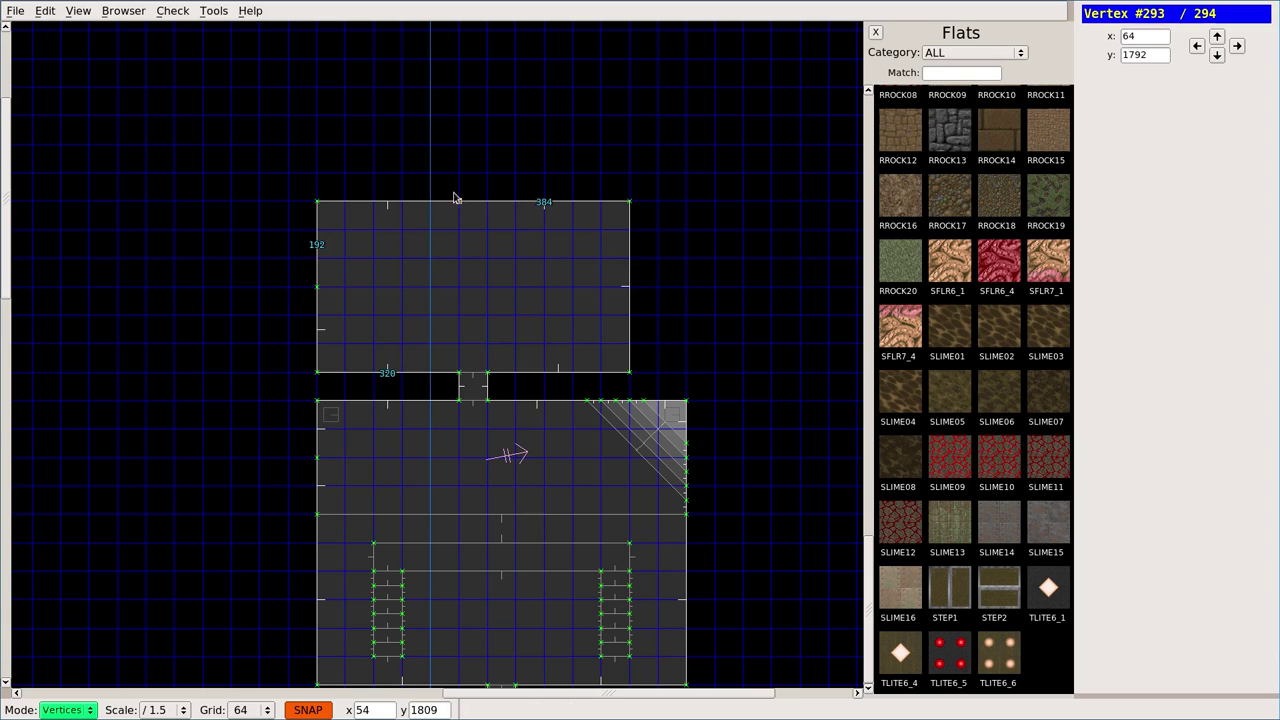
Draw a 64 by 64 alcove on the new room's north wall, between x 64 and x 128.
click(459, 201)
click(459, 173)
click(487, 173)
click(487, 201)
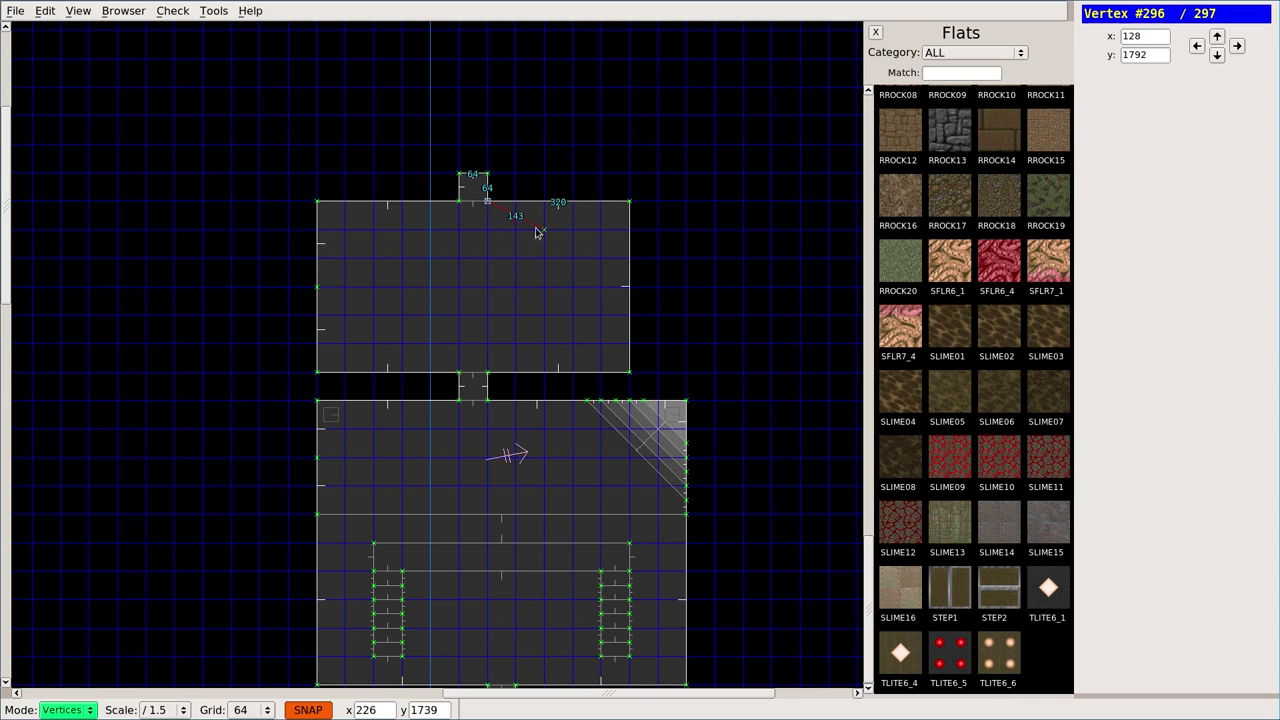
Draw three lines fanning from the north alcove's southeast corner to the east wall, ending 128, 192 and 256 units below the room's northeast corner.
click(629, 258)
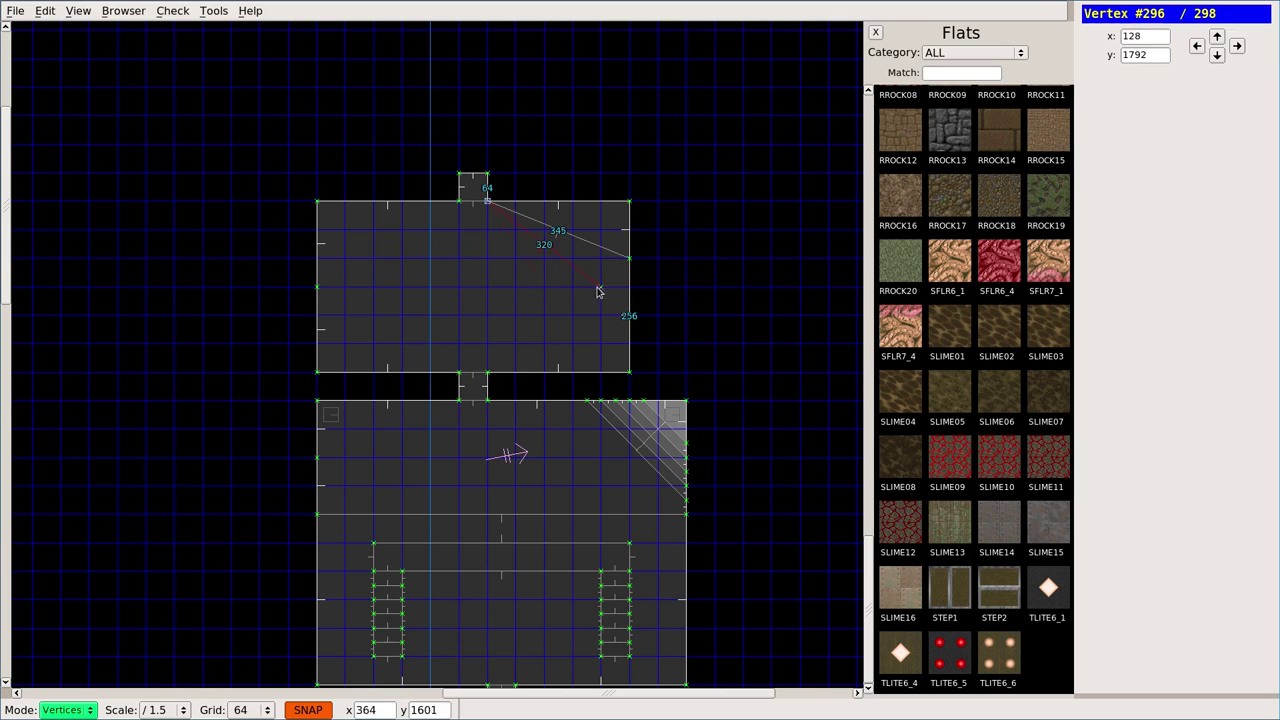
click(629, 287)
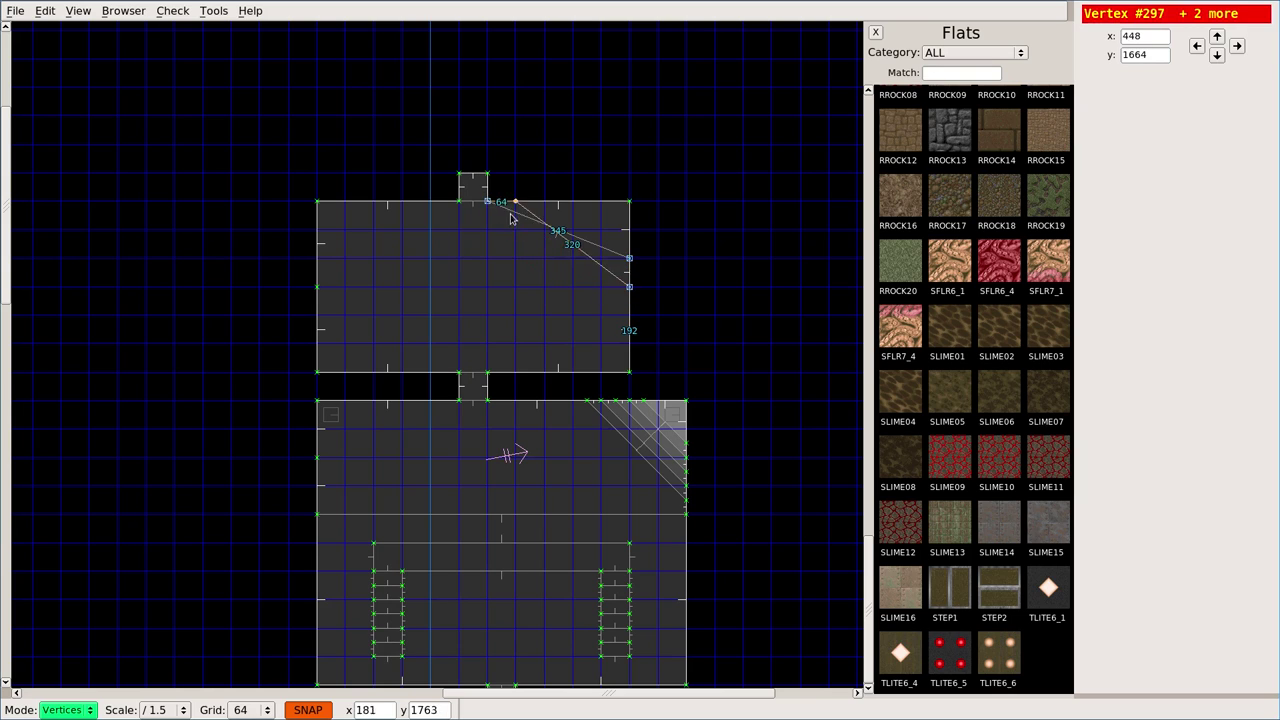
click(629, 315)
Draw three matching lines from the north alcove's southwest corner to the west wall, ending 128, 192 and 256 units below the northwest corner.
click(458, 201)
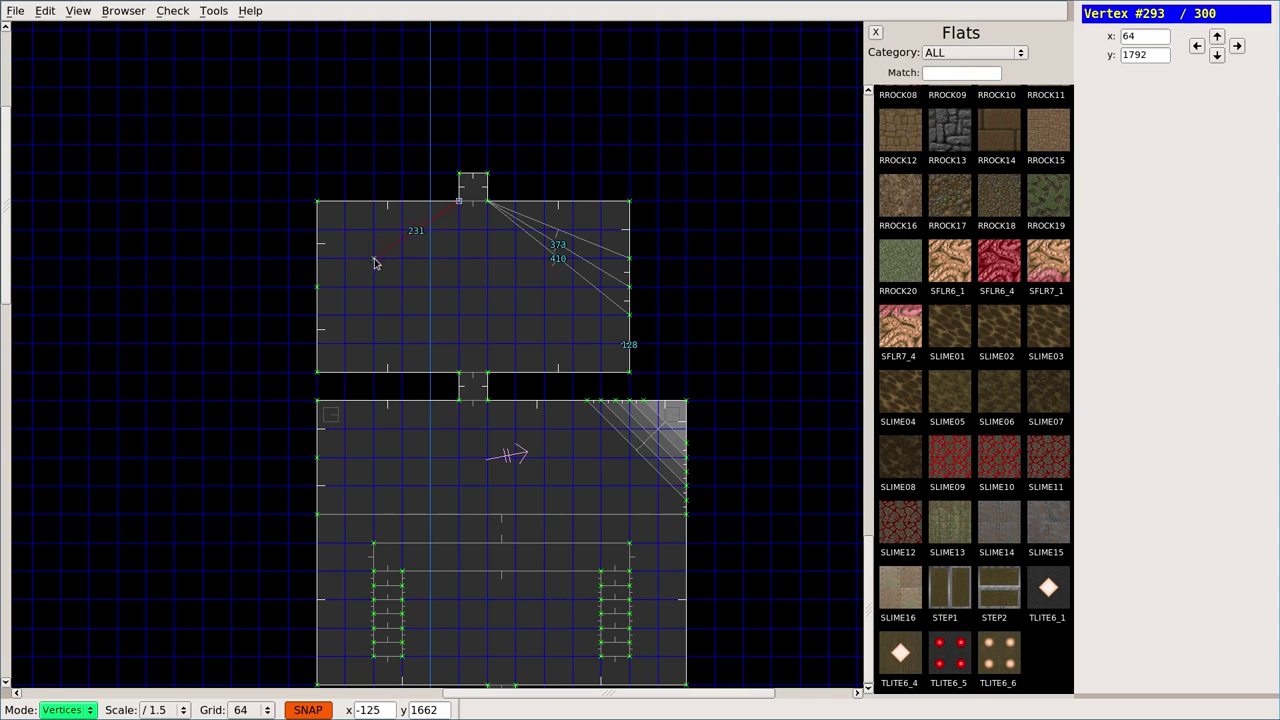
click(317, 258)
click(459, 202)
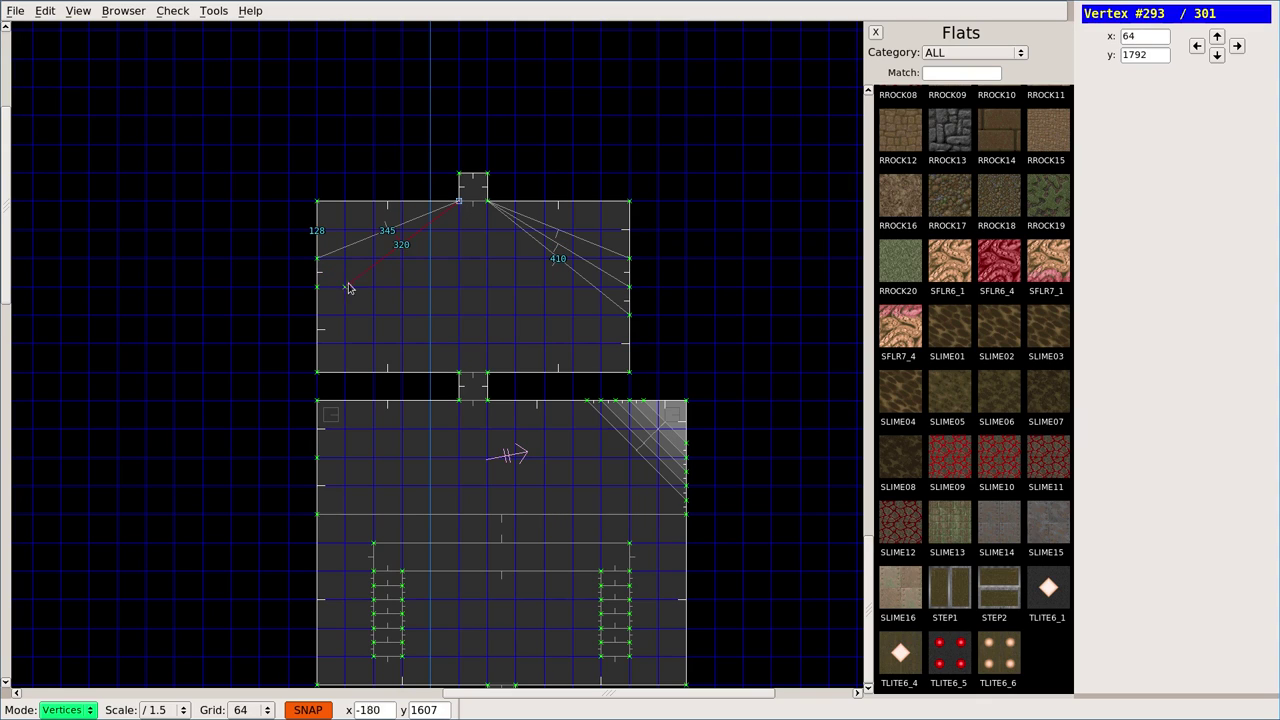
click(317, 287)
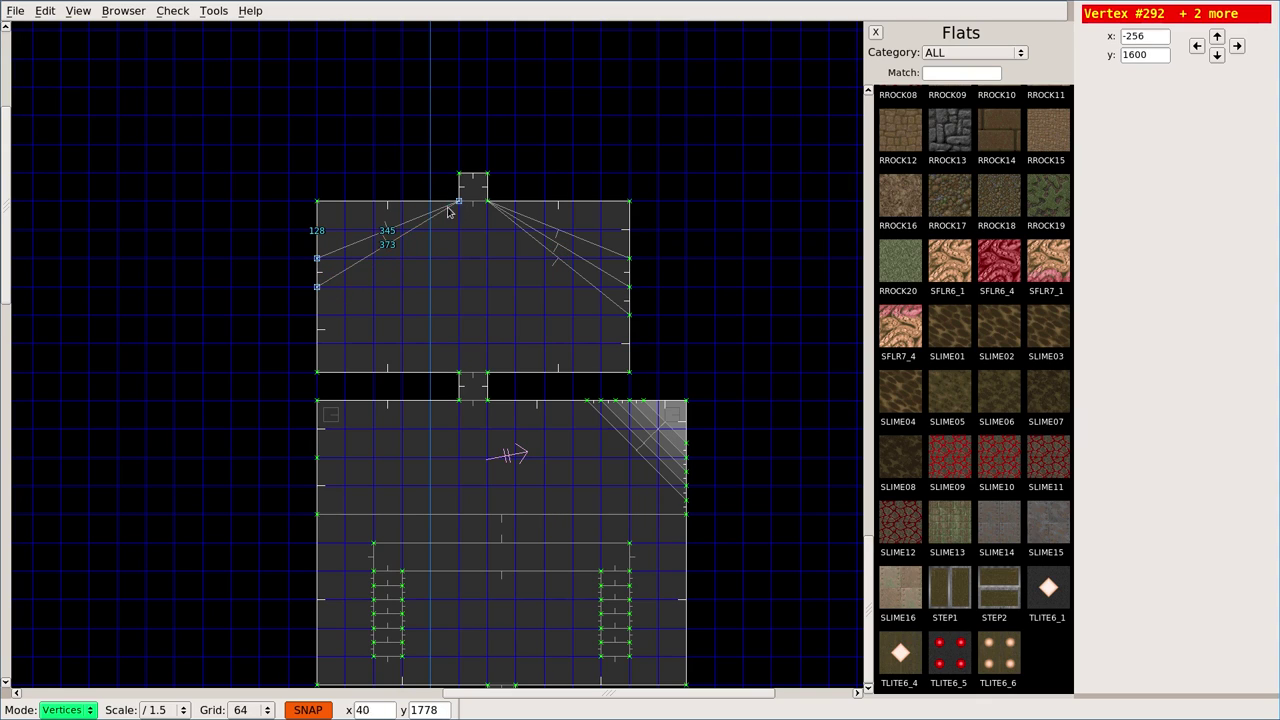
click(458, 201)
click(327, 314)
Set the grid to 32 and place a COLU light source in the centre of the north alcove.
key(s)
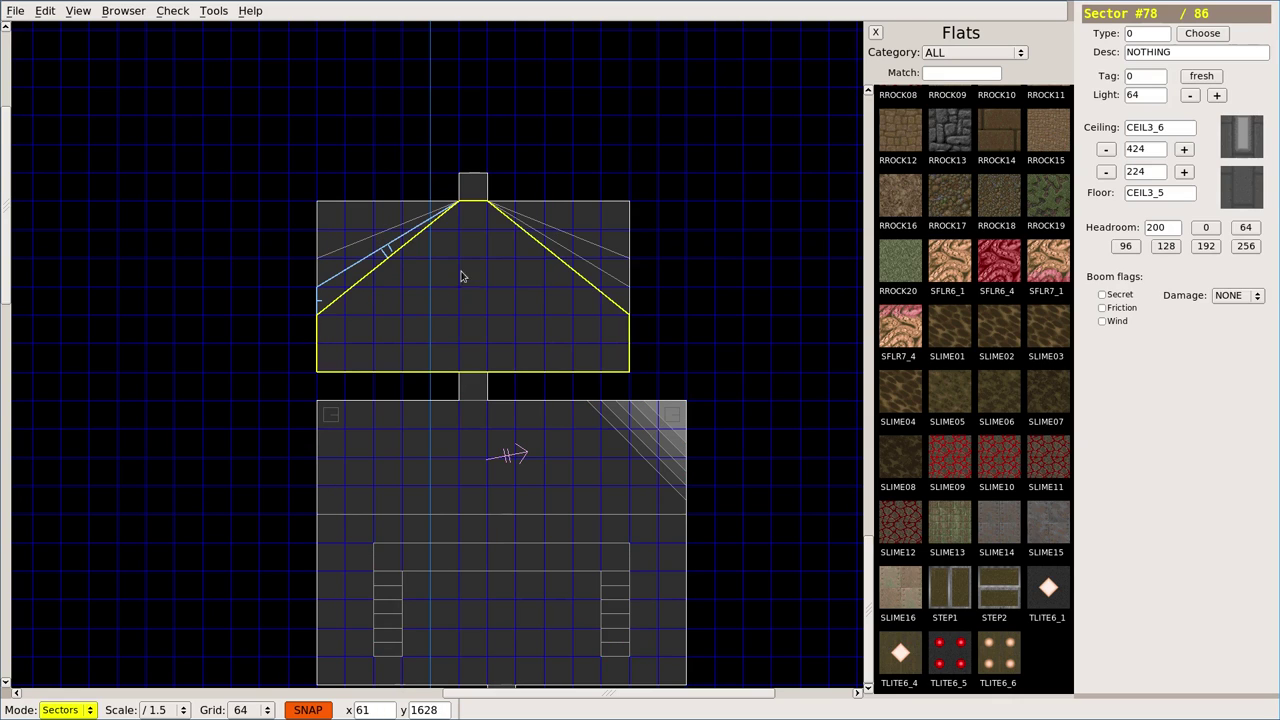
key([)
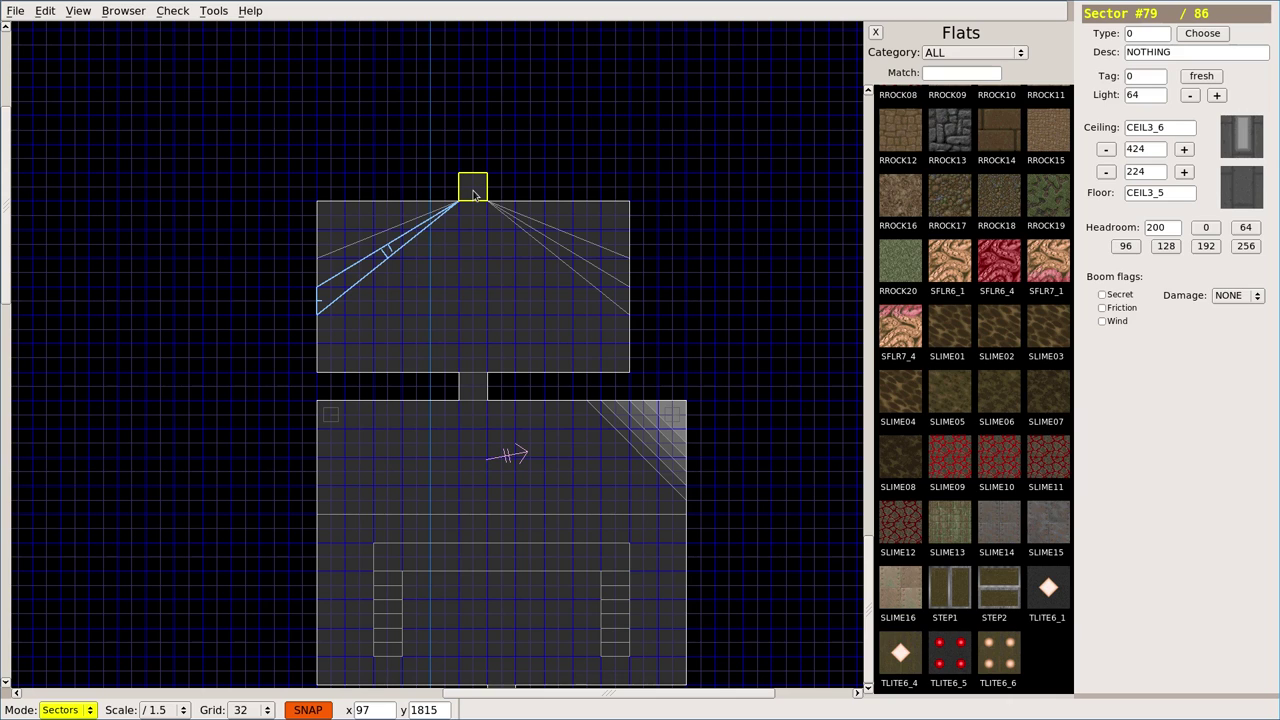
key(t)
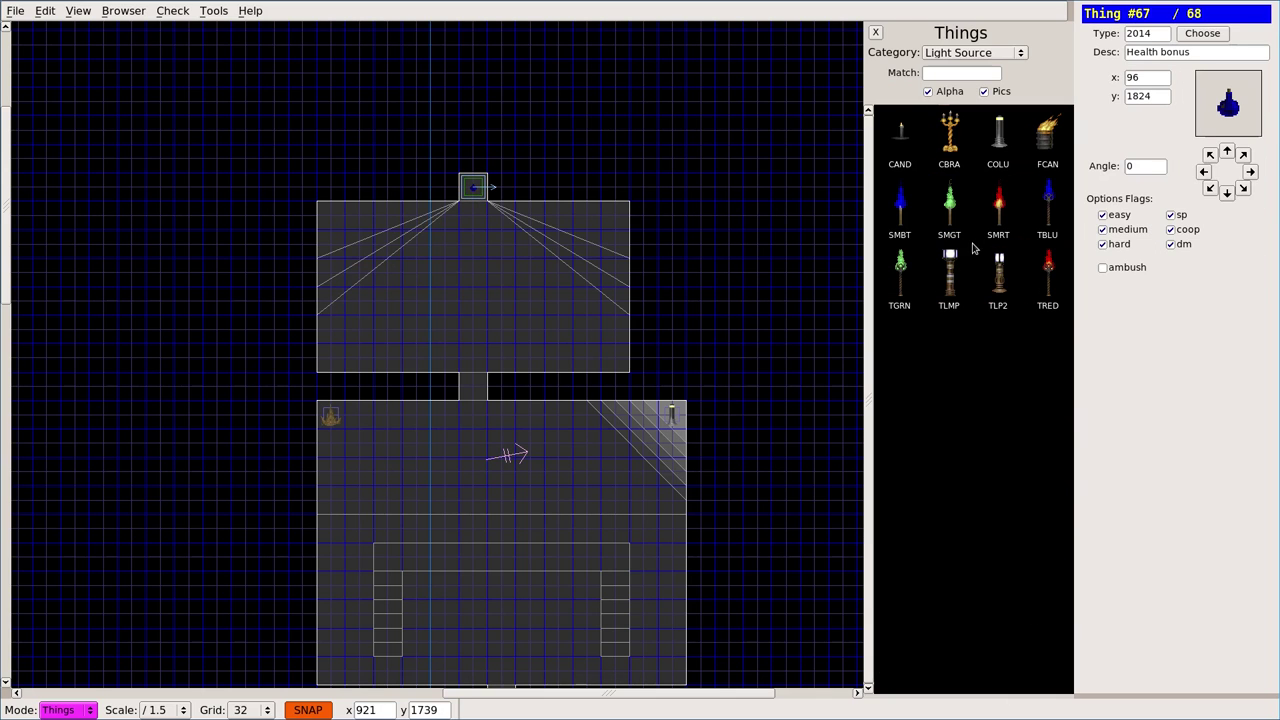
click(999, 135)
Select the north alcove, the central floor and all six ray sectors of the new room and set their light to 80.
key(s)
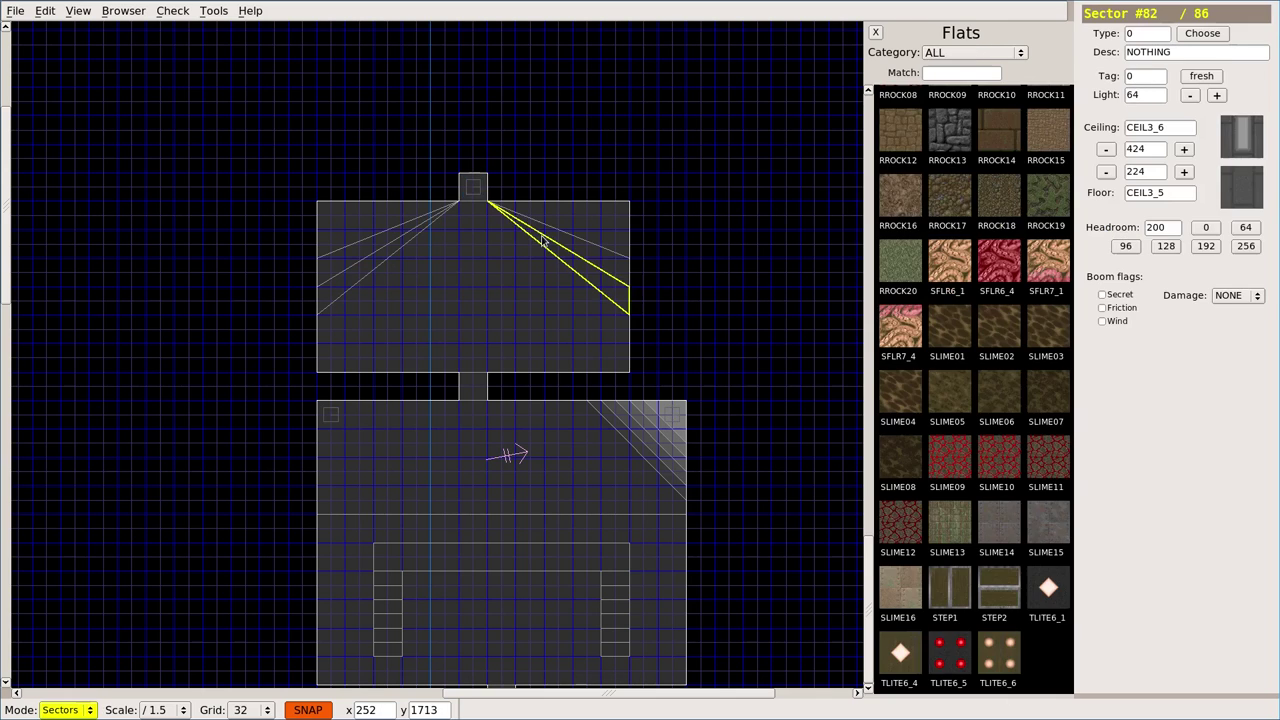
click(575, 214)
click(482, 199)
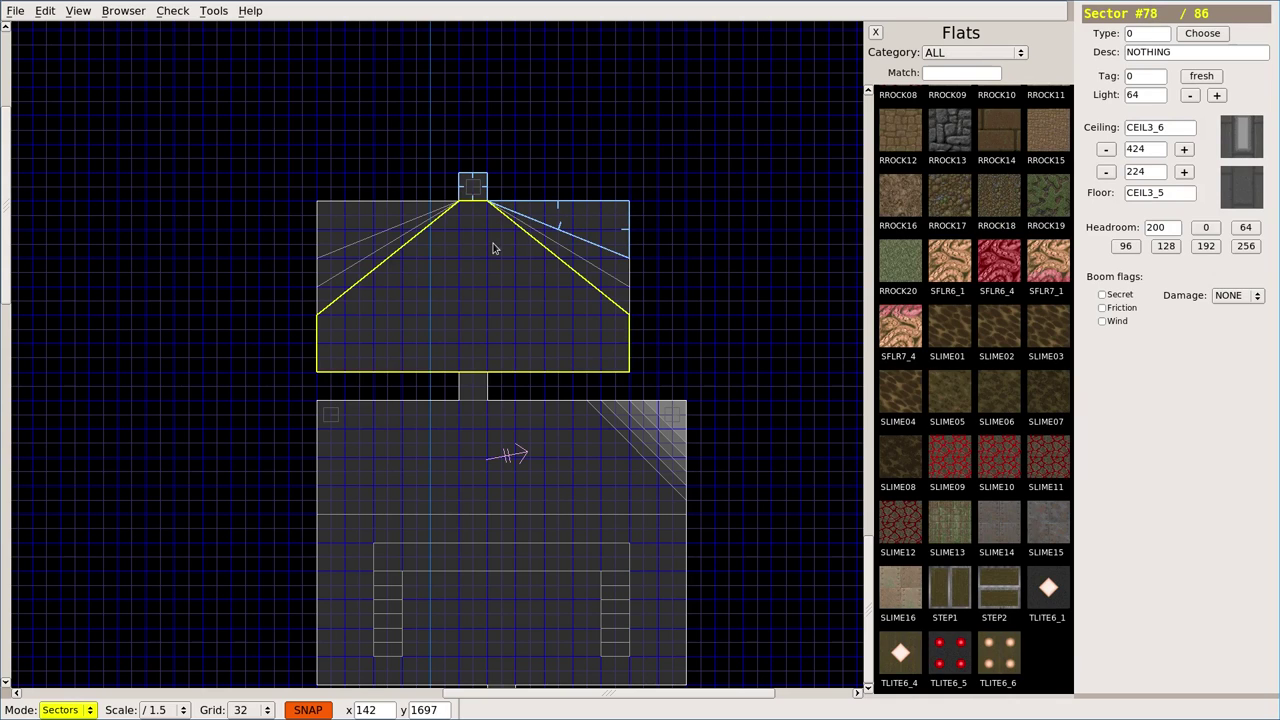
click(493, 243)
click(579, 260)
click(584, 254)
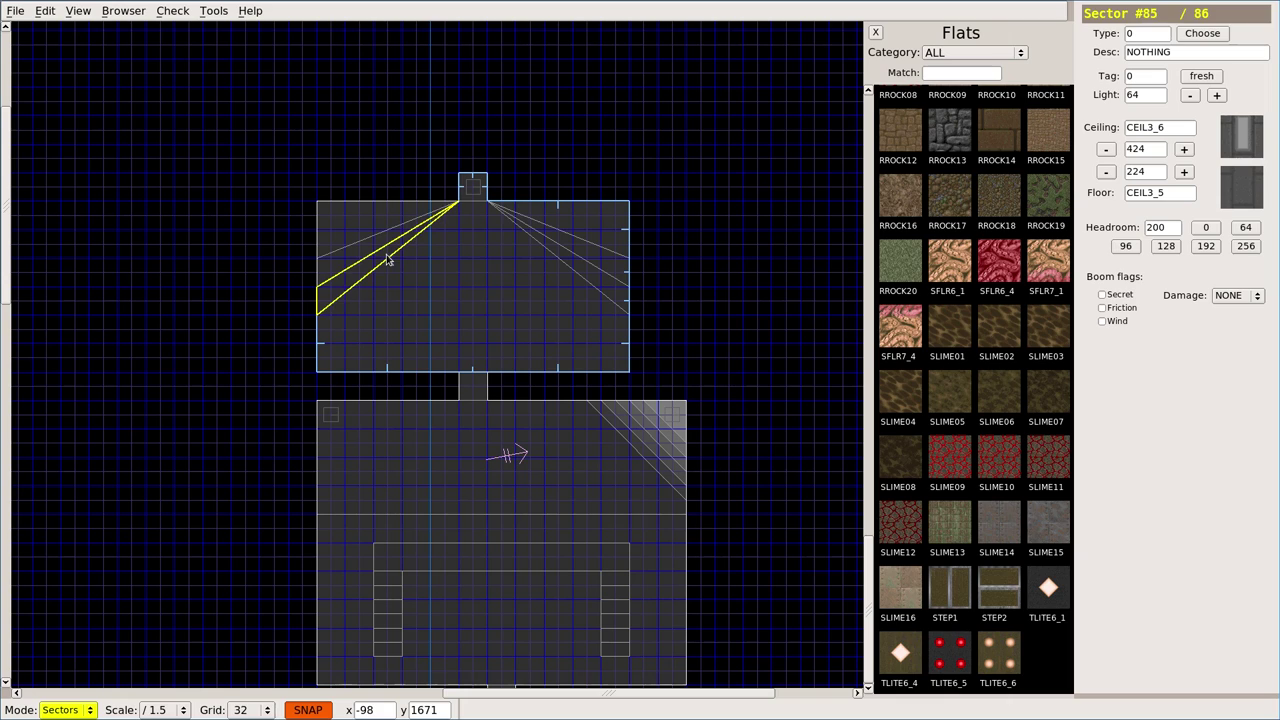
click(386, 254)
click(376, 244)
click(373, 229)
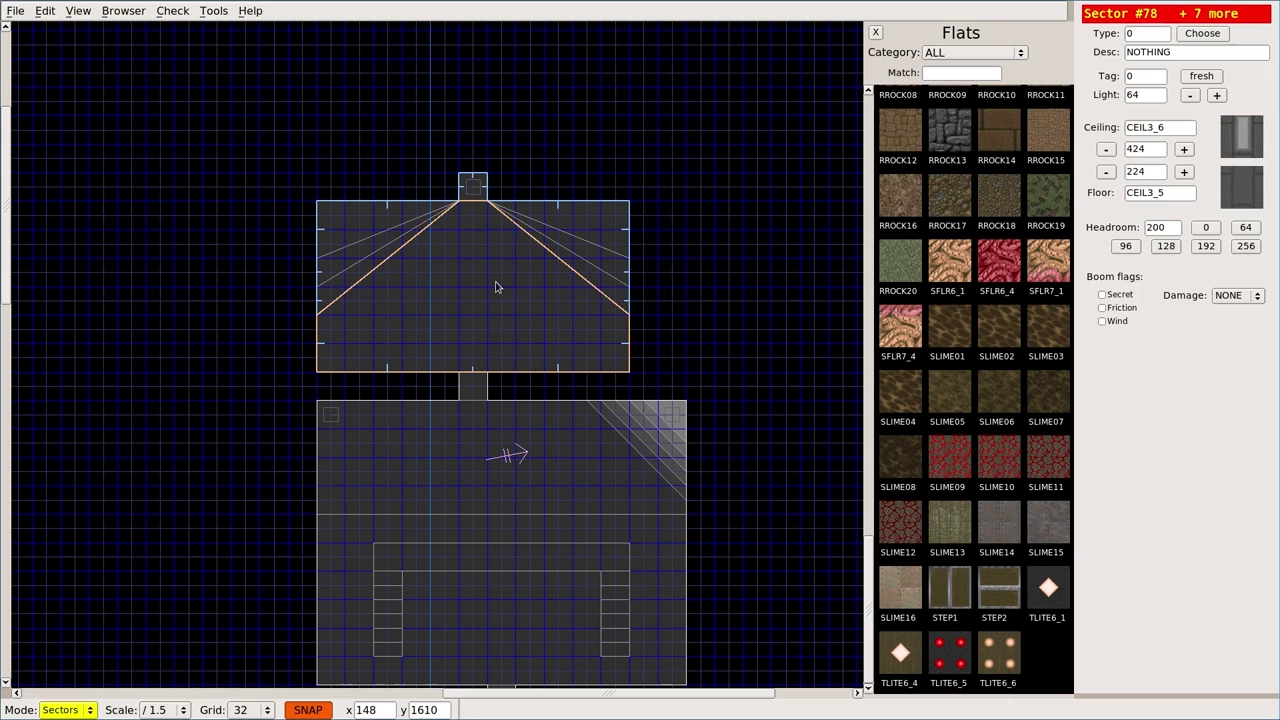
click(1216, 95)
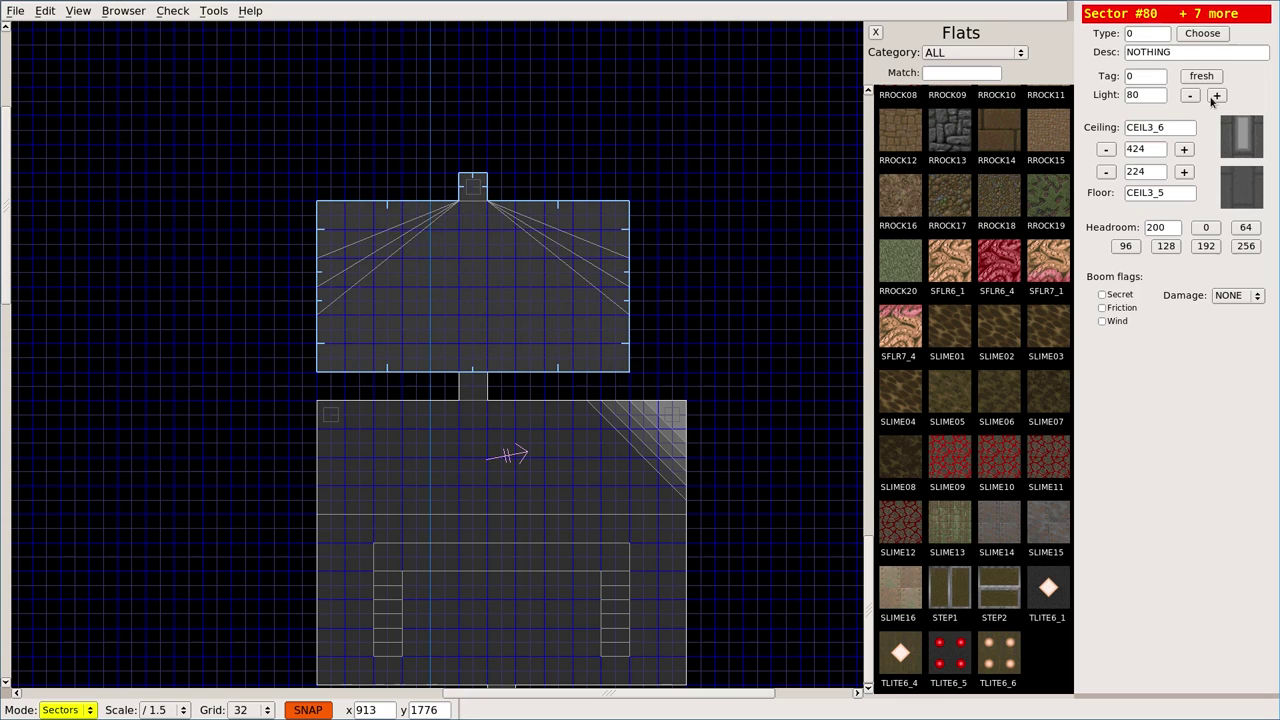
Exclude the two outermost sectors along the new room's north wall and set the remaining selected sectors' light to 112.
click(565, 221)
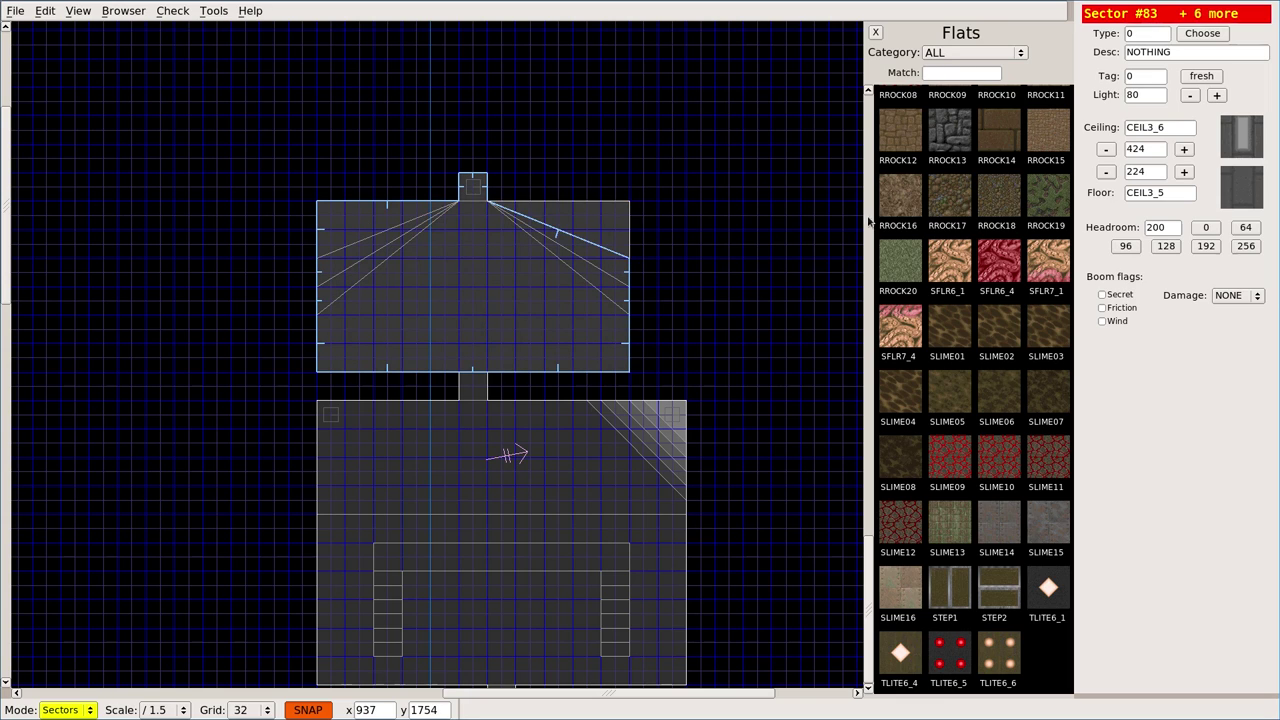
click(1216, 95)
click(1216, 95)
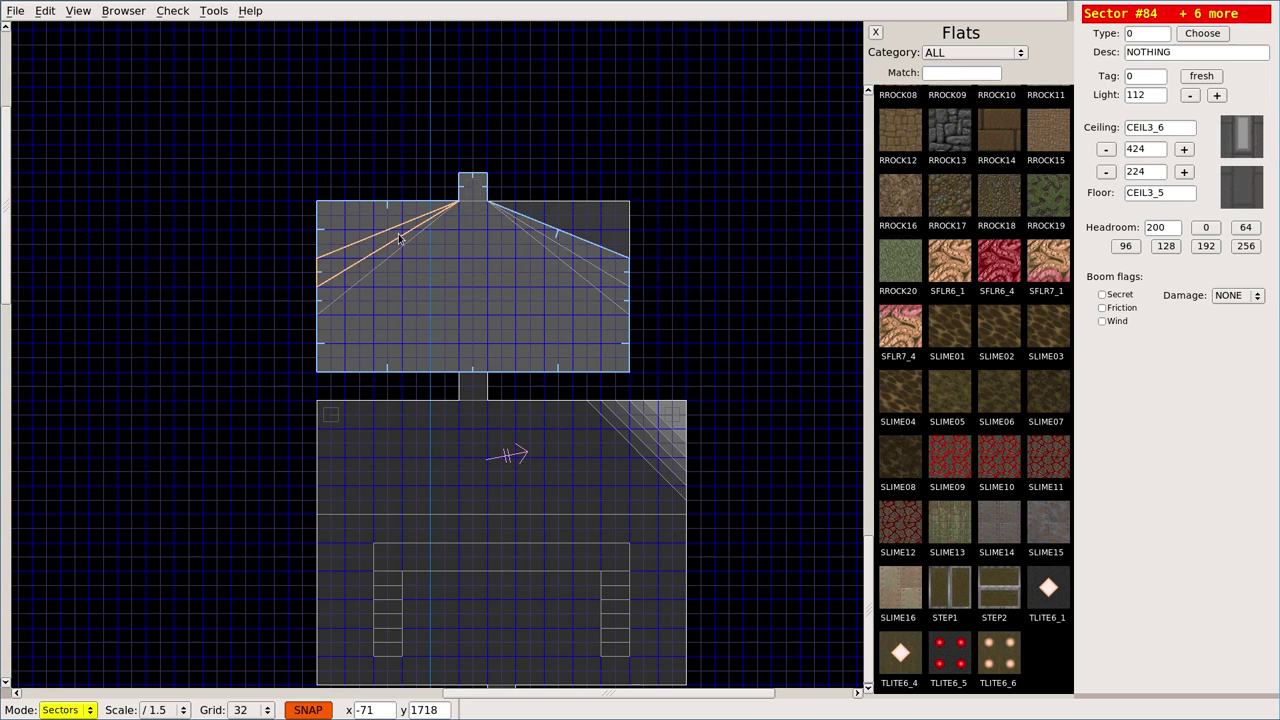
click(1190, 95)
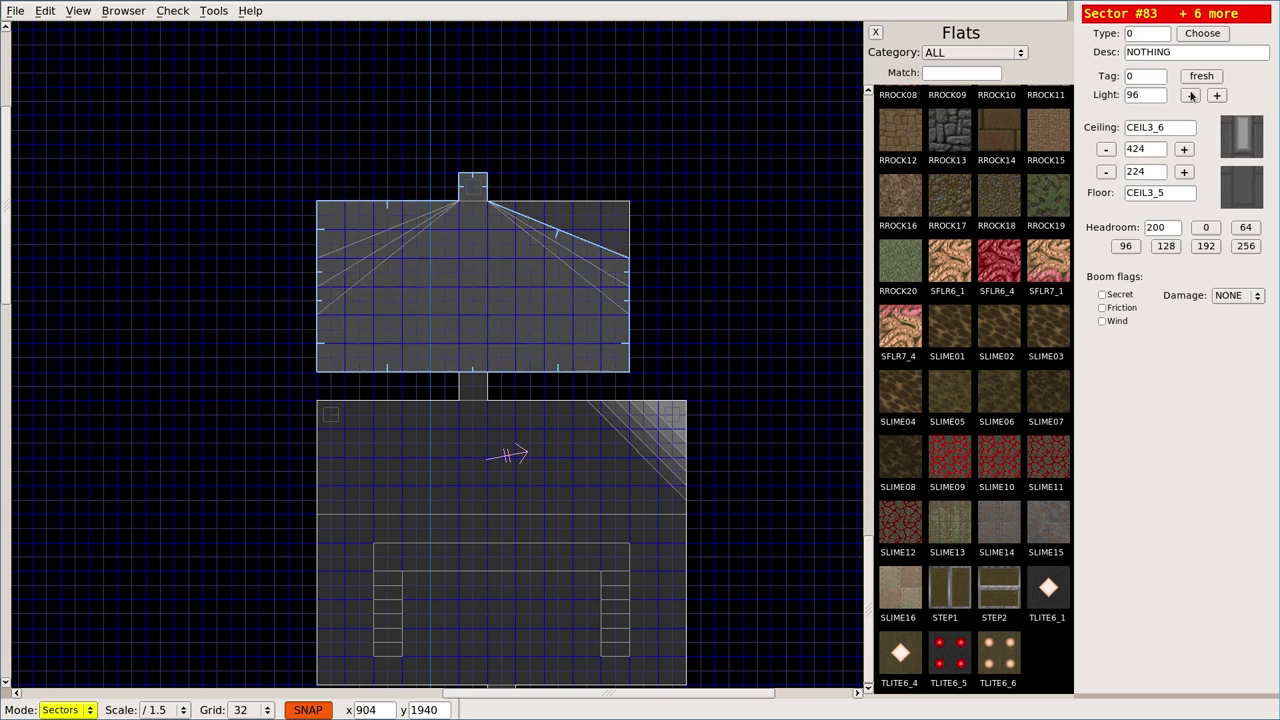
click(1190, 95)
click(357, 212)
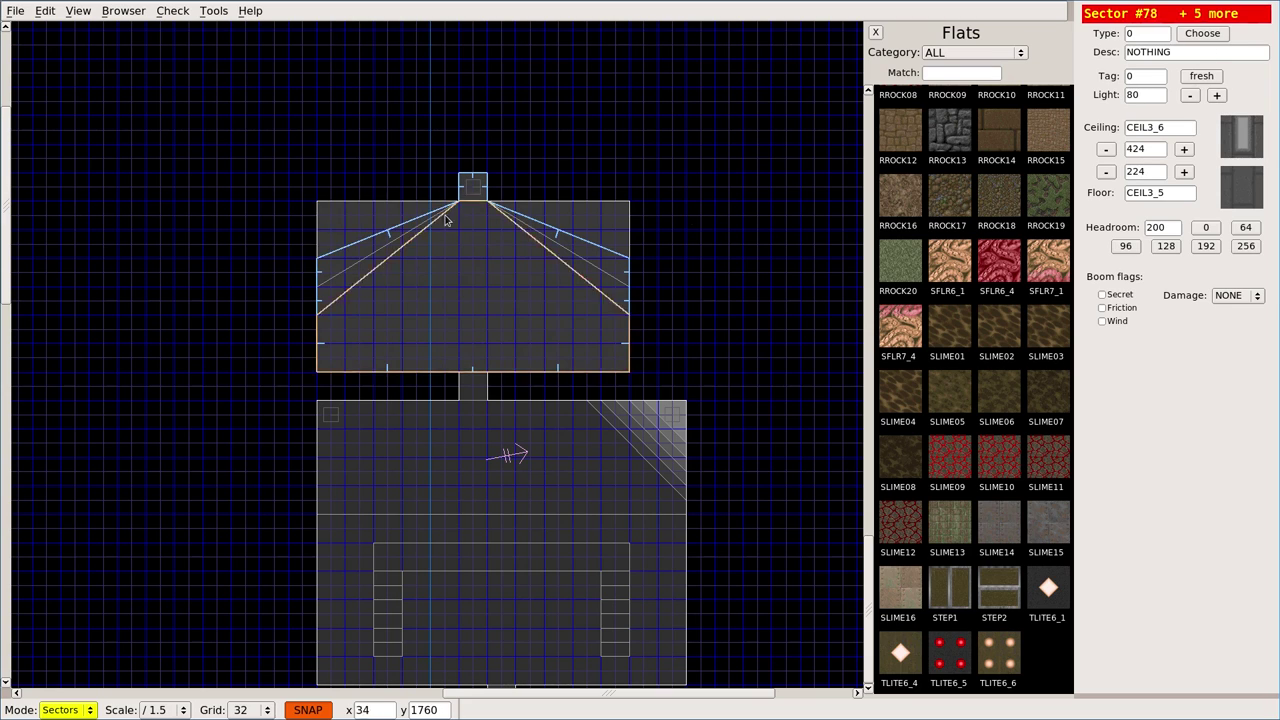
click(1216, 95)
click(1216, 95)
Exclude the next ray sector on both sides and set the remaining selected sectors' light to 144.
click(350, 266)
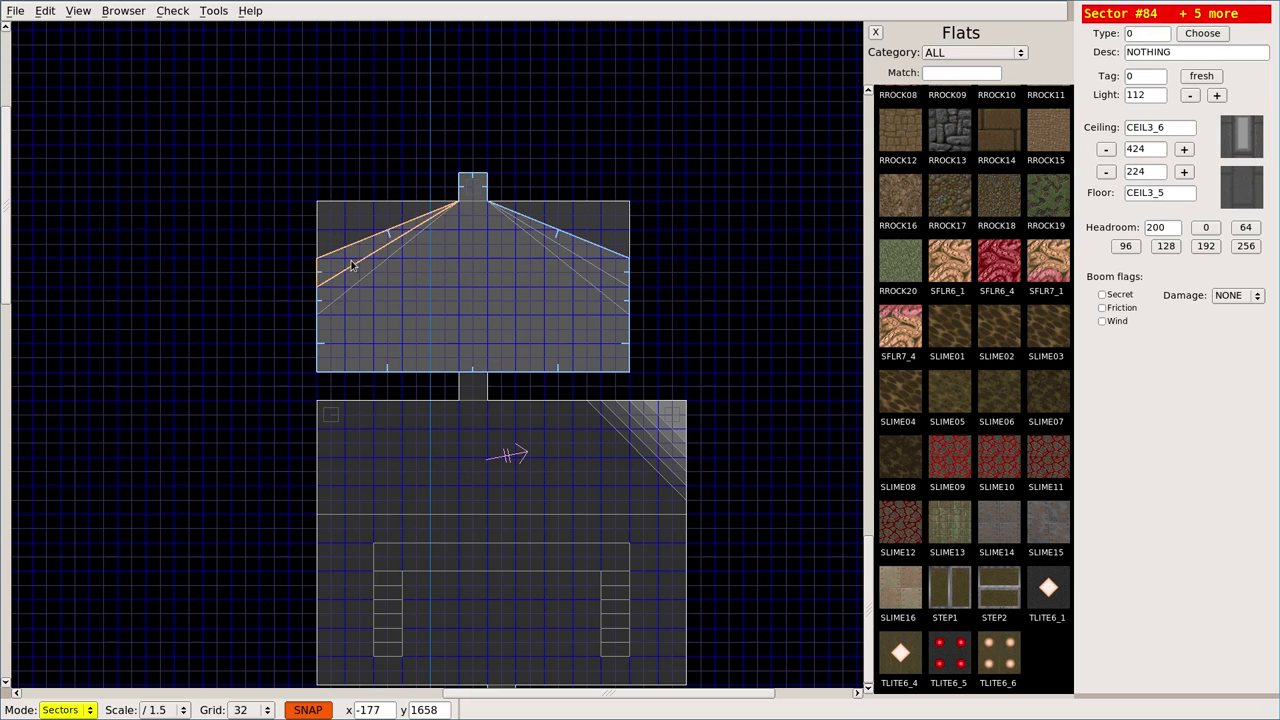
click(1216, 95)
click(1216, 95)
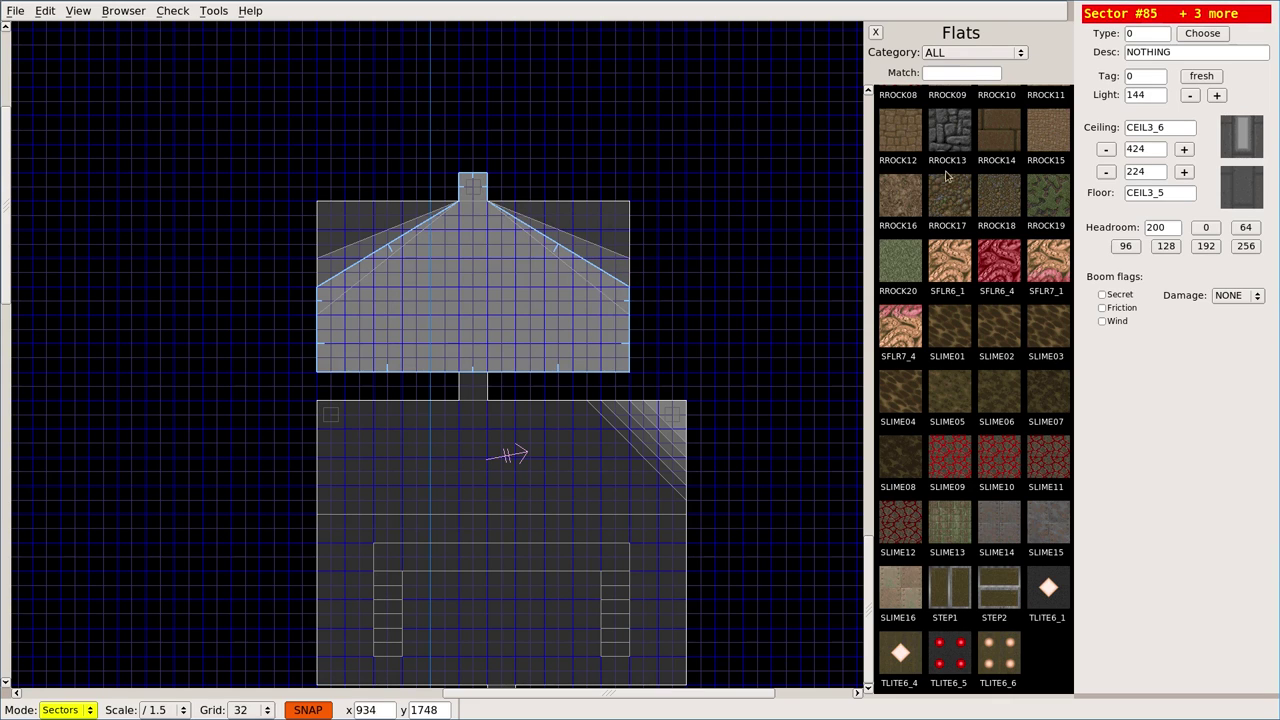
Exclude the two innermost ray sectors, set the light of the central floor and alcove to 176, and leave only the alcove selected.
click(347, 295)
click(603, 281)
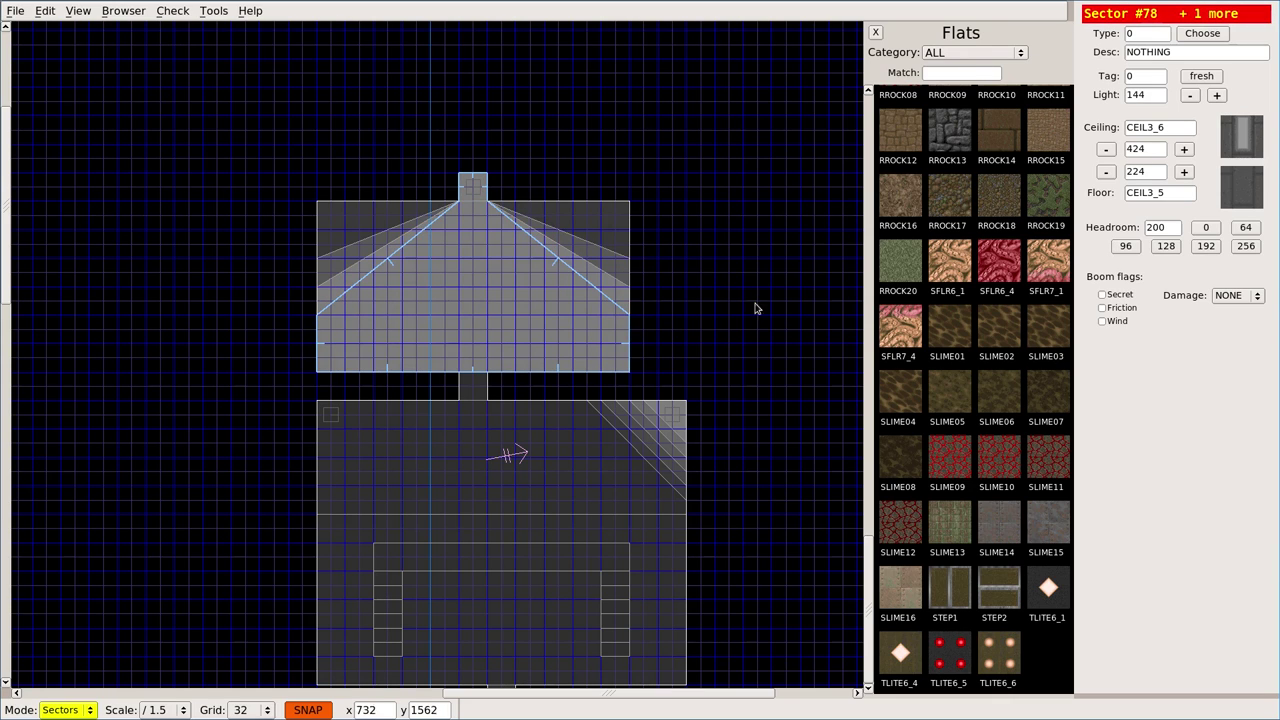
click(1216, 95)
click(1216, 95)
click(548, 296)
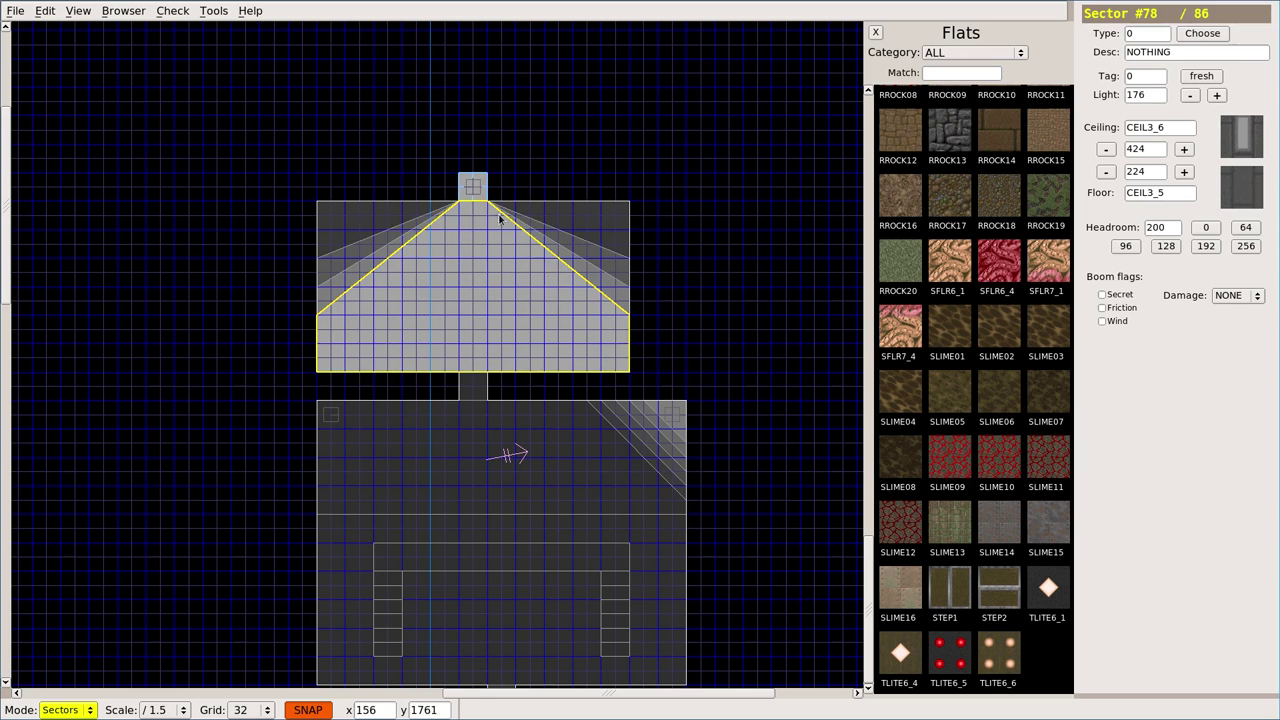
Raise the north alcove's light one increment, playtest the map and walk past the corner lamp into the north room.
click(1216, 95)
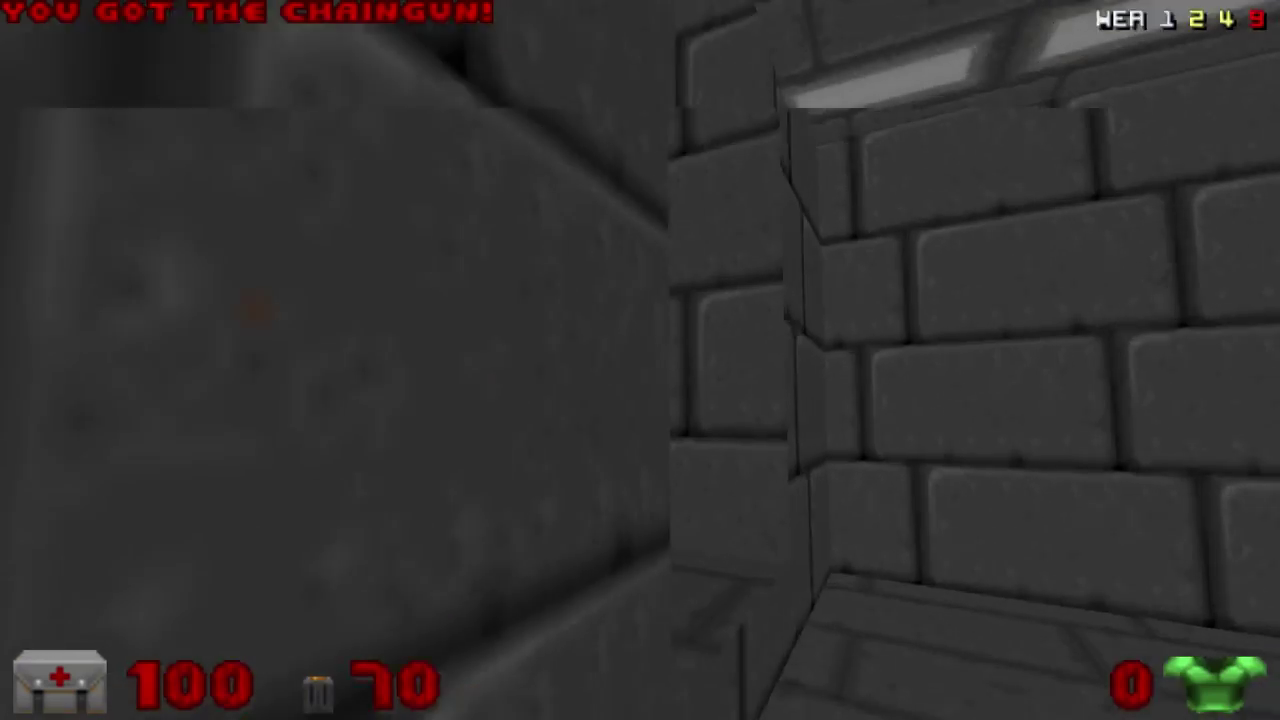
key(w)
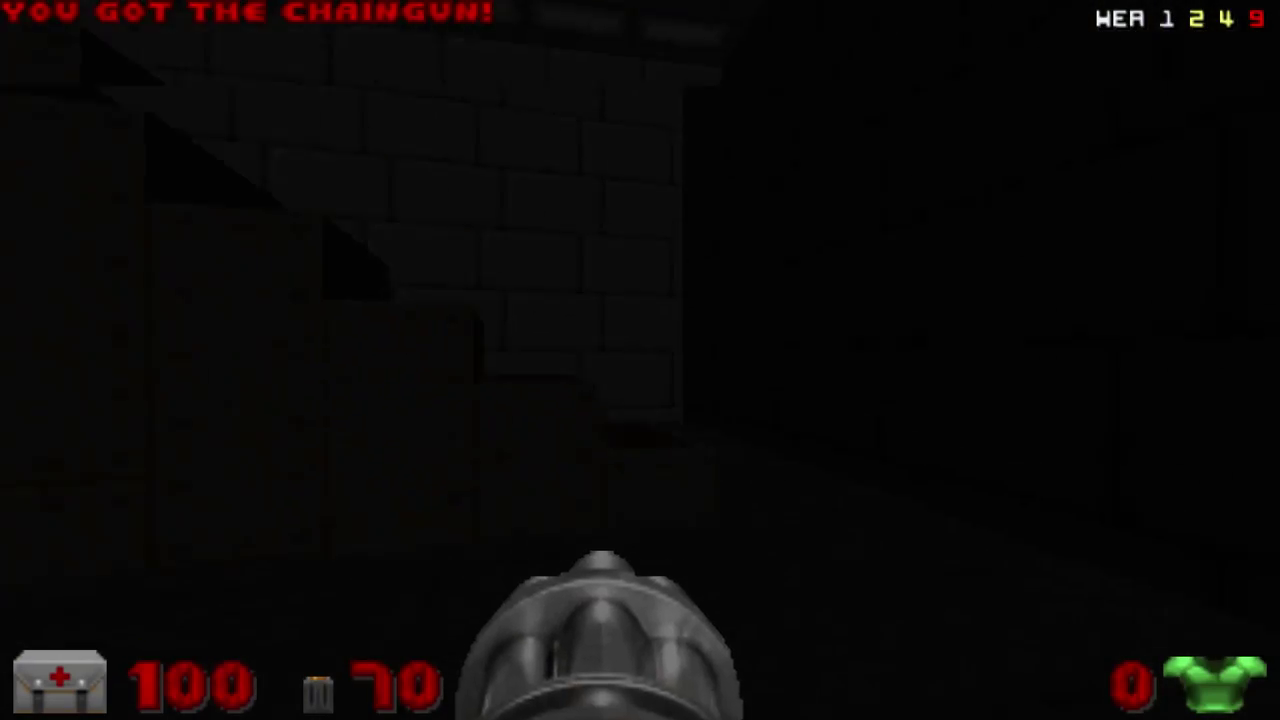
key(w)
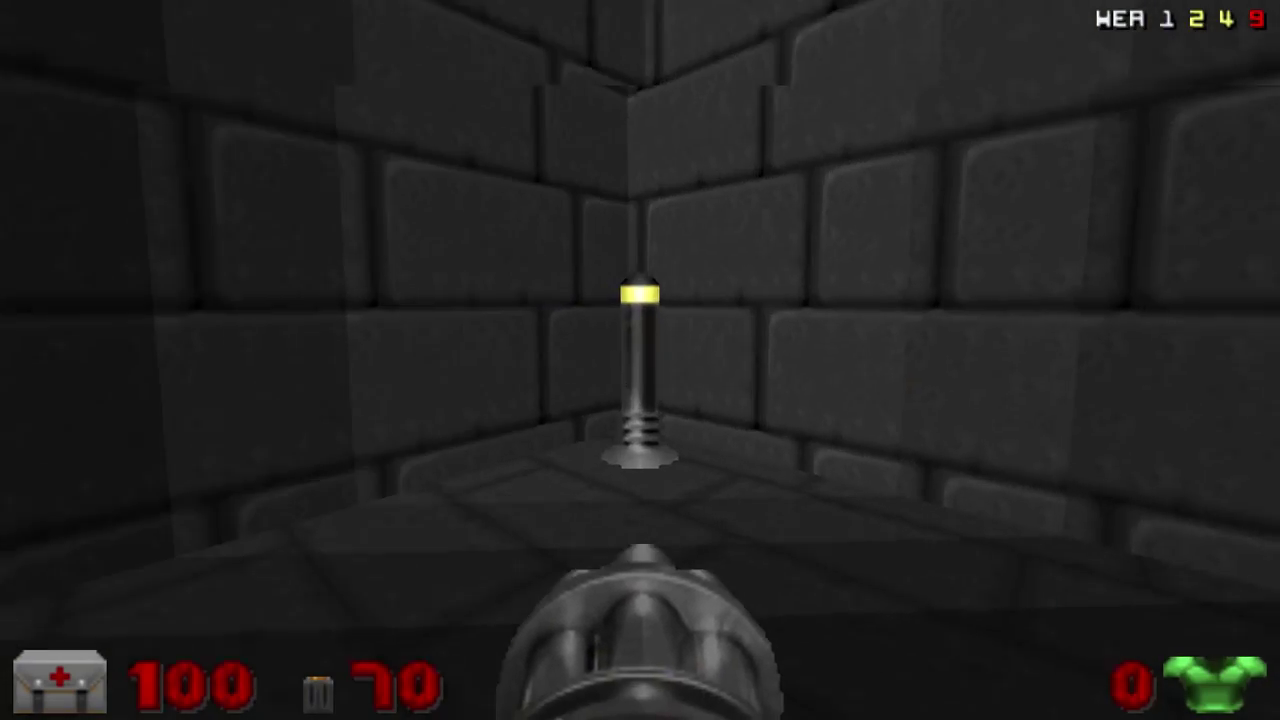
key(s)
key(Left)
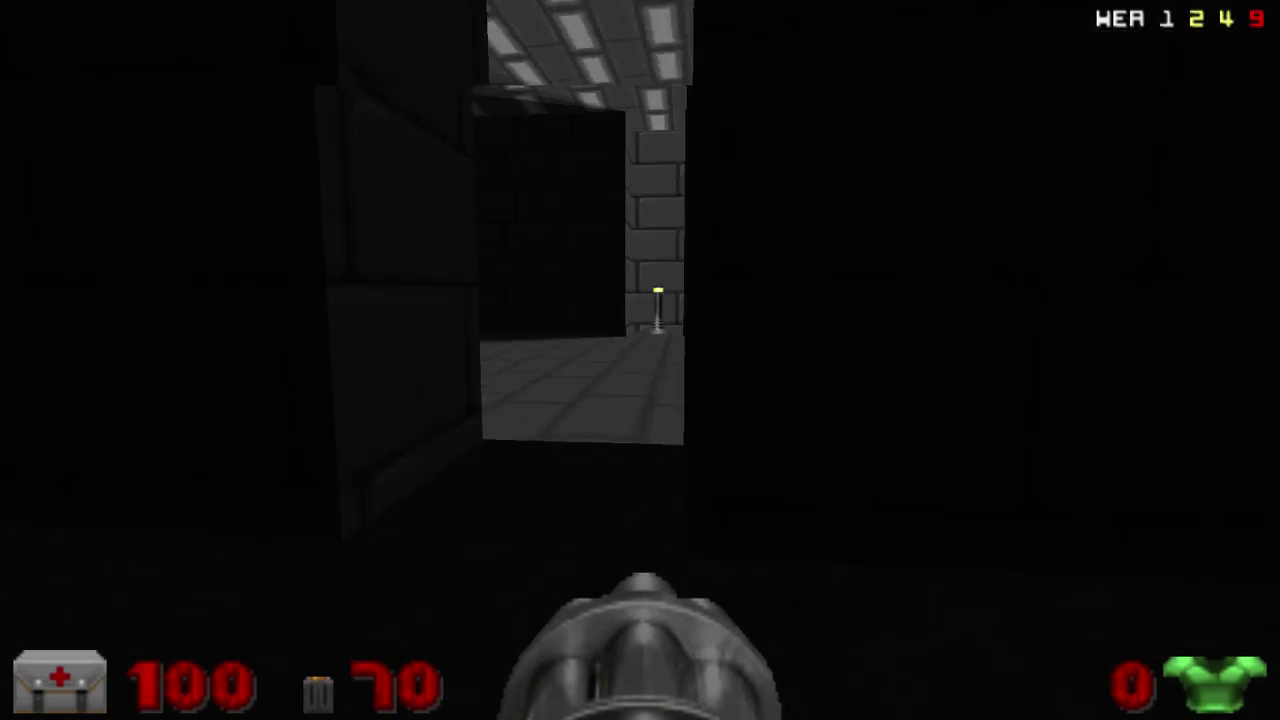
key(Up)
key(Up)
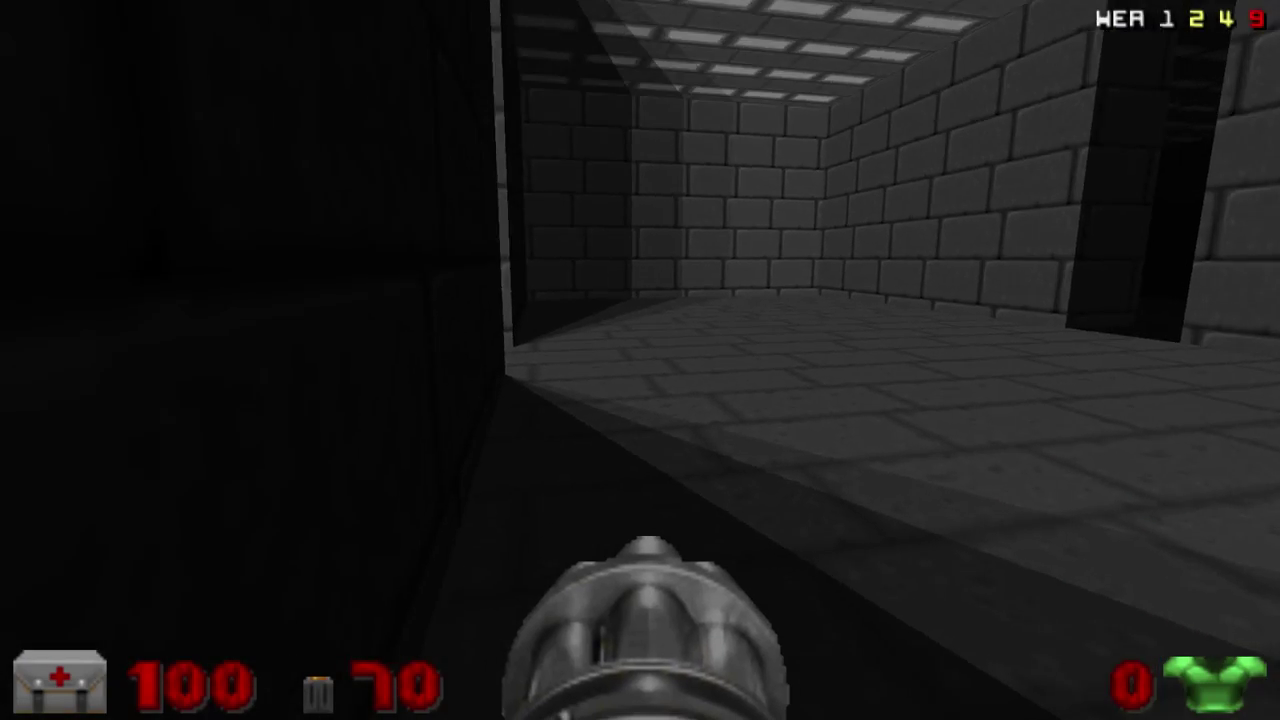
Examine the north room's graded light sectors and the lamp alcove from several angles in the playtest.
key(Left)
key(w)
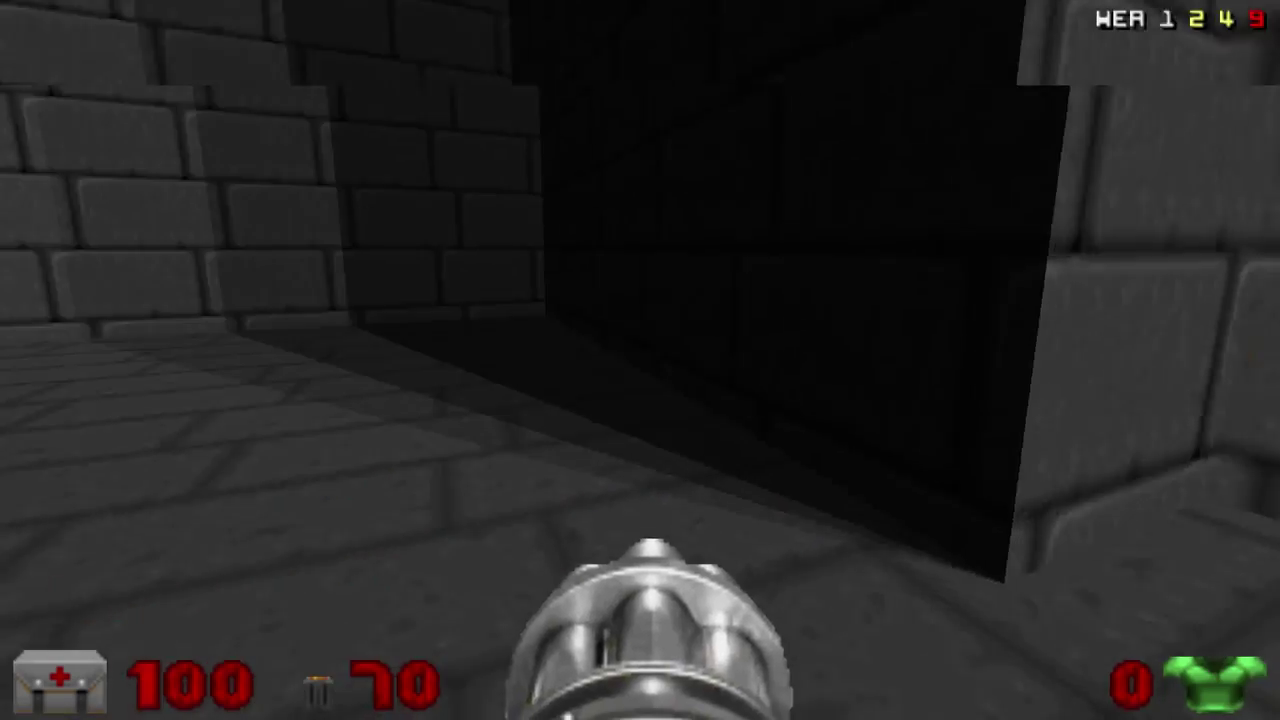
key(Left)
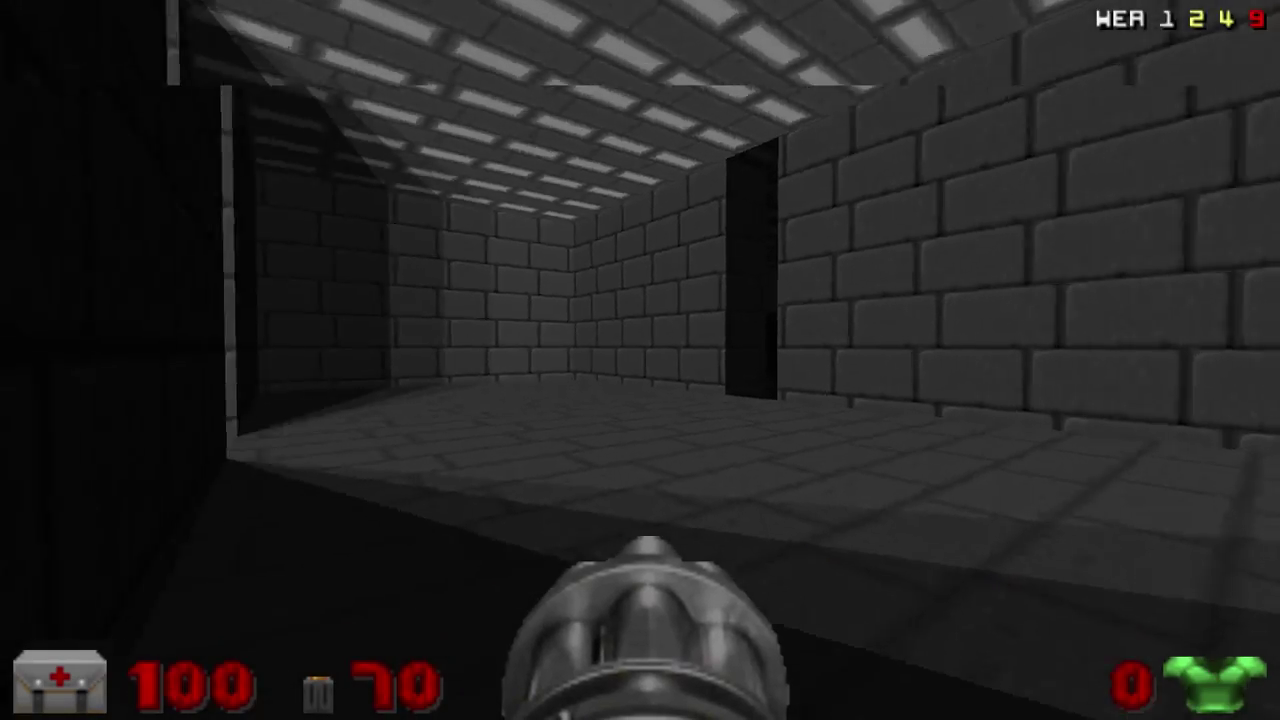
key(s)
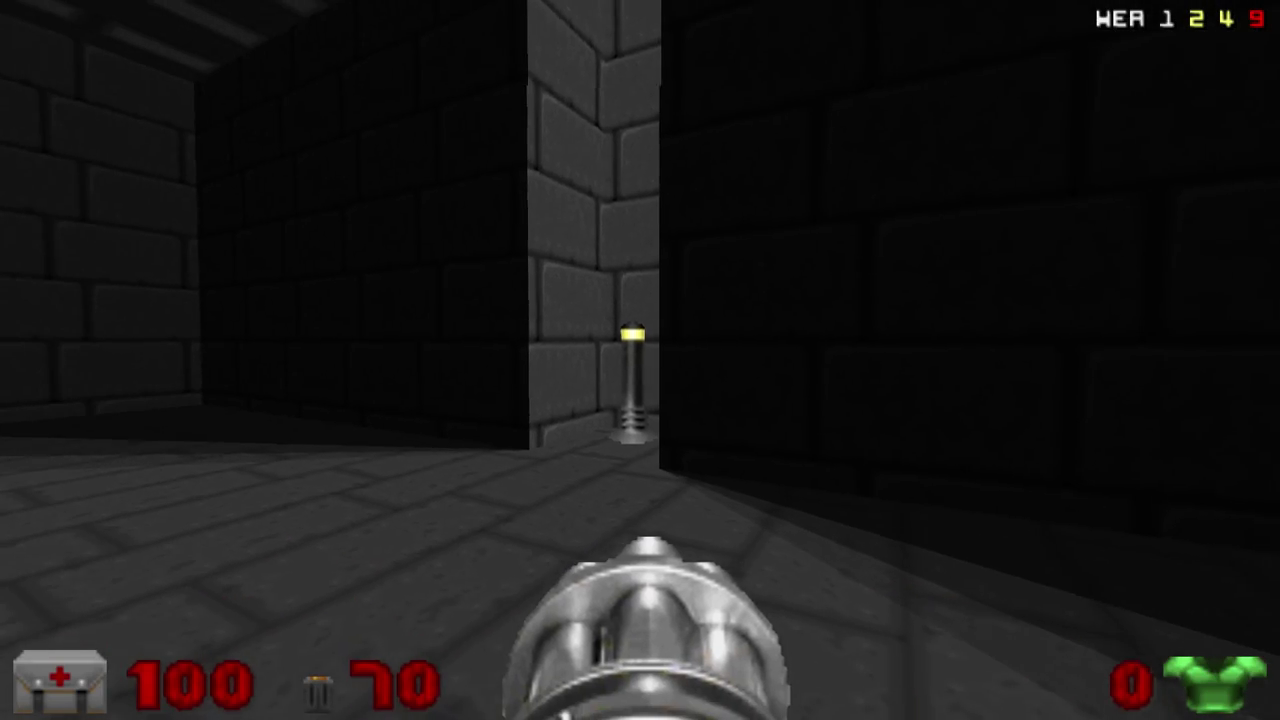
key(a)
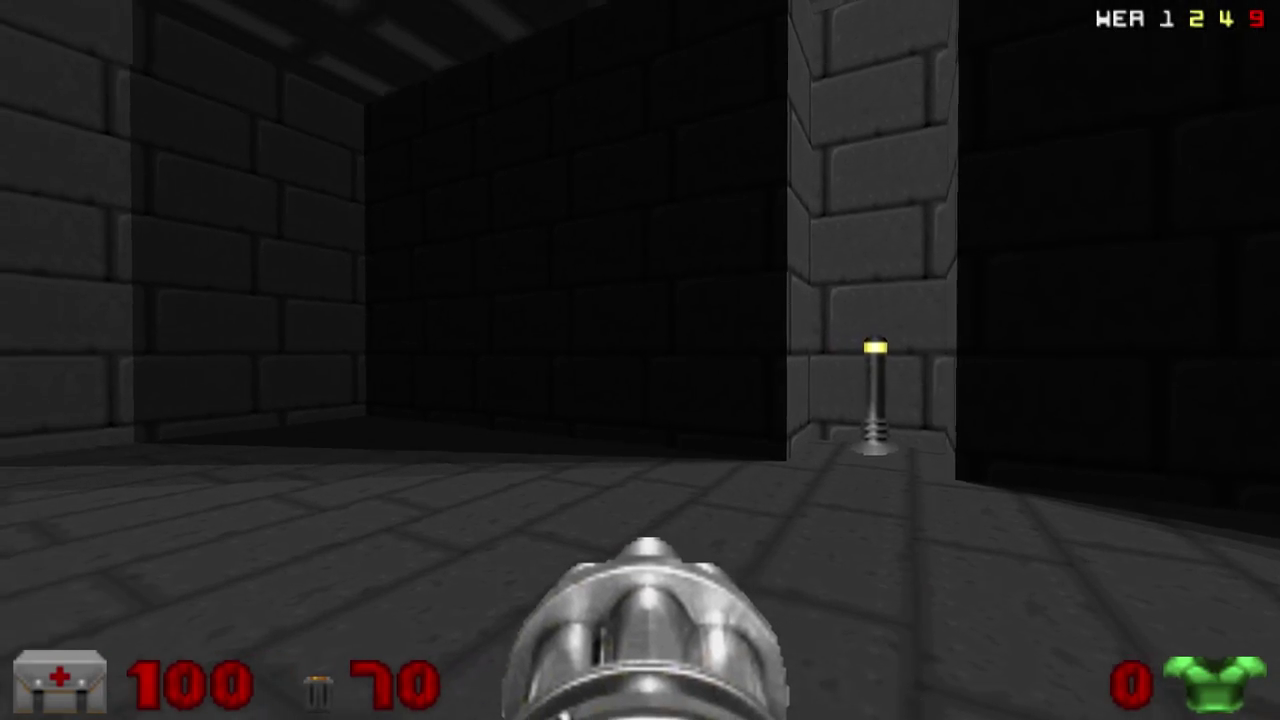
key(Right)
key(Up)
Return through the passage to inspect the dark staircase area, and quit the playtest.
key(w)
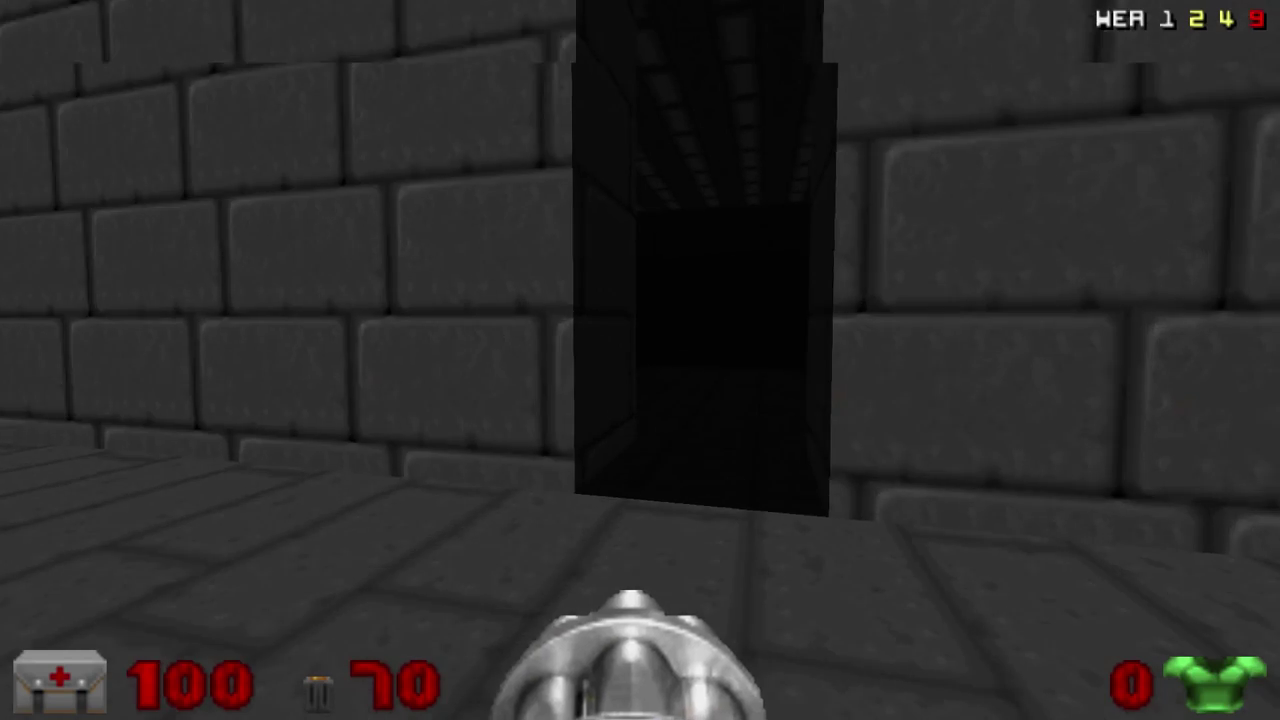
key(w)
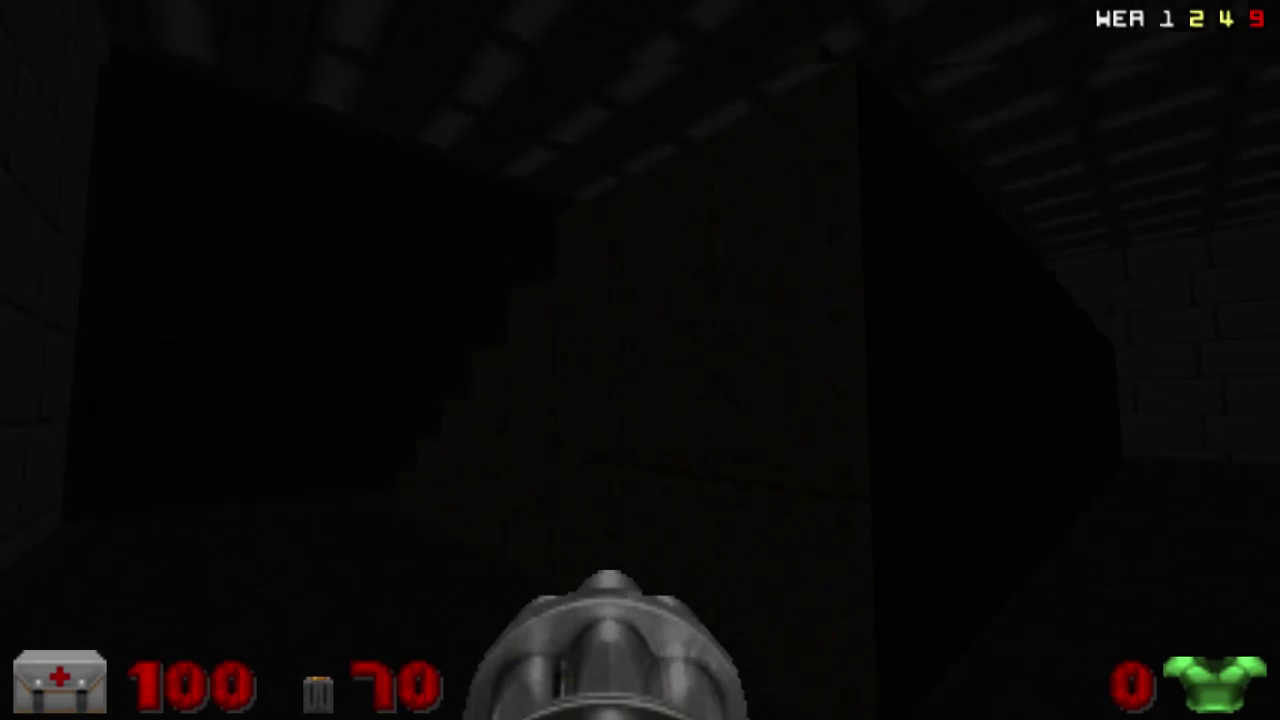
key(Up)
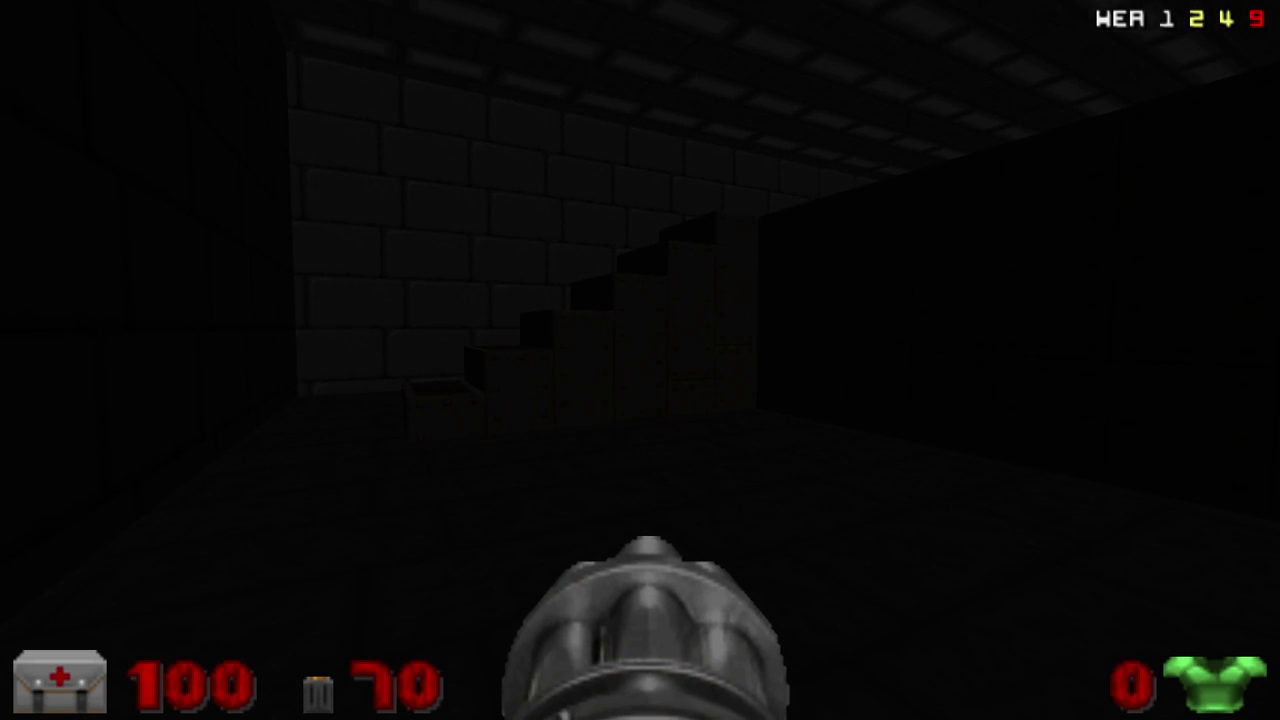
key(Escape)
key(Up)
key(Return)
key(y)
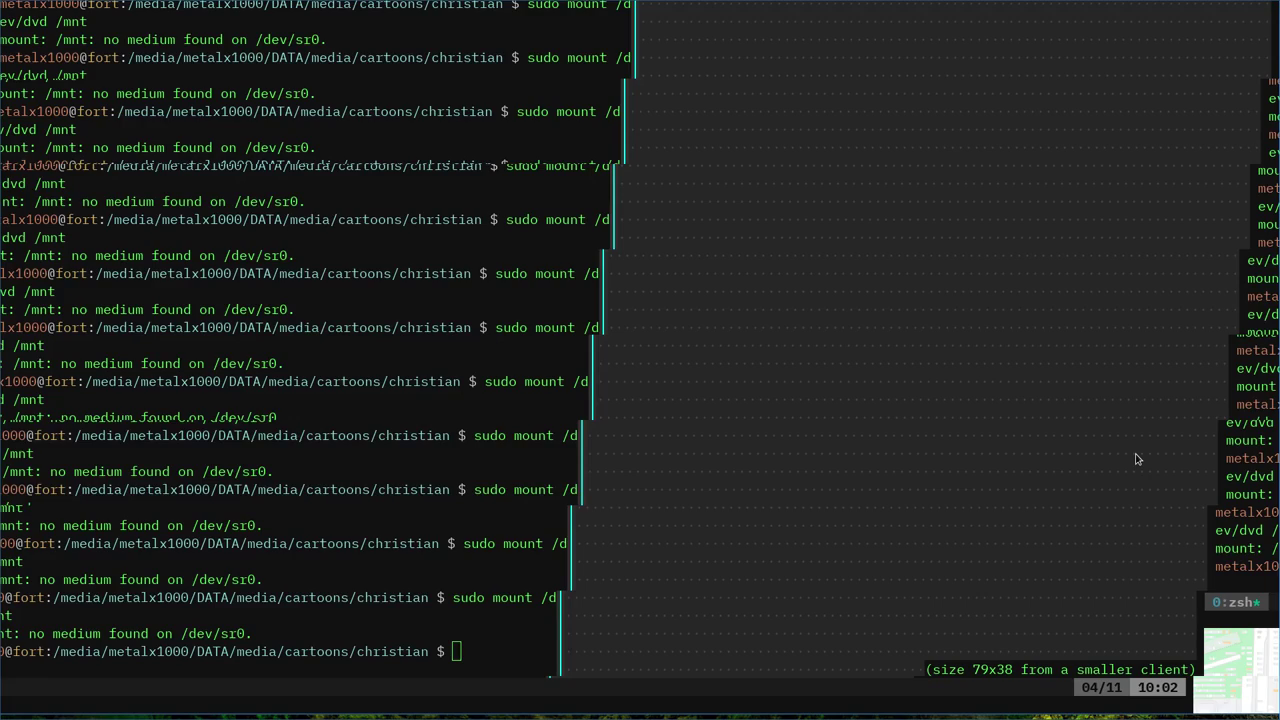
Set the sector type of the large floor surrounding the two staircases to 17 Light Flickering.
right_drag(508, 577, 594, 394)
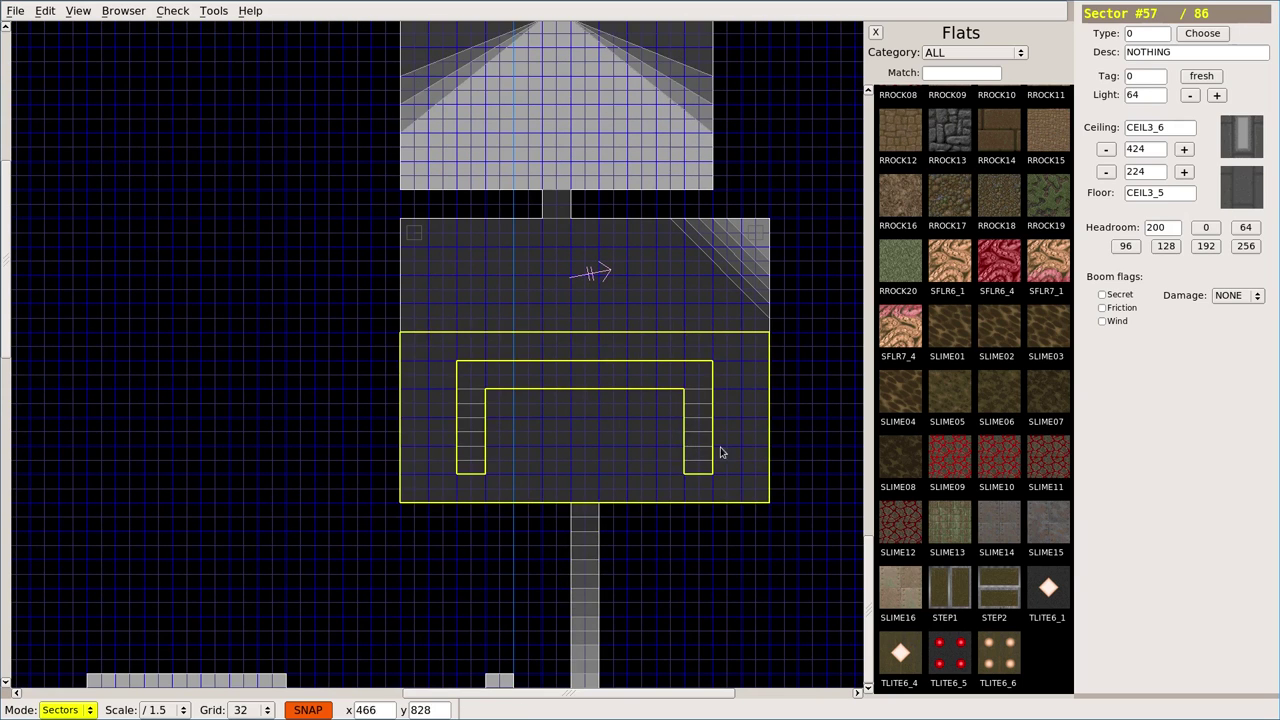
click(600, 437)
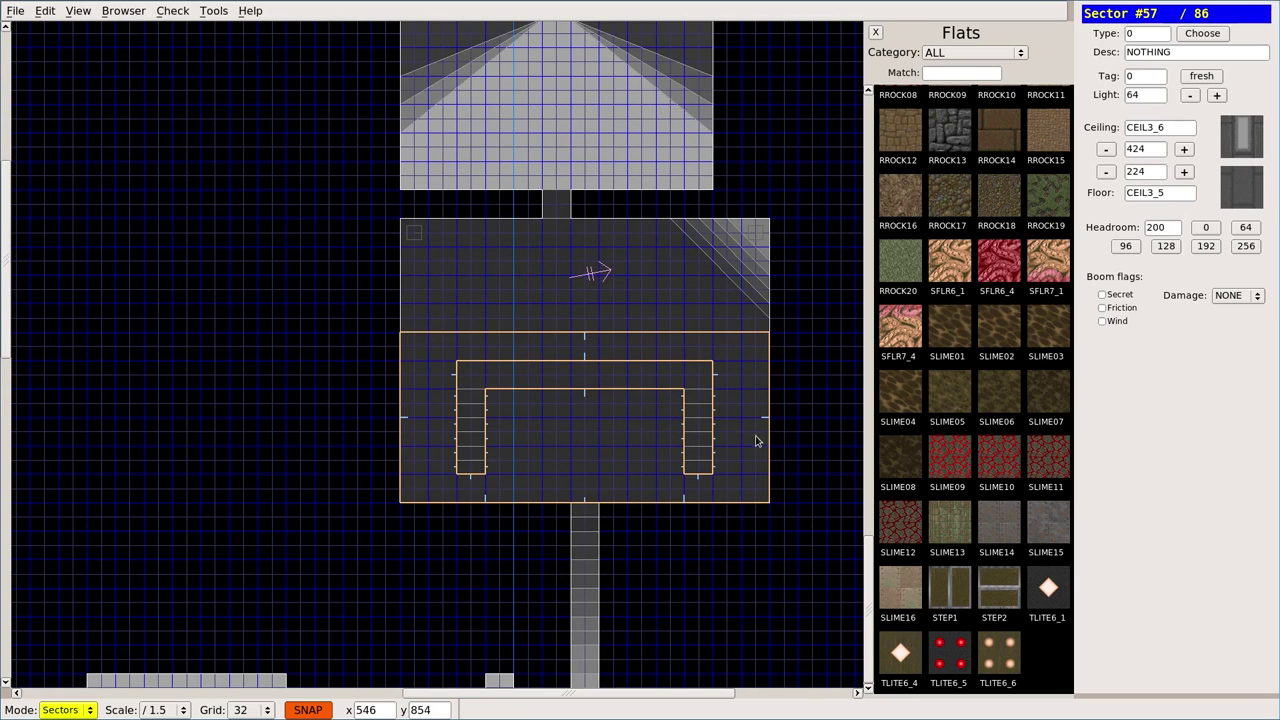
click(1202, 34)
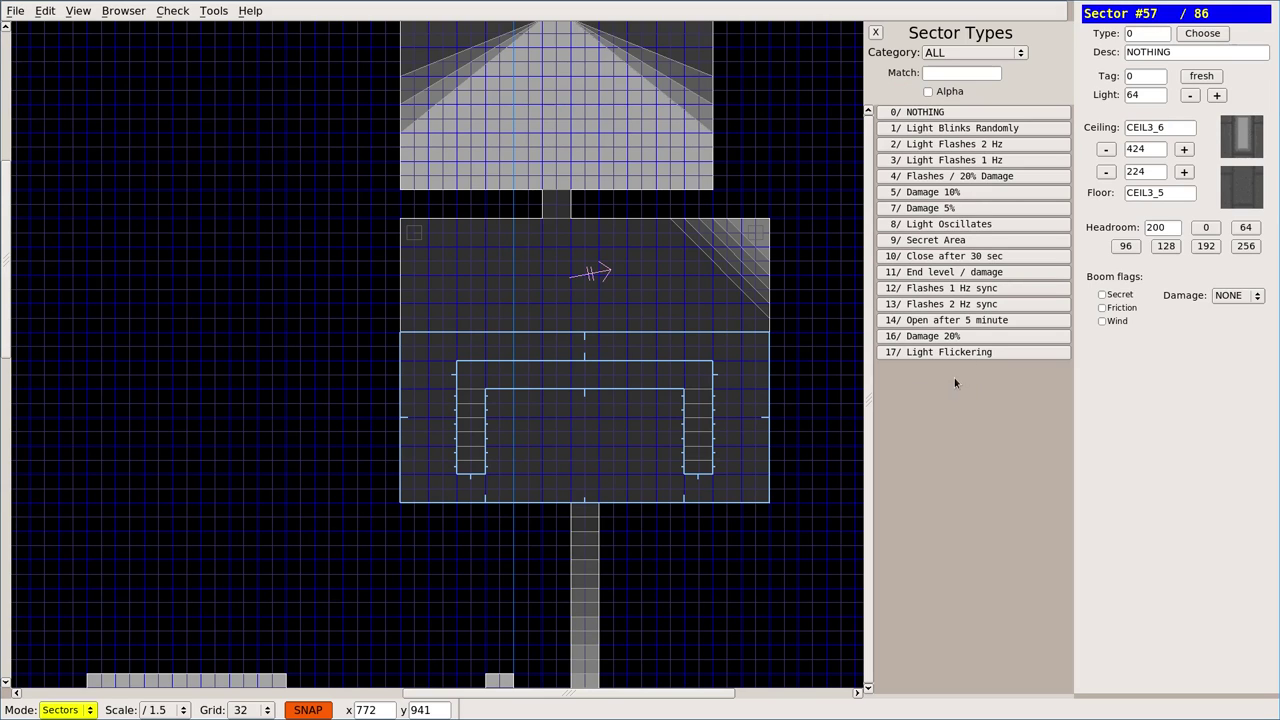
click(961, 130)
click(962, 146)
click(924, 180)
click(934, 351)
Set the raised platform joining the two staircases to sector type 8 Light Oscillates and save the map.
click(690, 374)
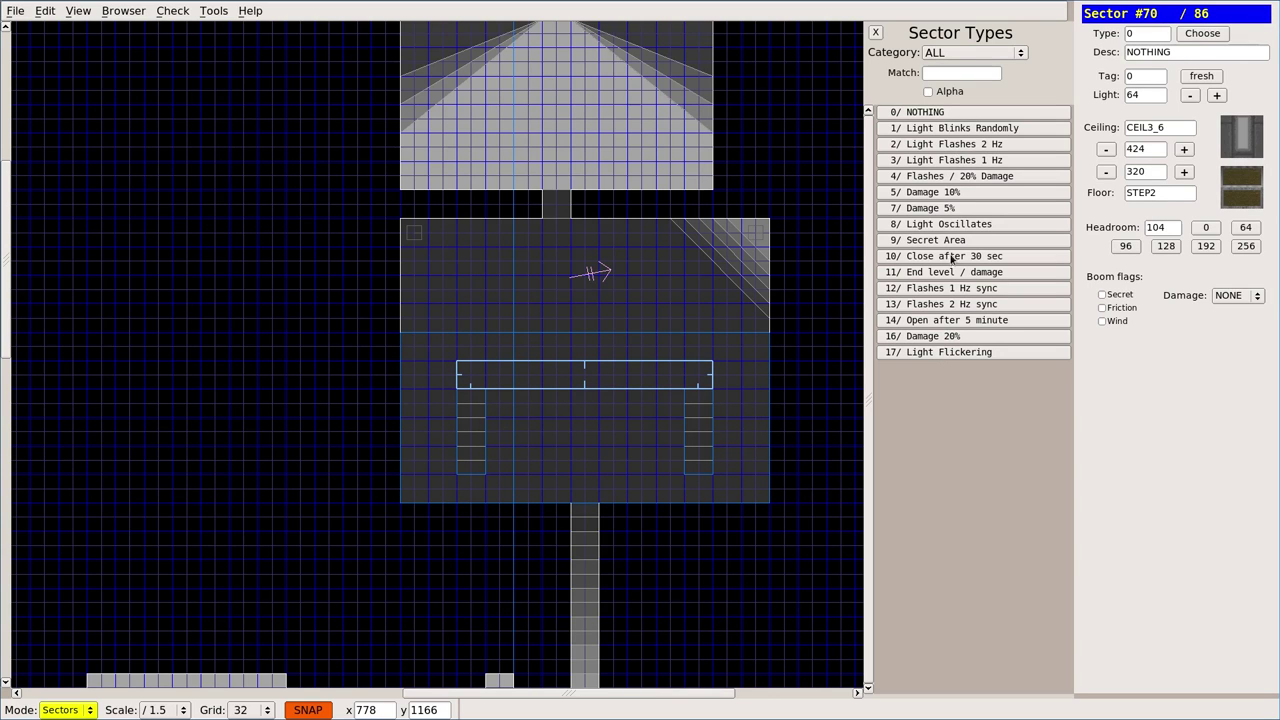
click(946, 224)
key(ctrl+s)
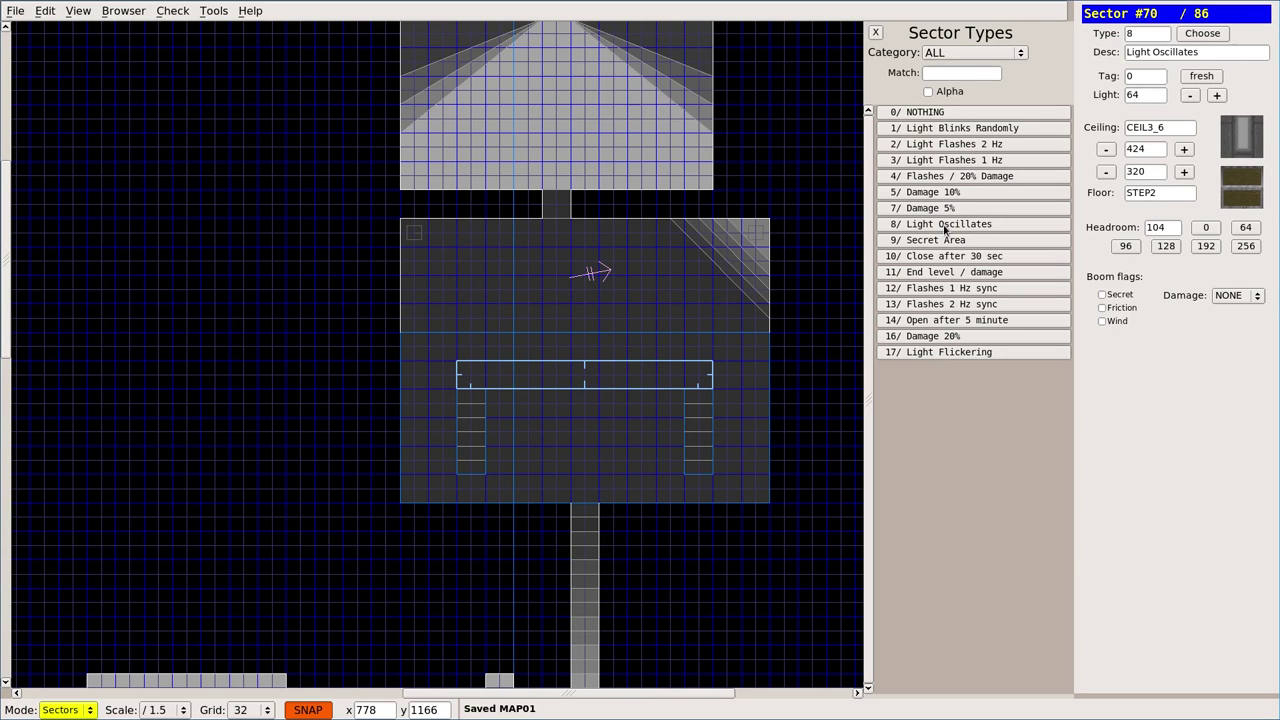
Playtest the map, check the light effects on the staircase floor and raised platform, and quit the game.
key(ctrl+t)
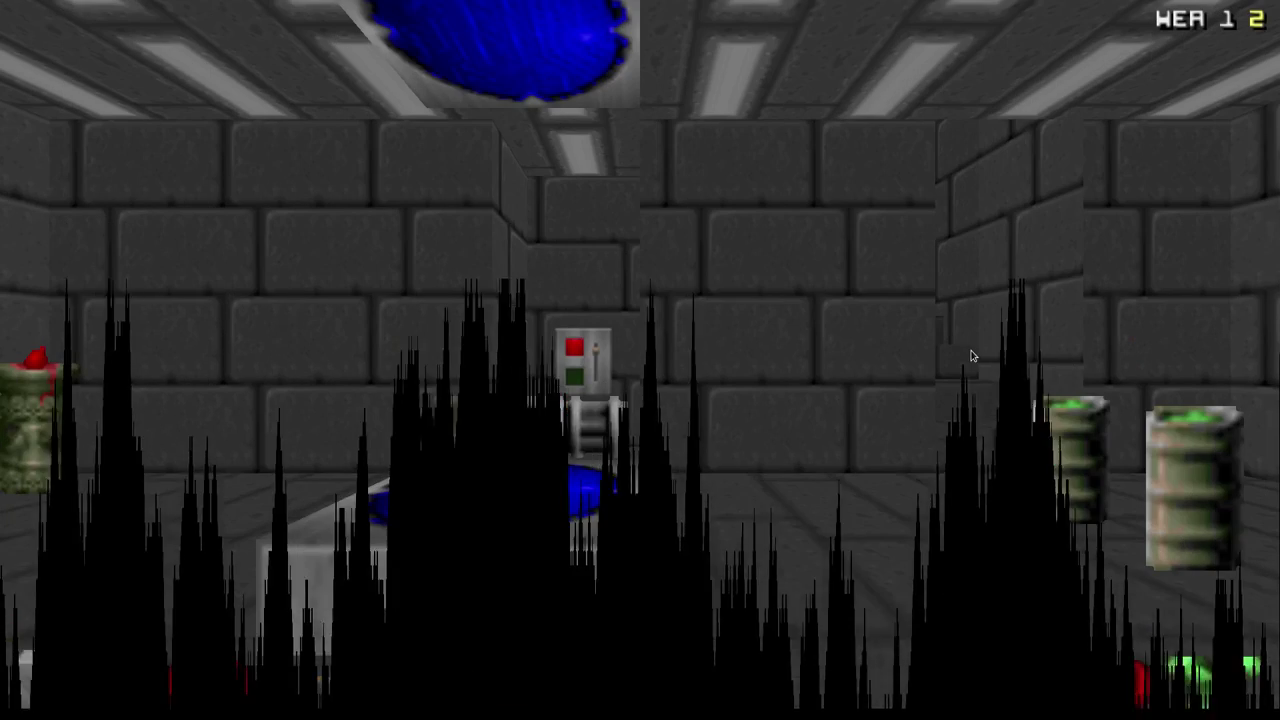
key(w)
key(w)
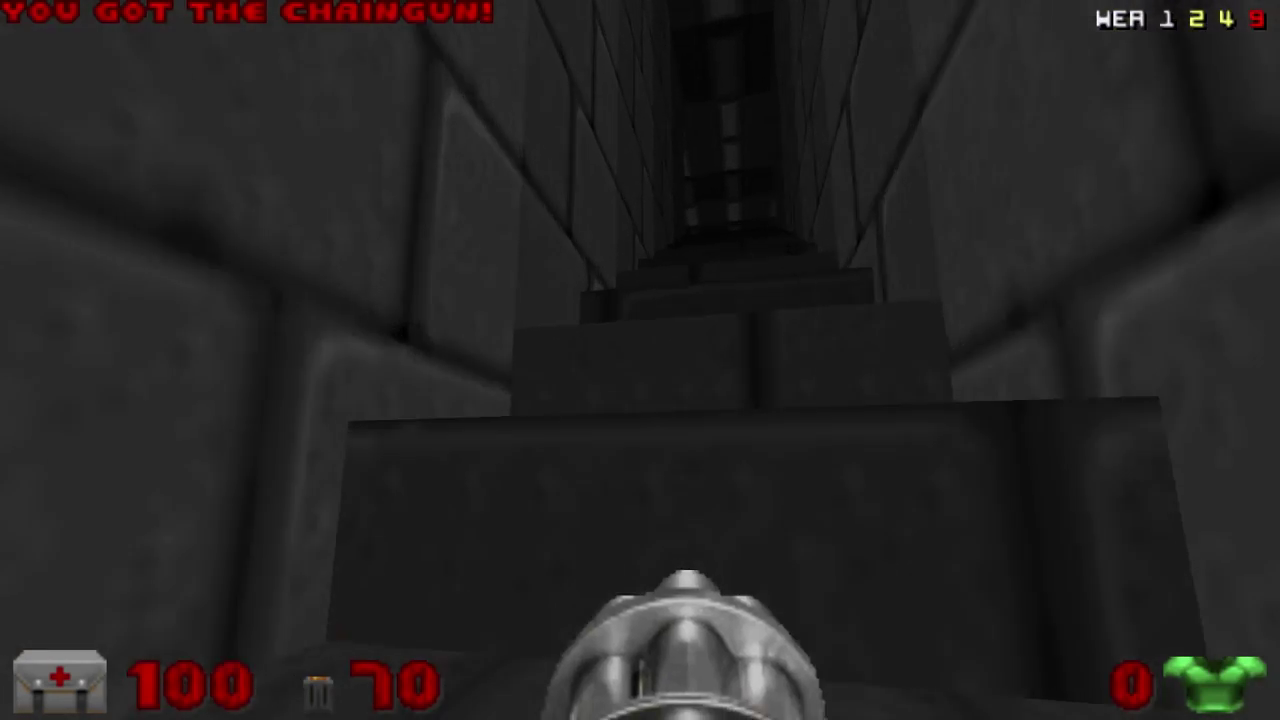
key(Left)
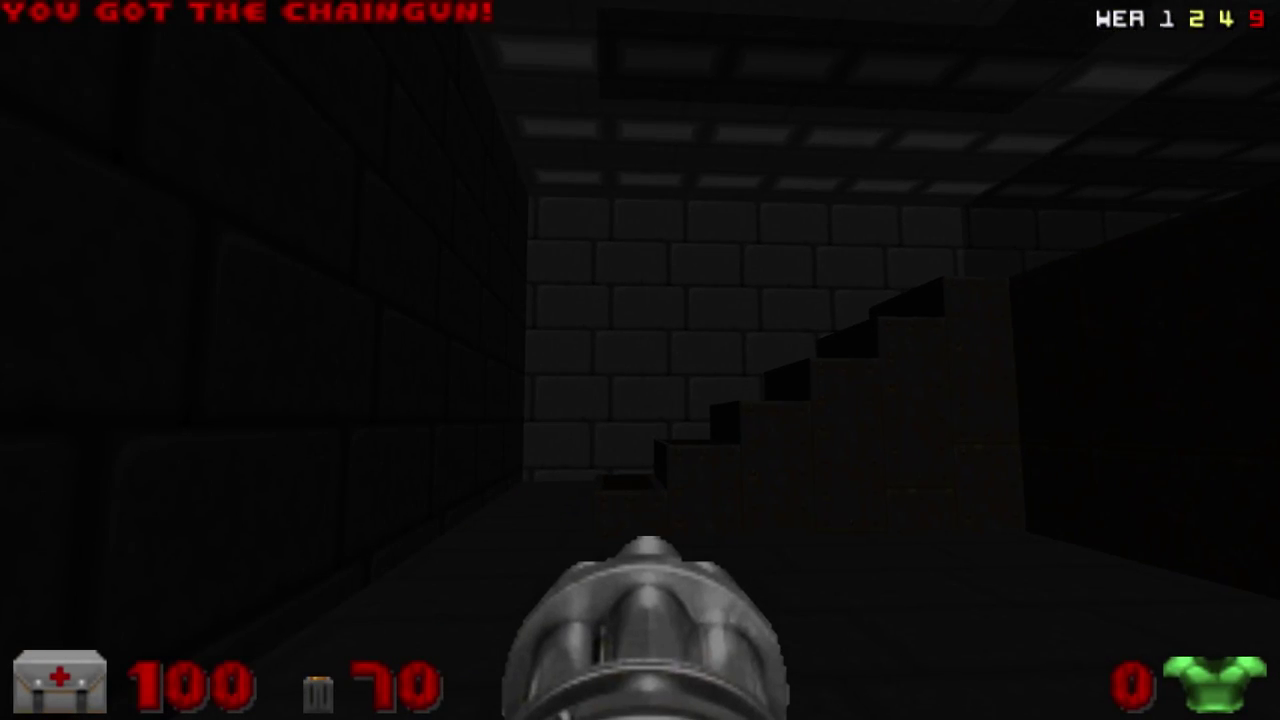
key(w)
key(Right)
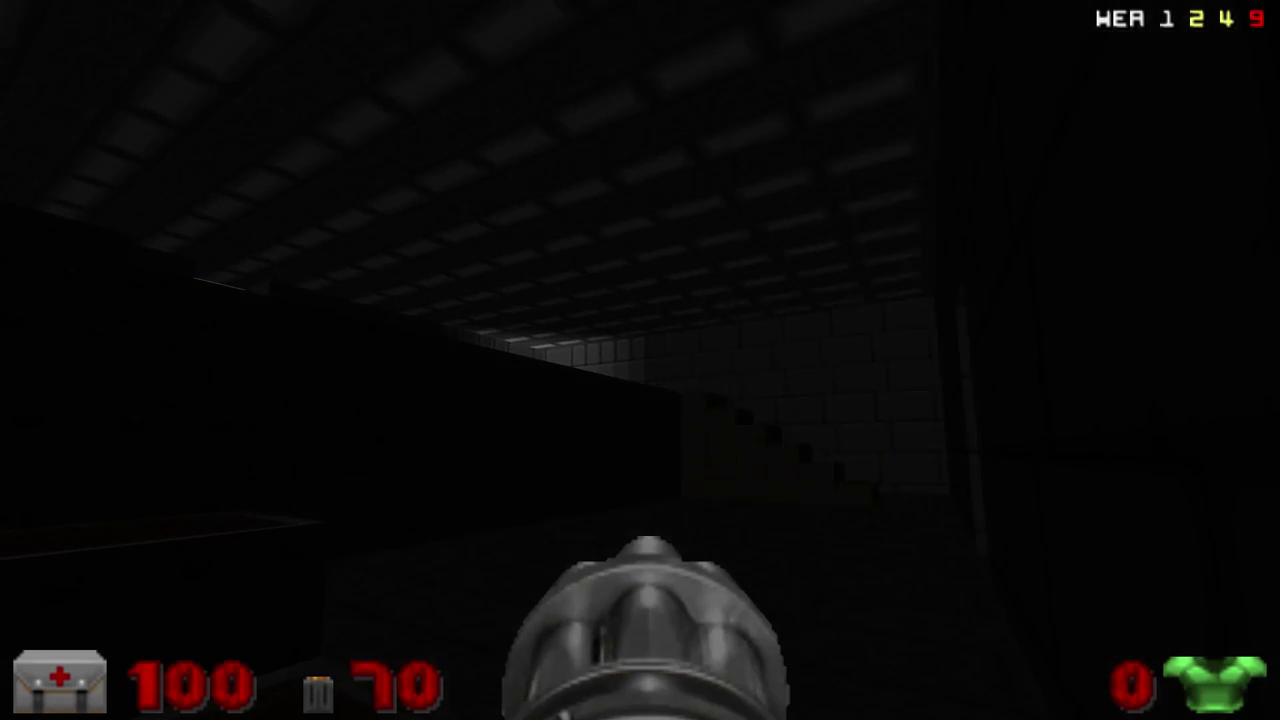
key(w)
key(w)
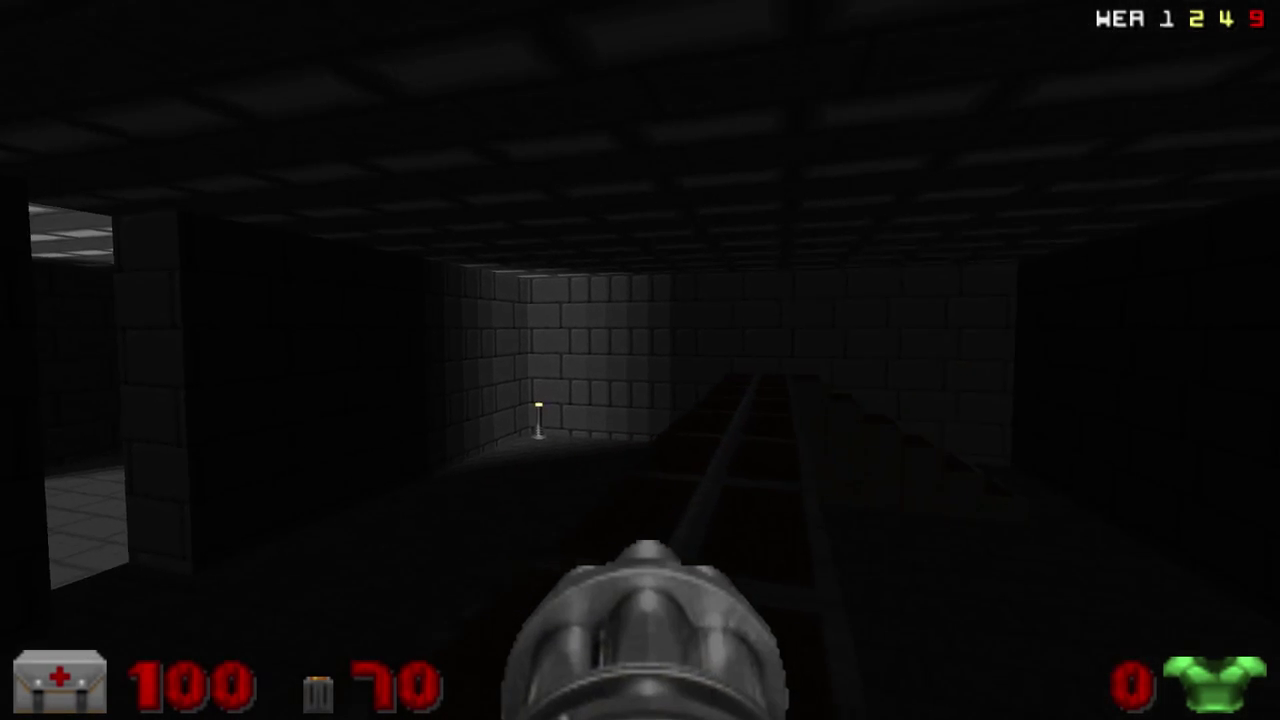
key(Up)
key(Escape)
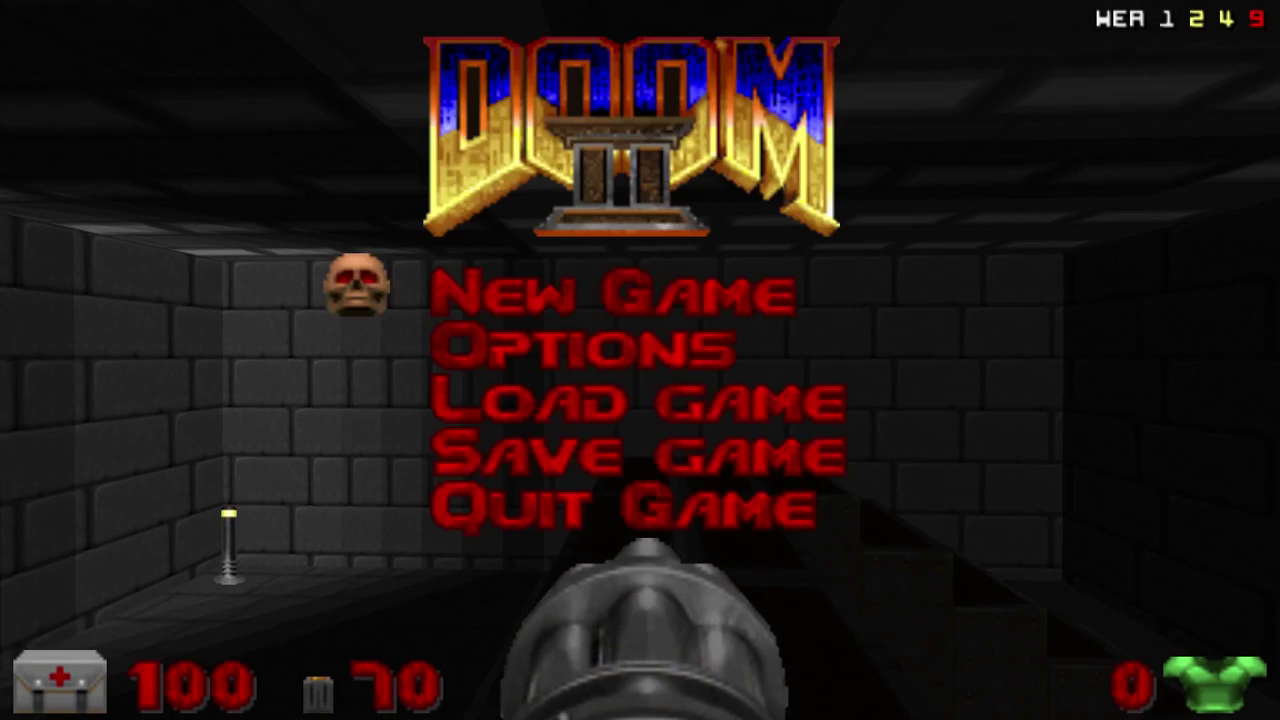
key(Up)
key(Return)
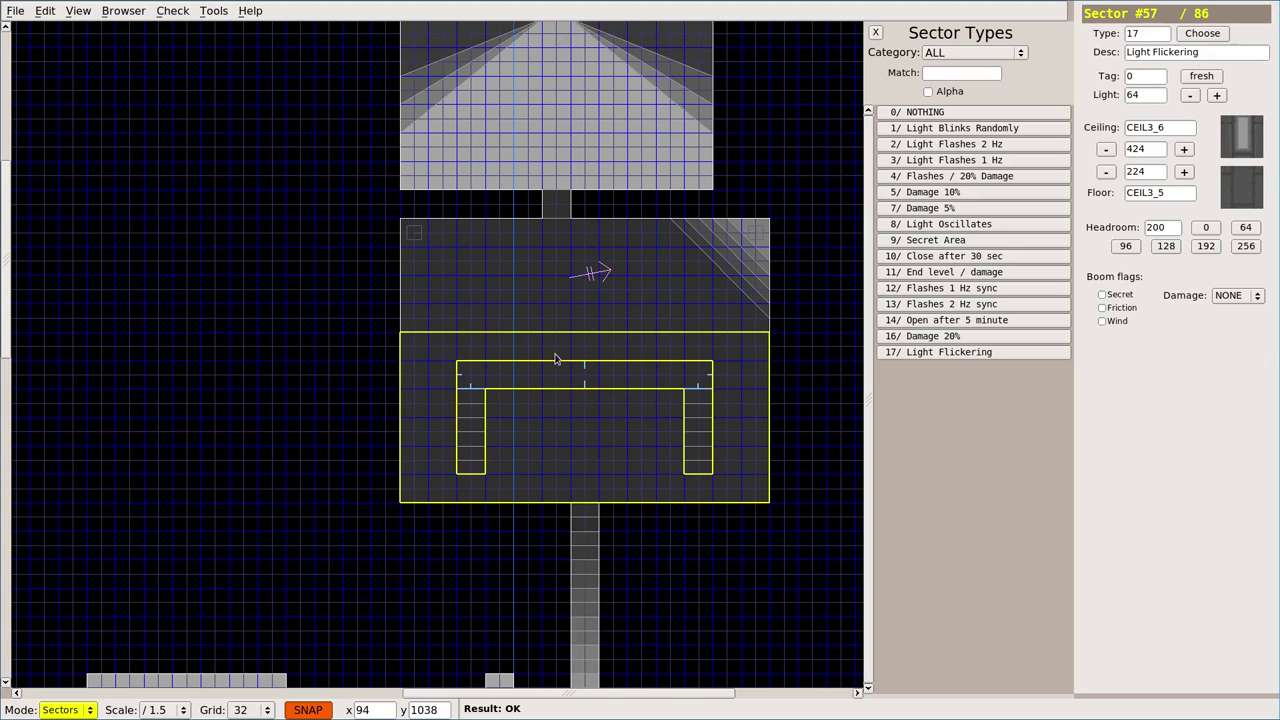
Raise the light of the floor around the stairs and the raised platform by five increments and save the map.
click(558, 349)
click(584, 374)
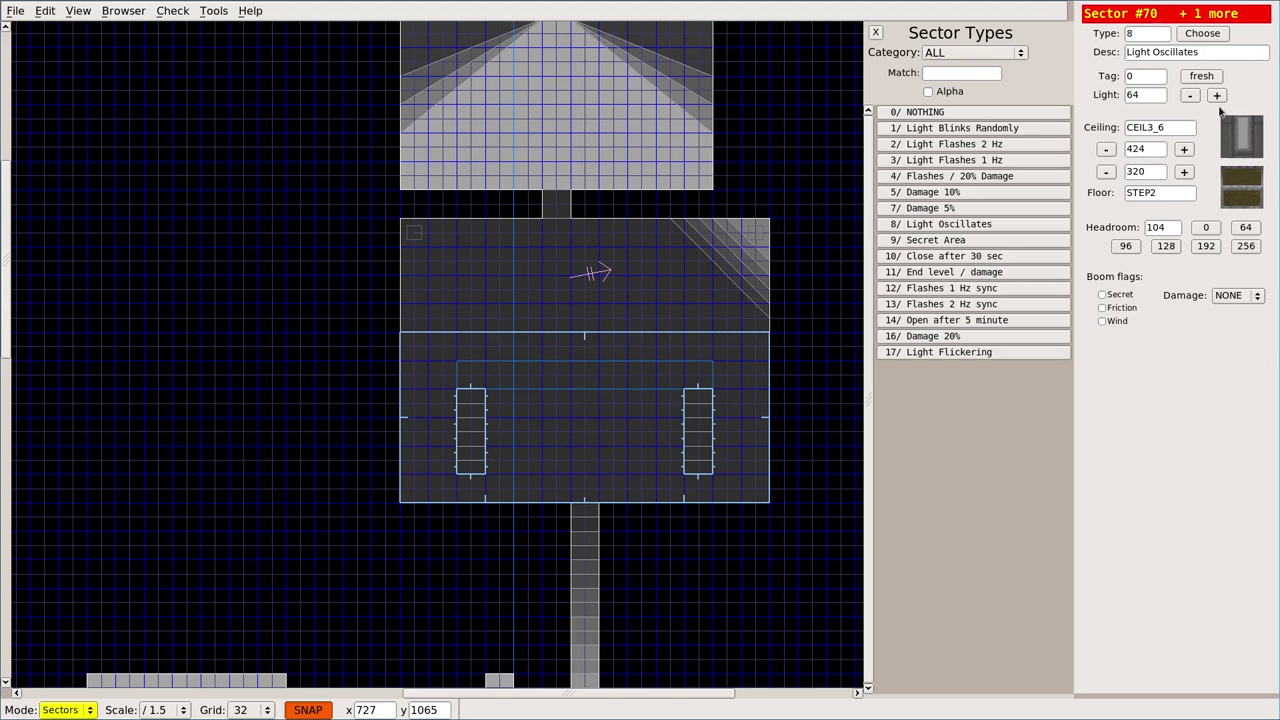
click(1217, 95)
click(1217, 95)
click(1217, 95)
click(1217, 95)
click(1217, 95)
key(Escape)
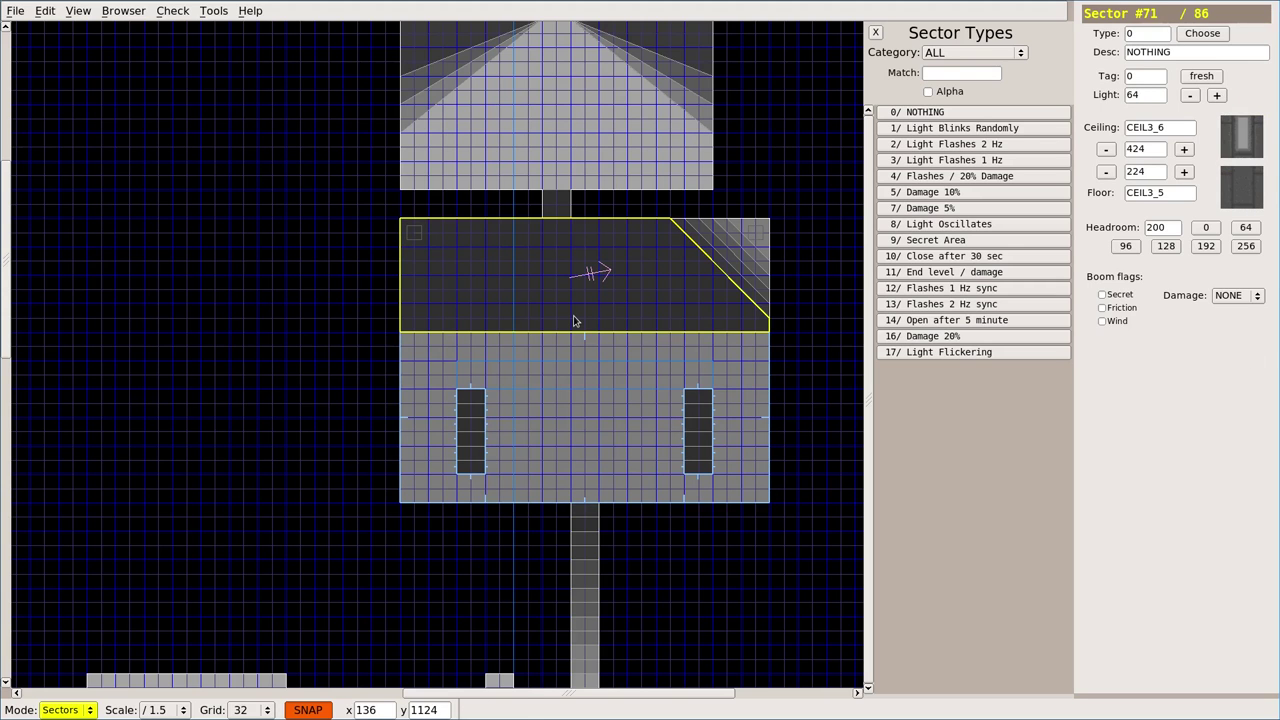
key(ctrl+s)
Playtest the map and go up to the twin-staircase area to examine the flickering light on its floor.
key(ctrl+t)
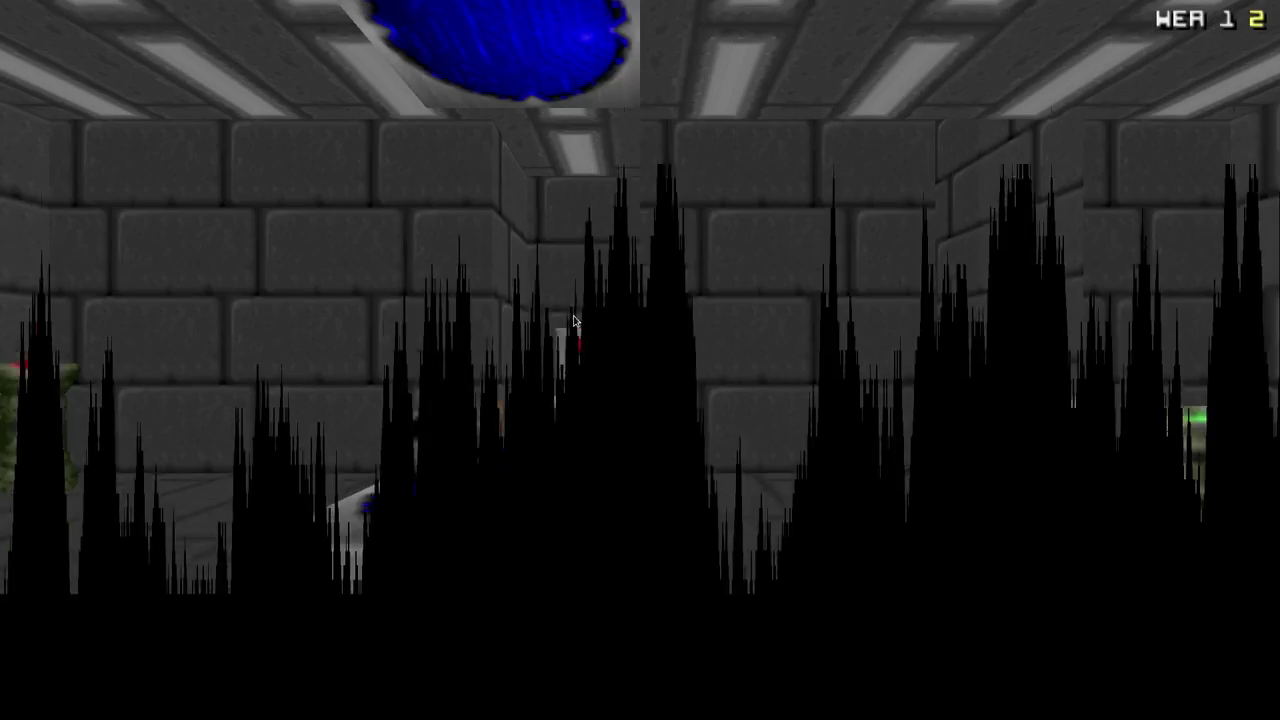
key(w)
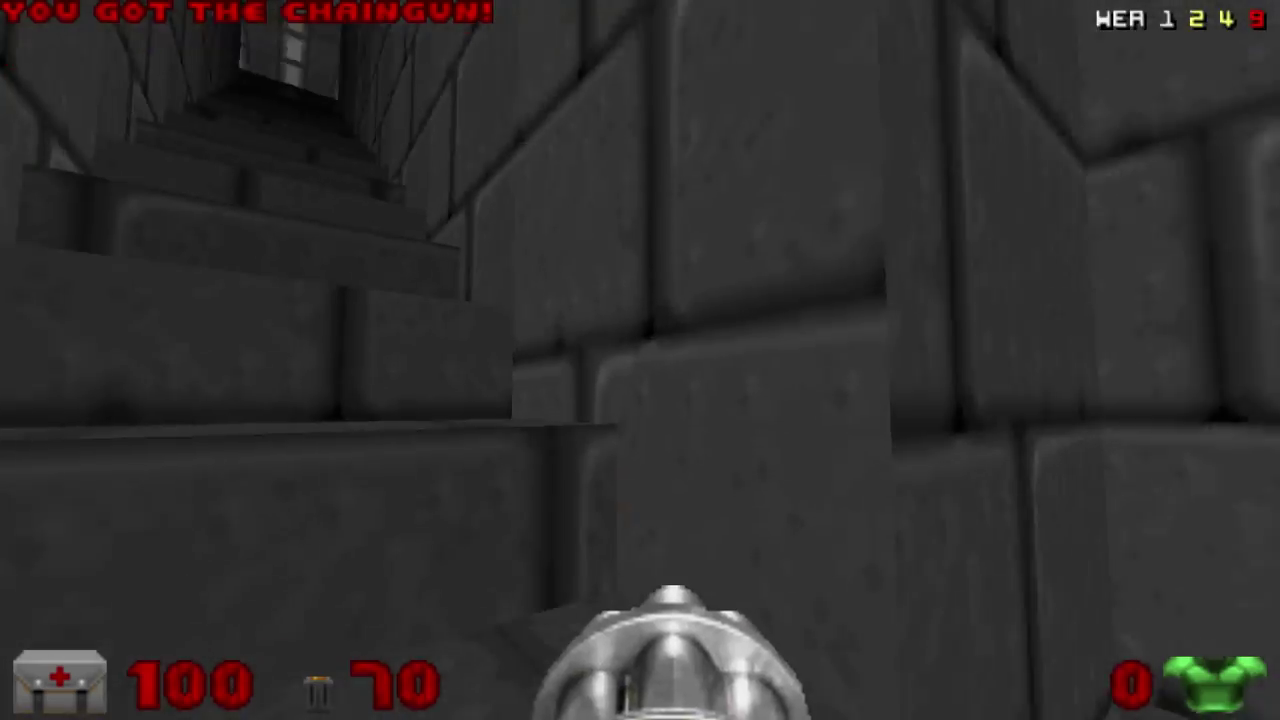
key(Left)
key(Up)
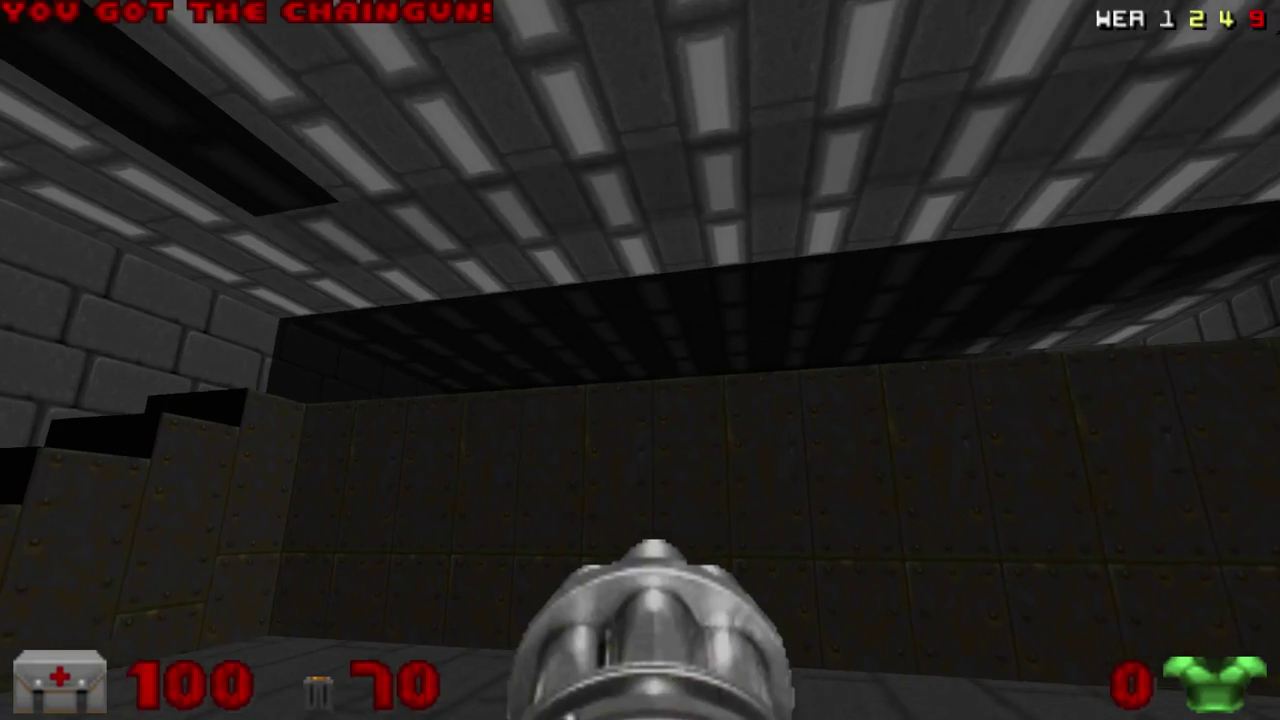
key(Left)
key(Up)
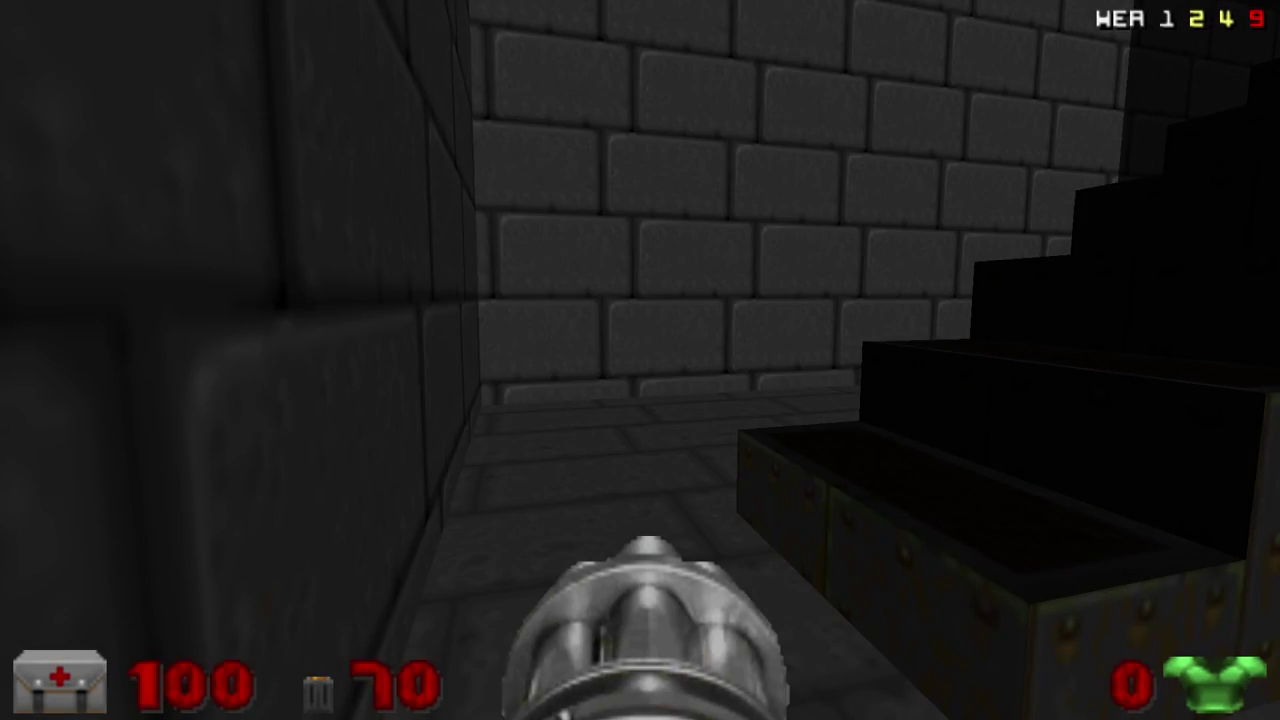
key(Right)
key(Up)
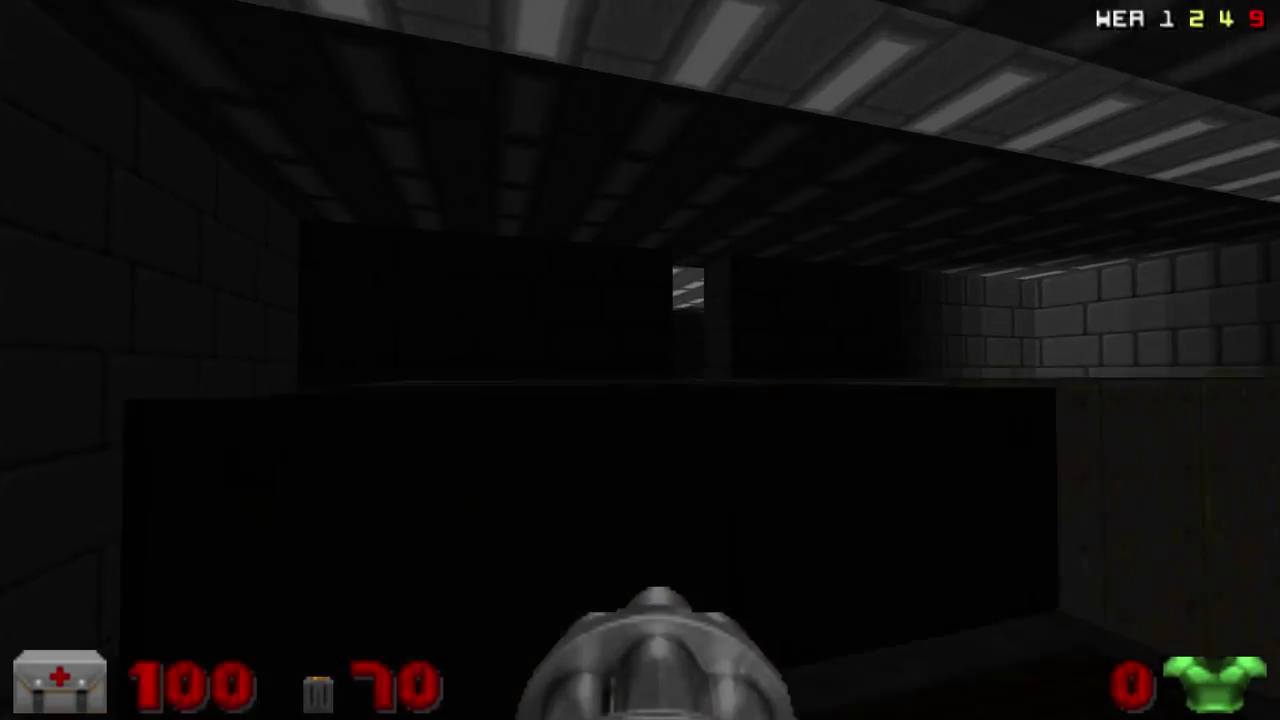
Walk along the raised platform and the floor around it to examine the oscillating light from both levels.
key(Left)
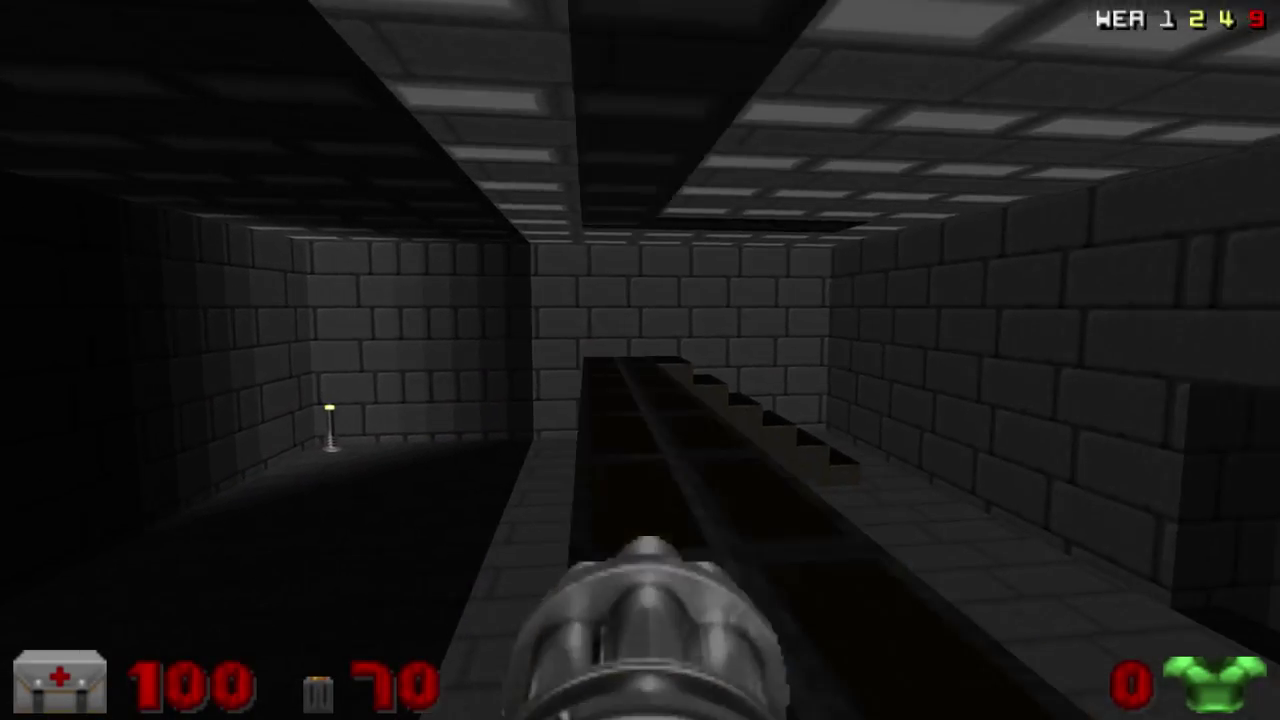
key(w)
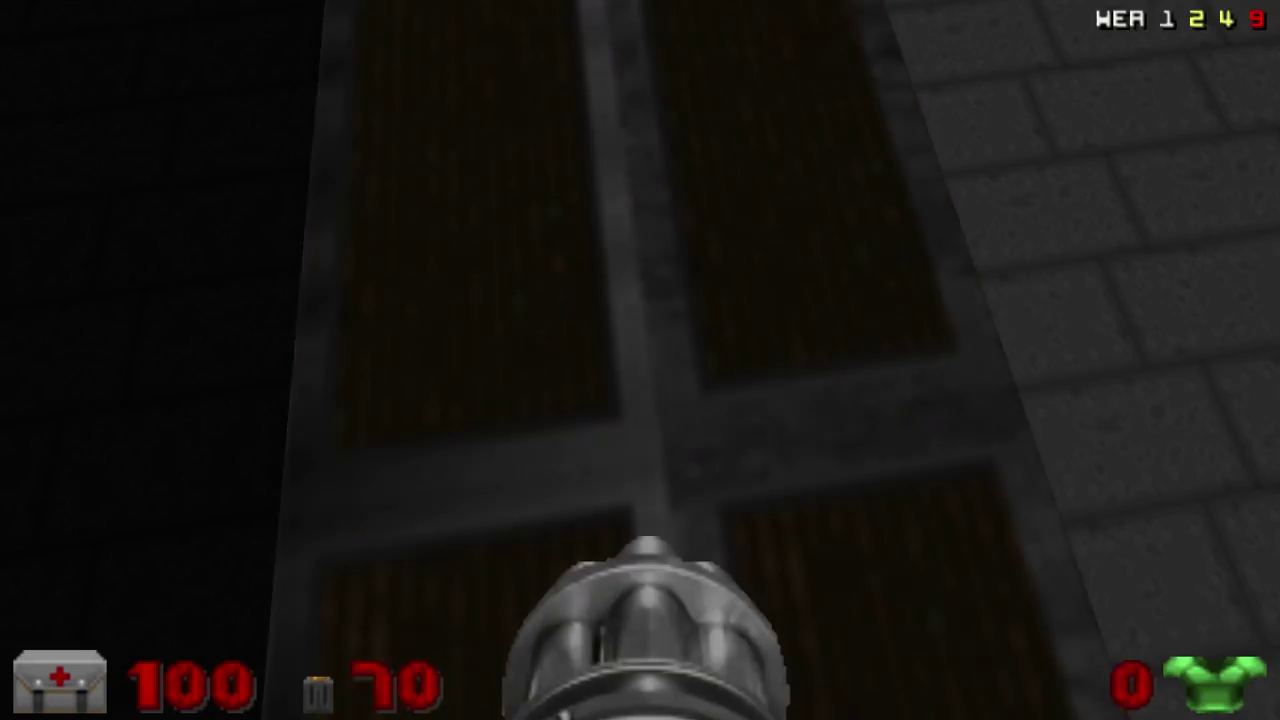
key(w)
key(w)
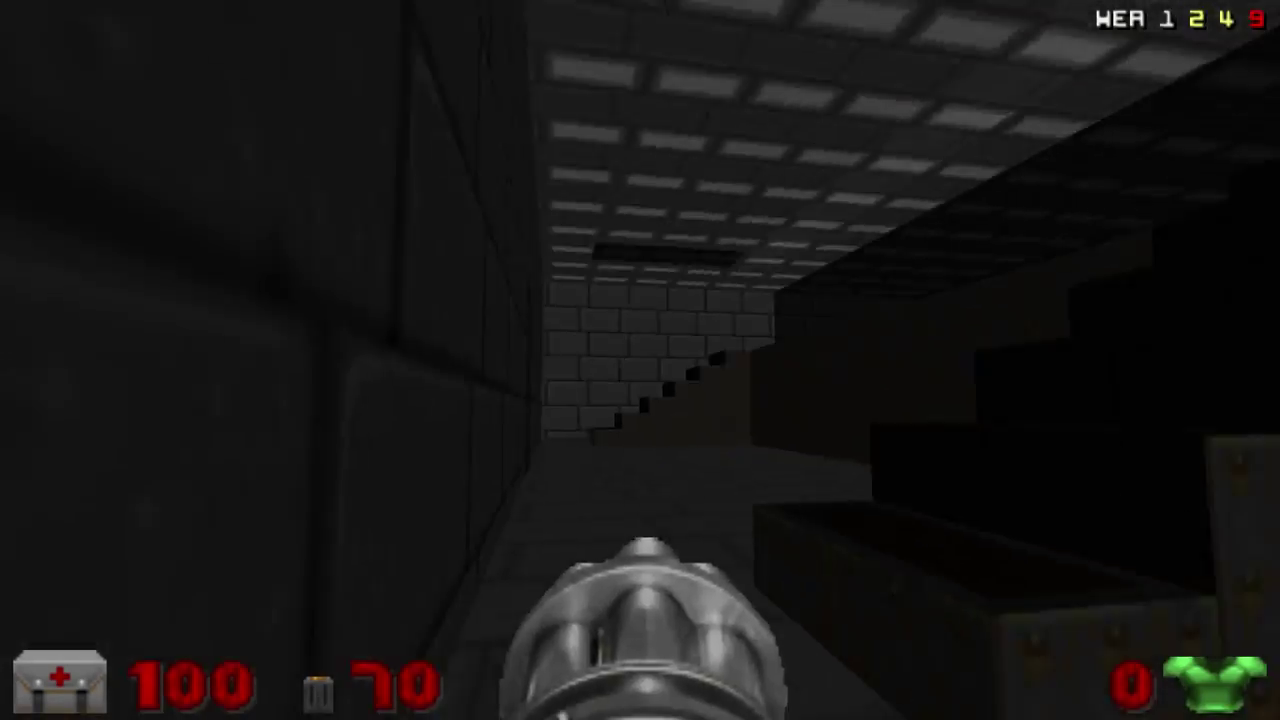
key(Up)
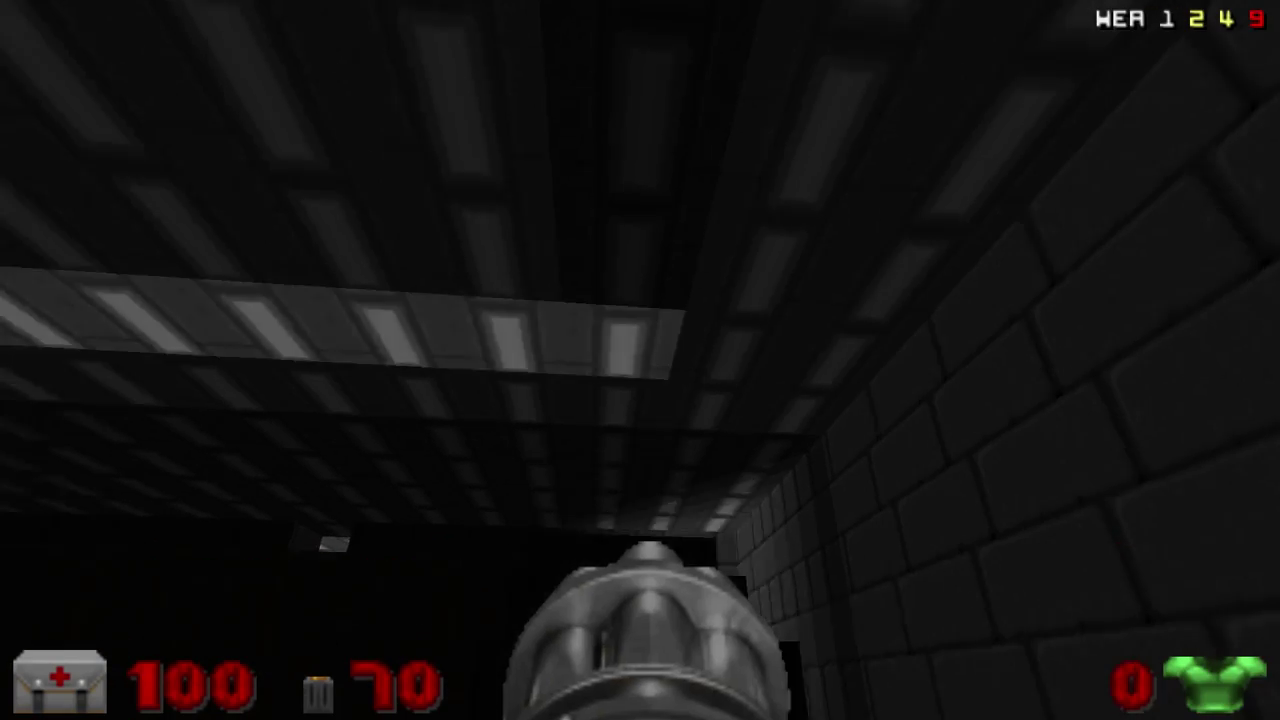
key(w)
key(Left)
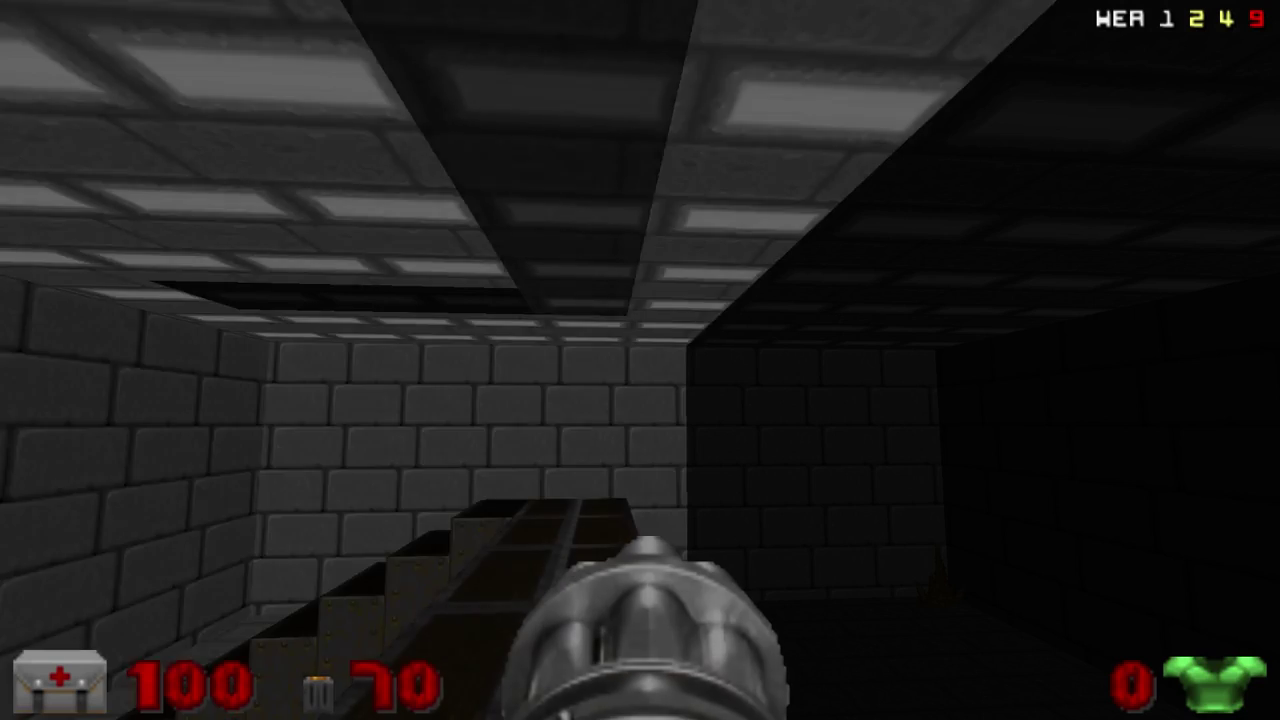
key(Up)
key(Left)
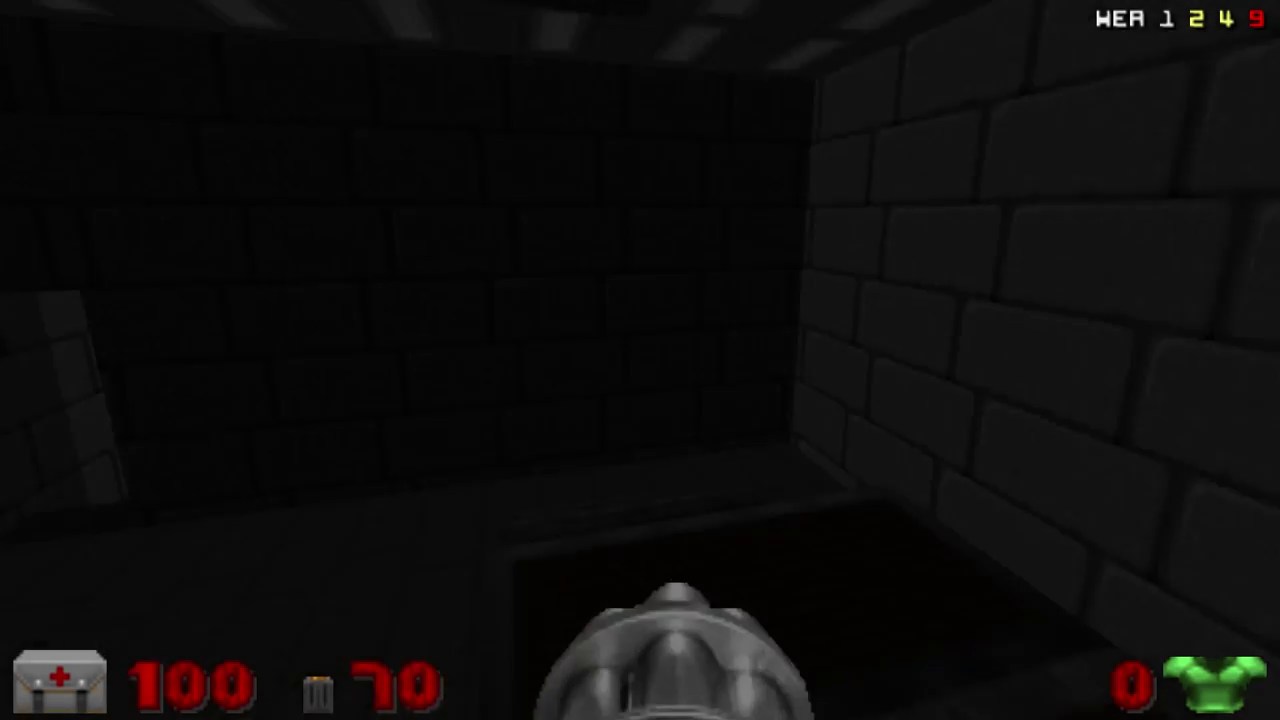
Cross the dark area into the north room, check the lamp alcove and its graded shadows, and quit the game.
key(w)
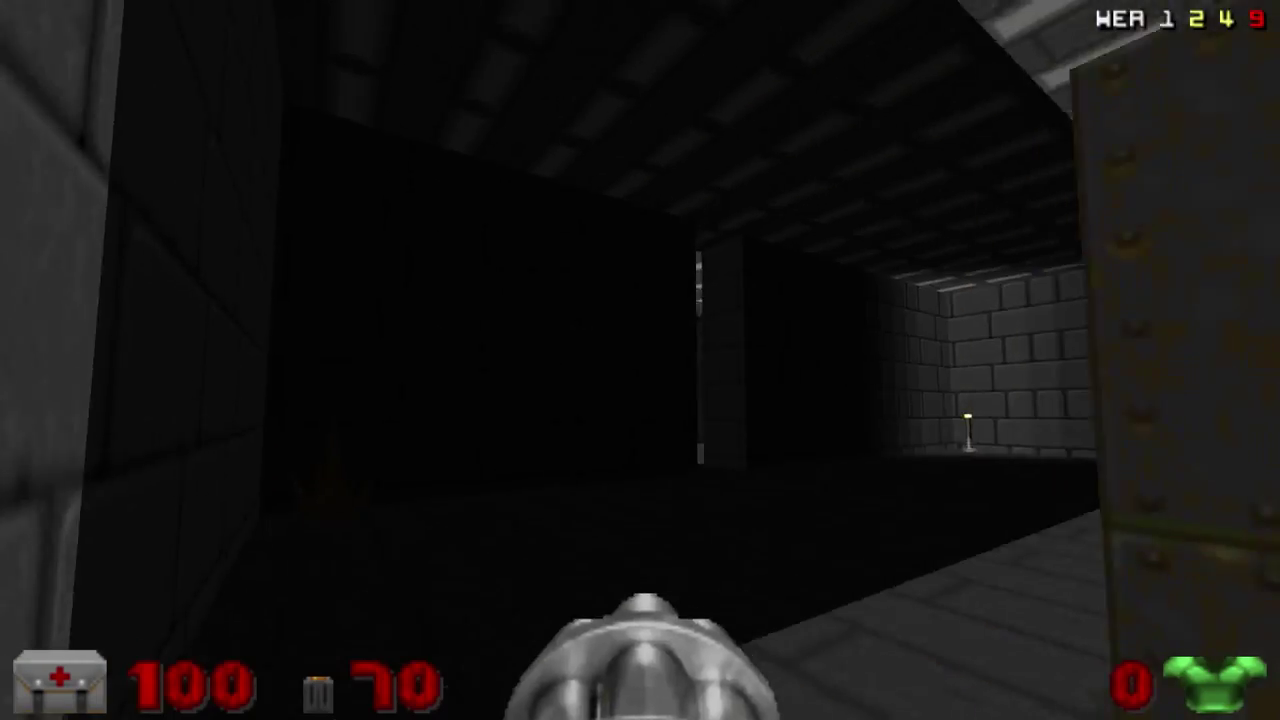
key(Right)
key(Up)
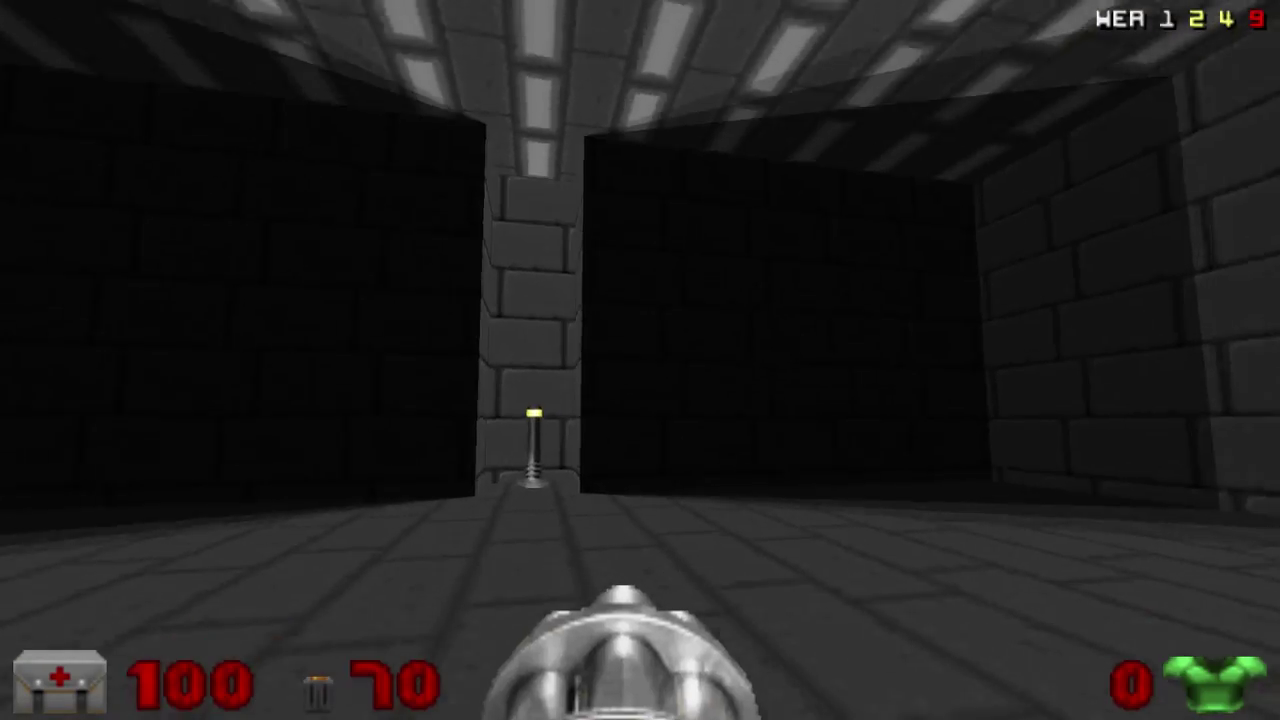
key(Up)
key(Escape)
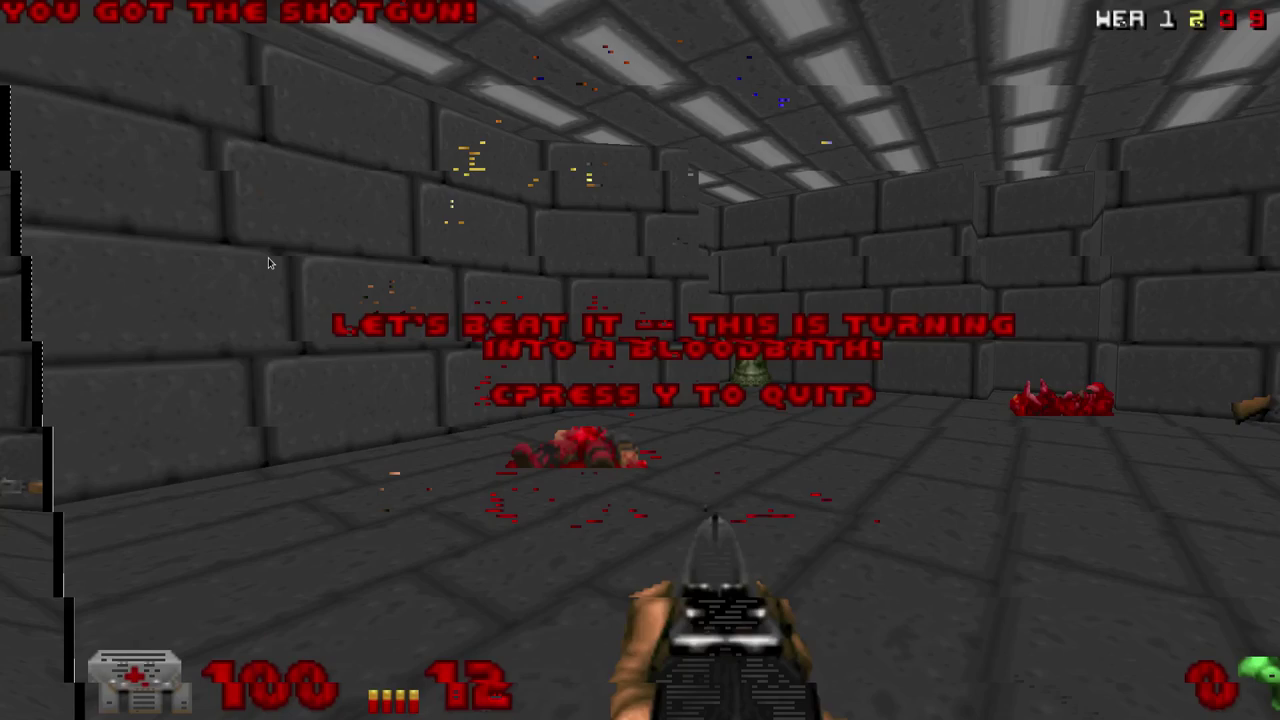
key(y)
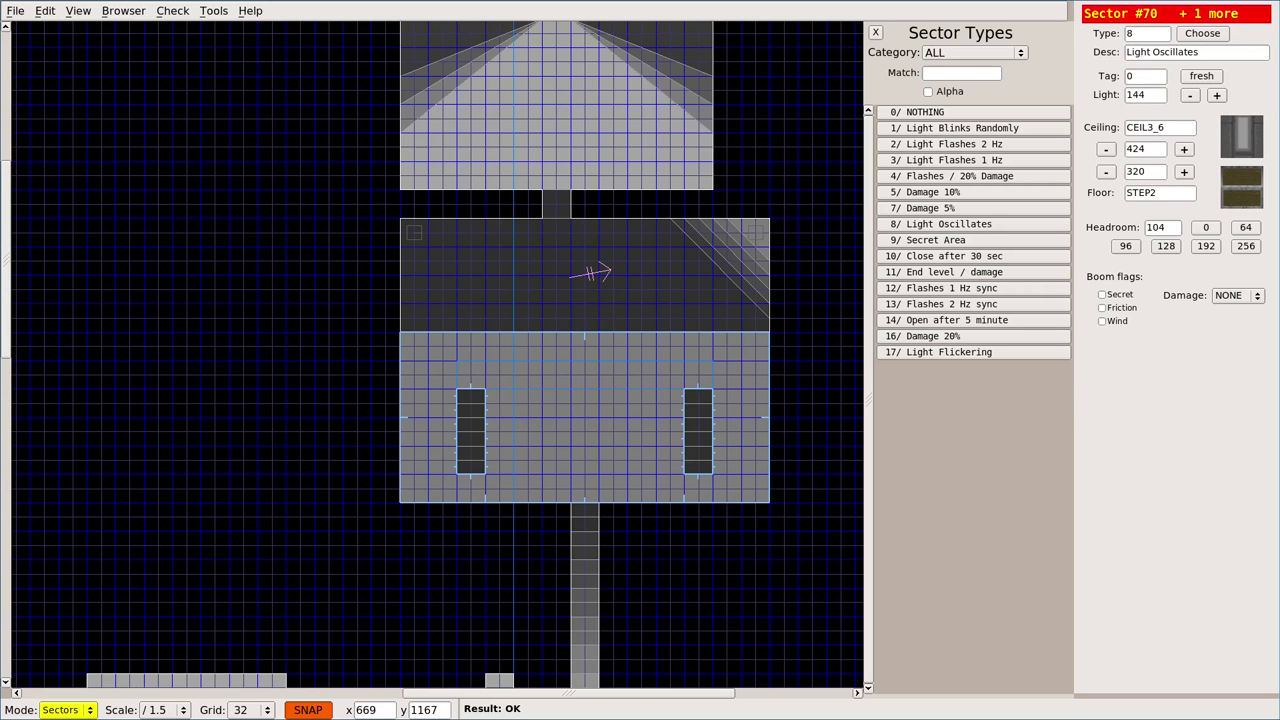